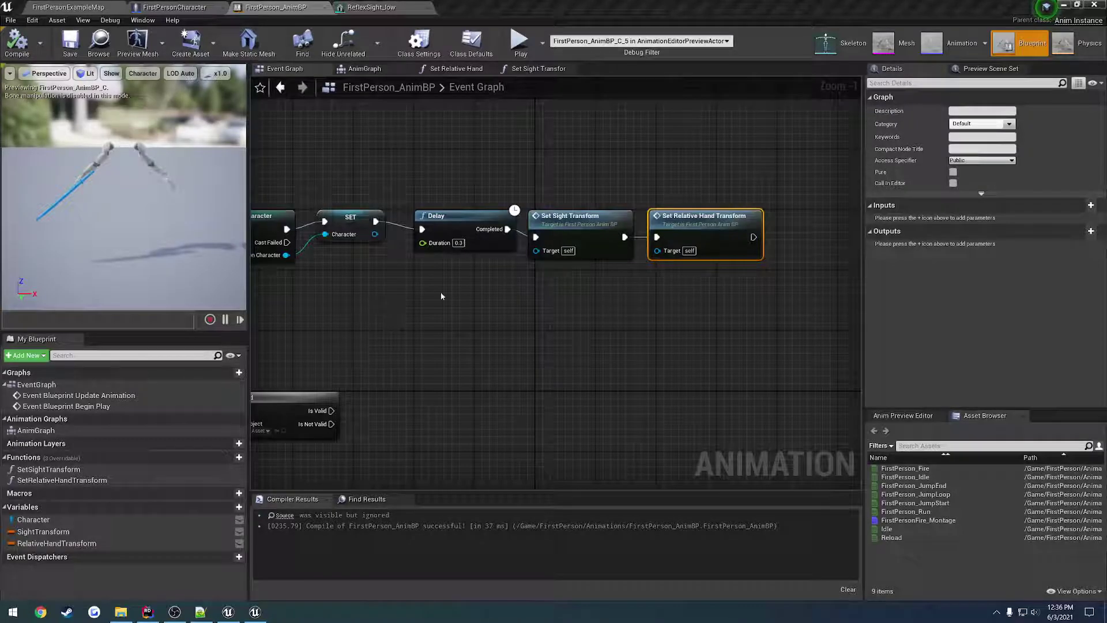
# In the AnimGraph, disconnect the Slot 'Arms' node from the Output Pose and move it up and away
pyautogui.moveTo(441, 309); pyautogui.dragTo(441, 262, button='right')
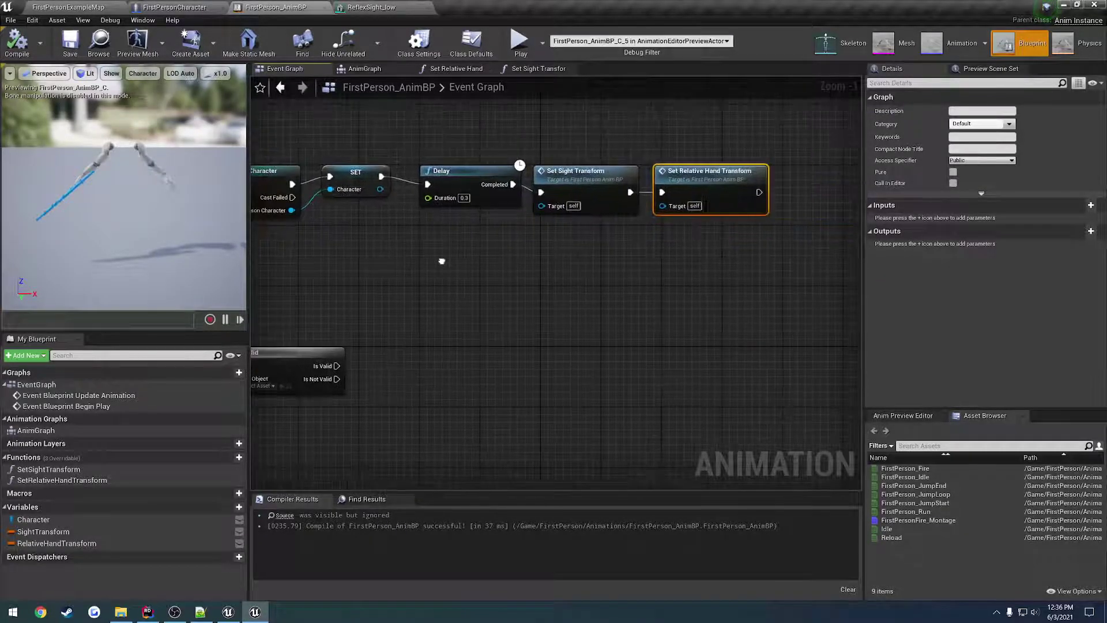
pyautogui.click(372, 73)
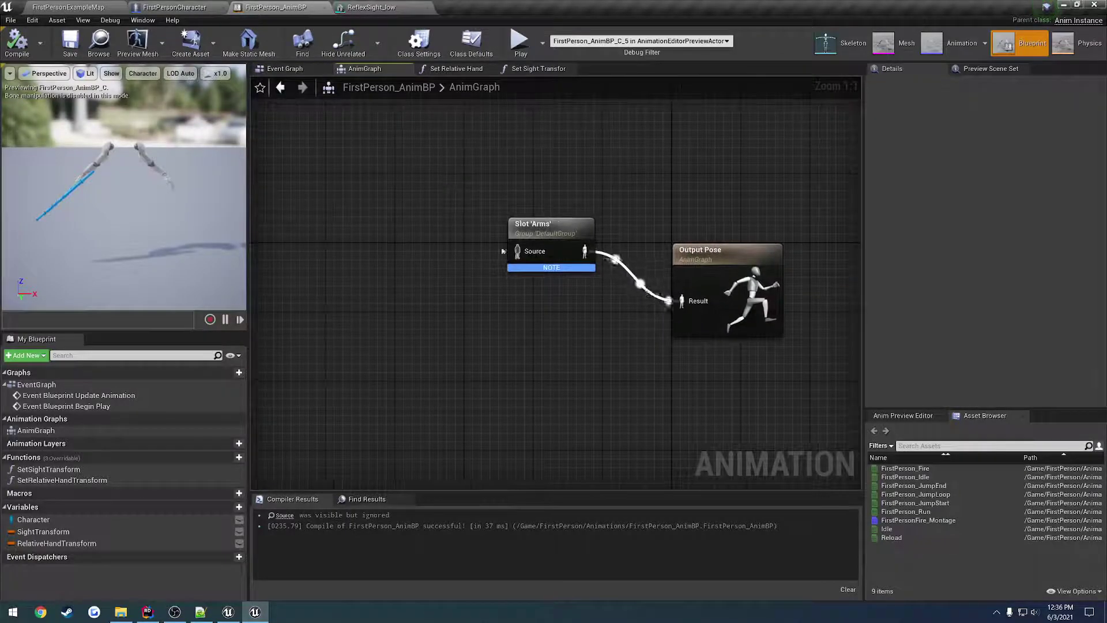
pyautogui.click(539, 260)
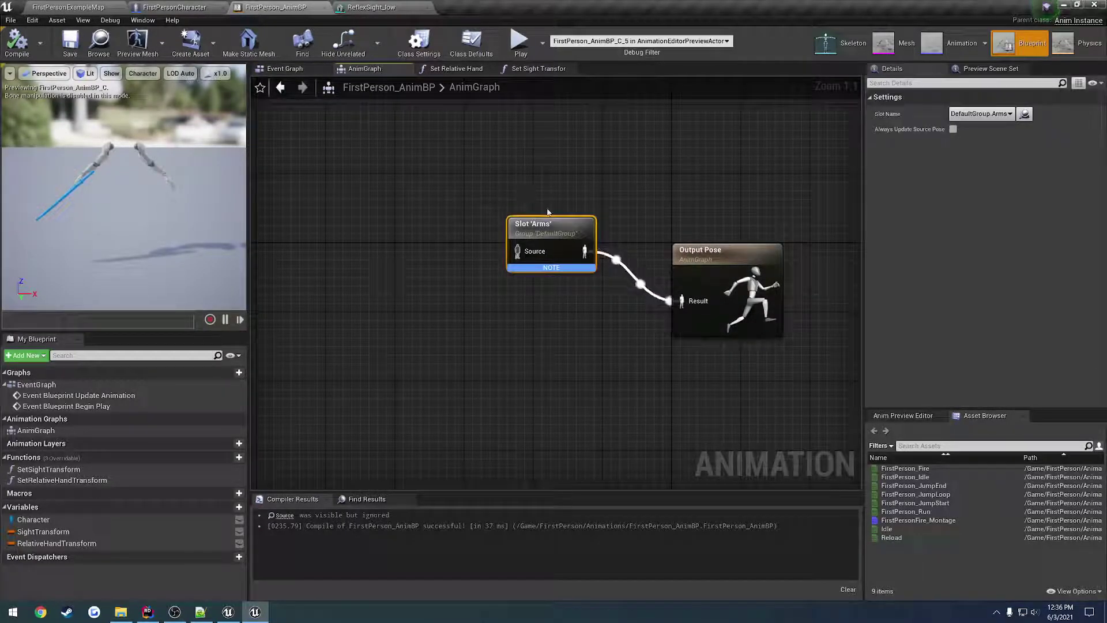
pyautogui.keyDown('alt'); pyautogui.click(585, 251); pyautogui.keyUp('alt')
pyautogui.scroll(-4, 622, 278)
pyautogui.moveTo(622, 279); pyautogui.dragTo(689, 323, button='right')
pyautogui.moveTo(650, 295); pyautogui.dragTo(527, 170)
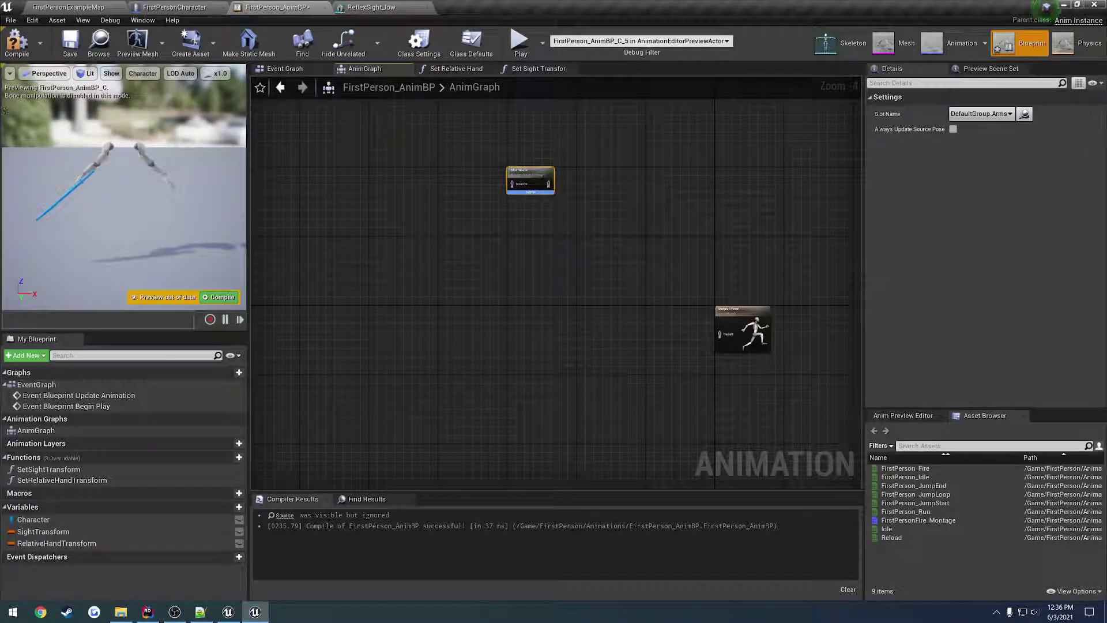
# Switch to Notepad++ and review the graph notes about transforming the VBSight bone to RelativeHand in bone space
pyautogui.hotkey('alt', 'Tab')
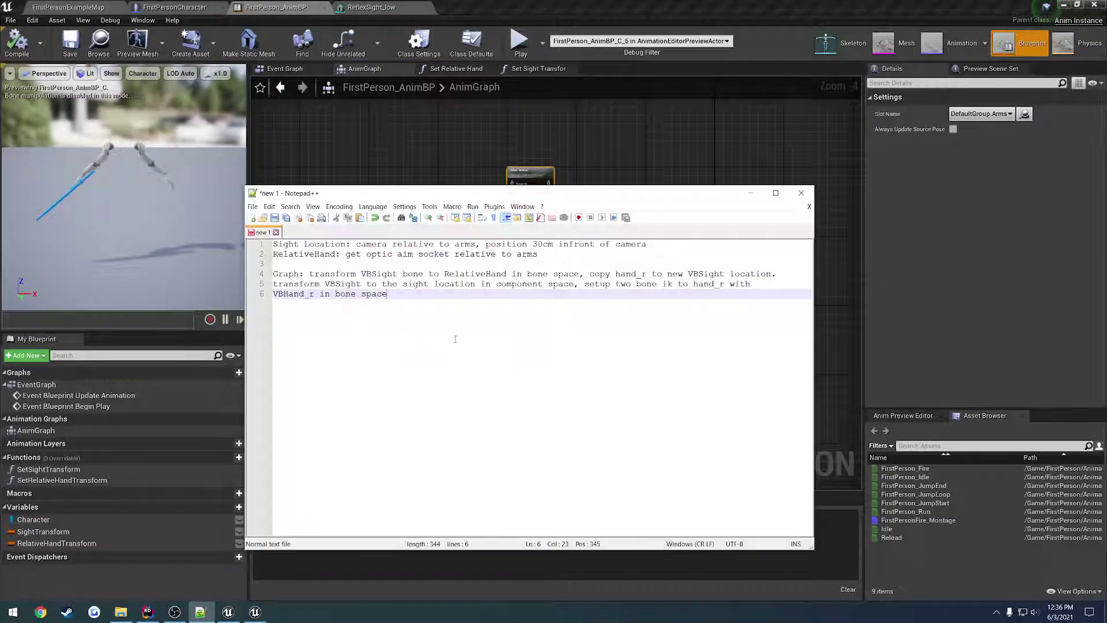
pyautogui.moveTo(387, 294); pyautogui.dragTo(273, 274)
pyautogui.click(448, 309)
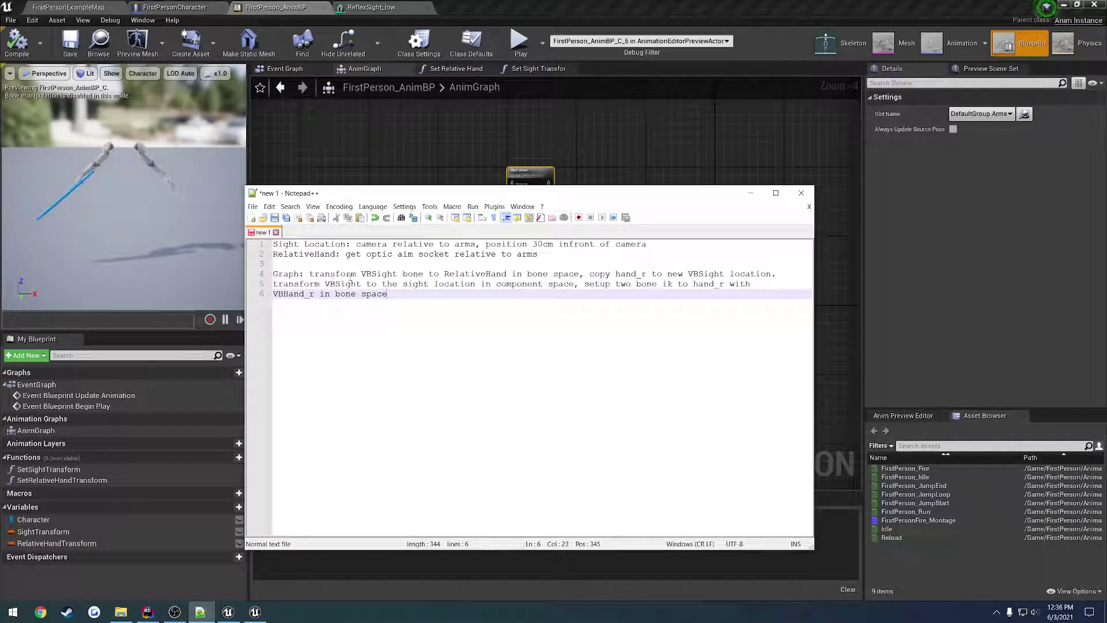
pyautogui.moveTo(361, 273); pyautogui.dragTo(496, 275)
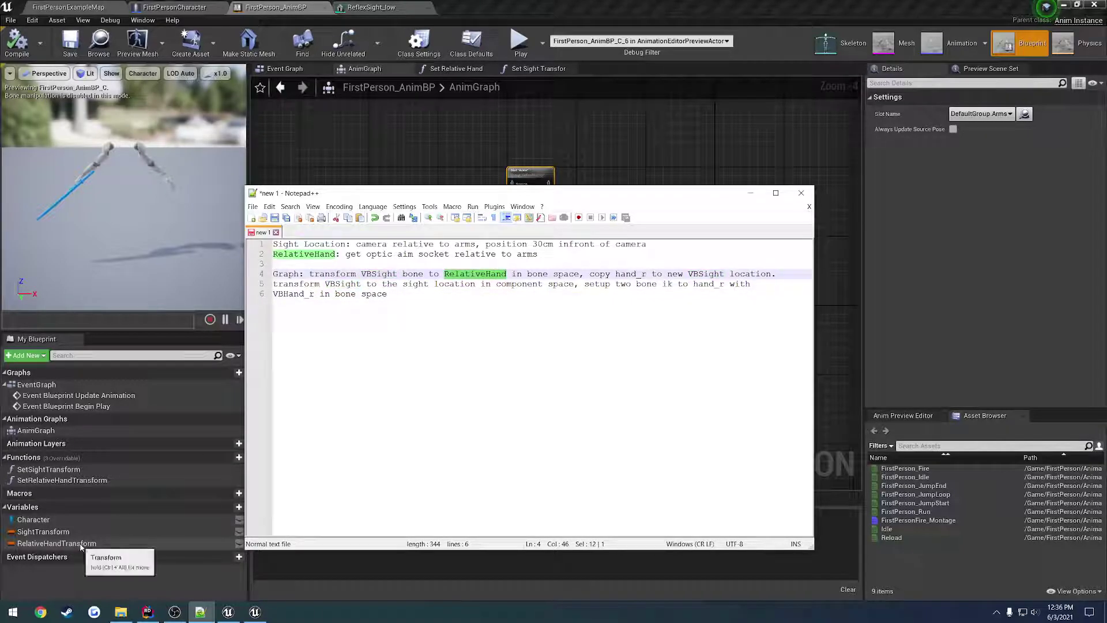
# Return to the AnimGraph and add a Transform (Modify) Bone node before the Output Pose
pyautogui.click(417, 170)
pyautogui.scroll(5, 456, 209)
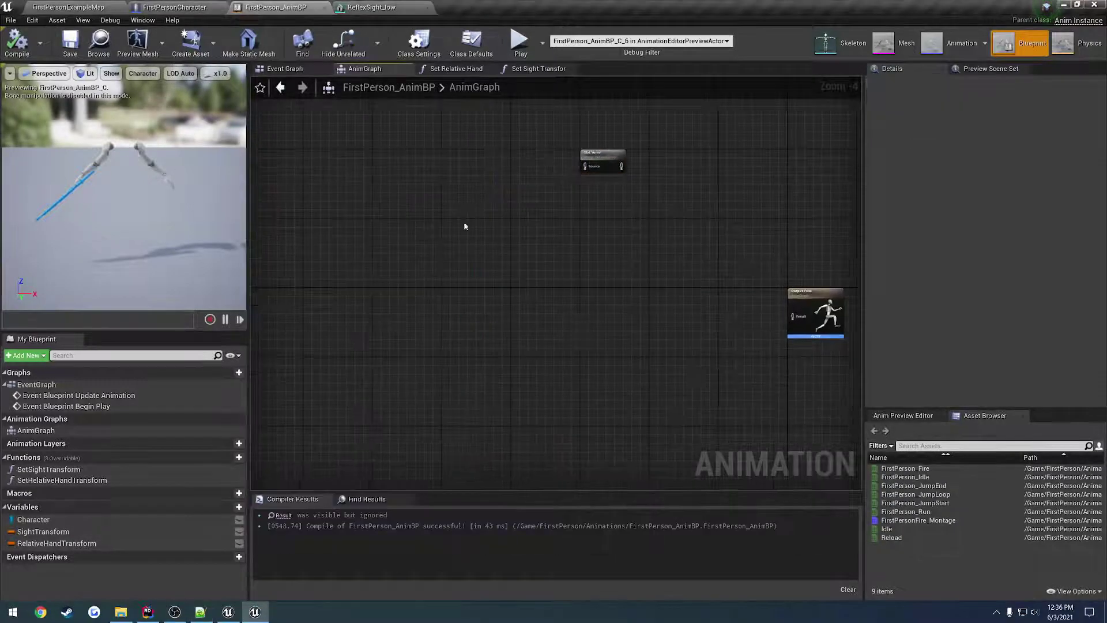
pyautogui.rightClick(495, 258)
pyautogui.write('transform')
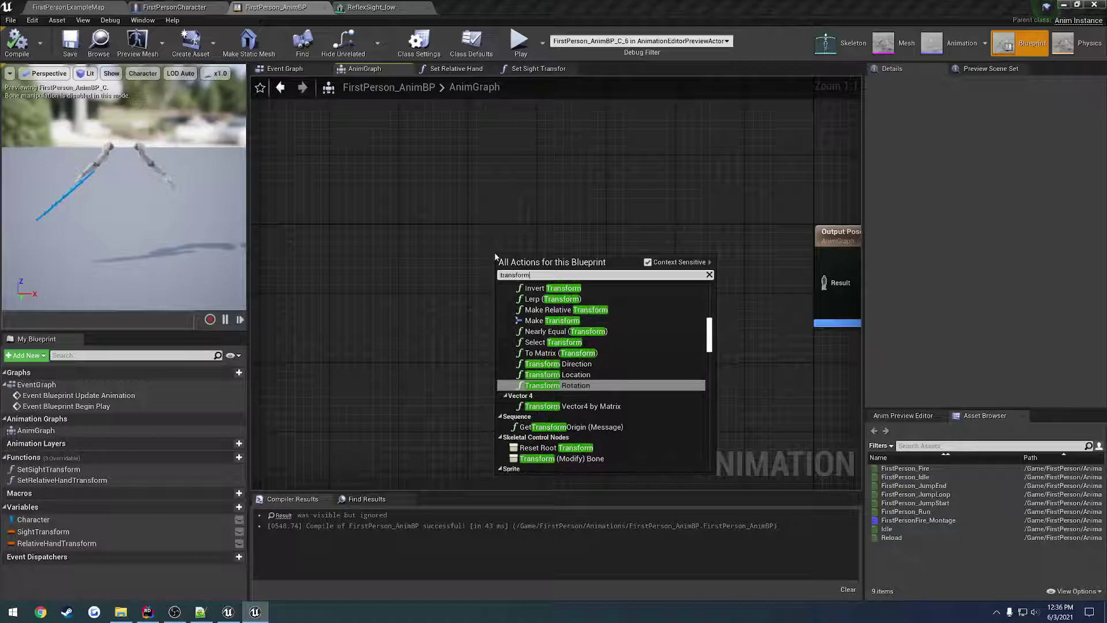
pyautogui.write(' modi')
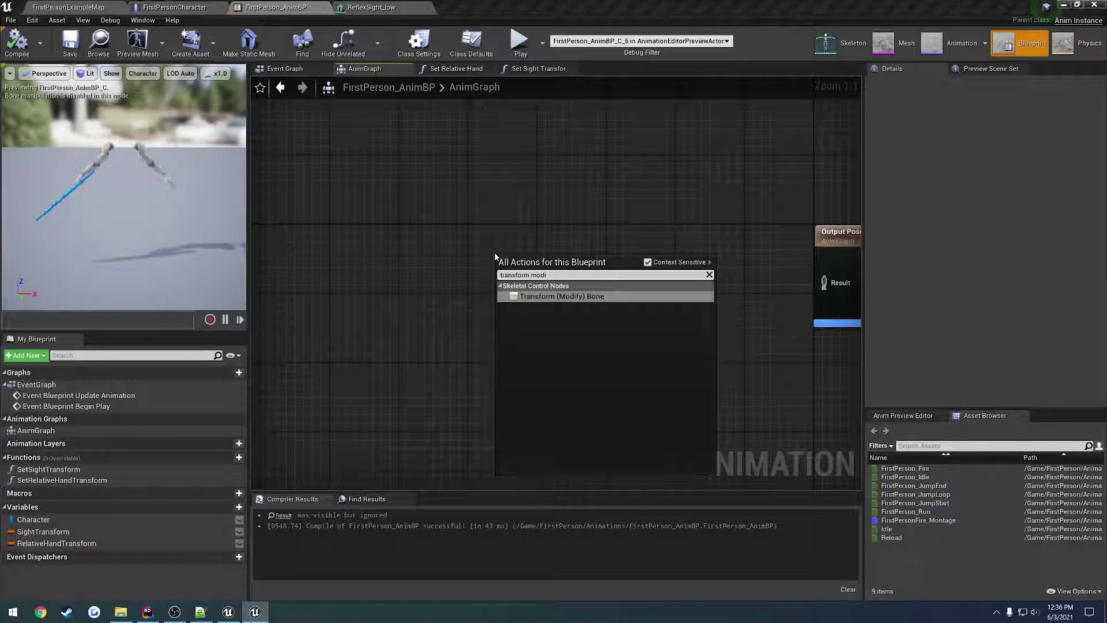
pyautogui.press('Return')
pyautogui.moveTo(495, 252); pyautogui.dragTo(469, 227)
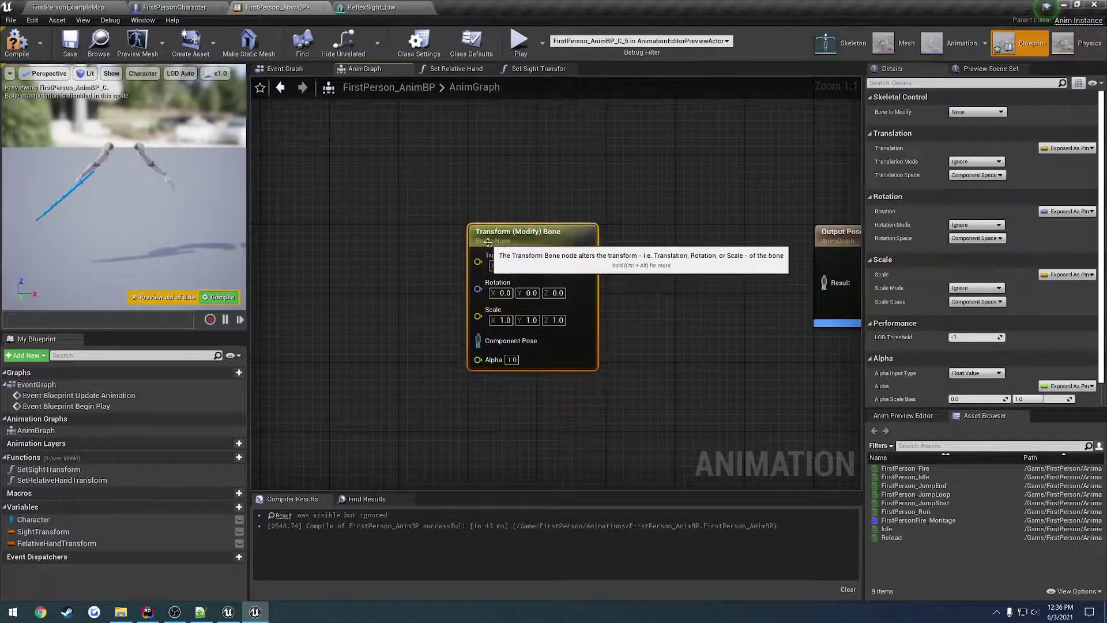
# Set the Transform (Modify) Bone node's translation and rotation modes to Replace Existing and both spaces to Bone Space
pyautogui.click(976, 161)
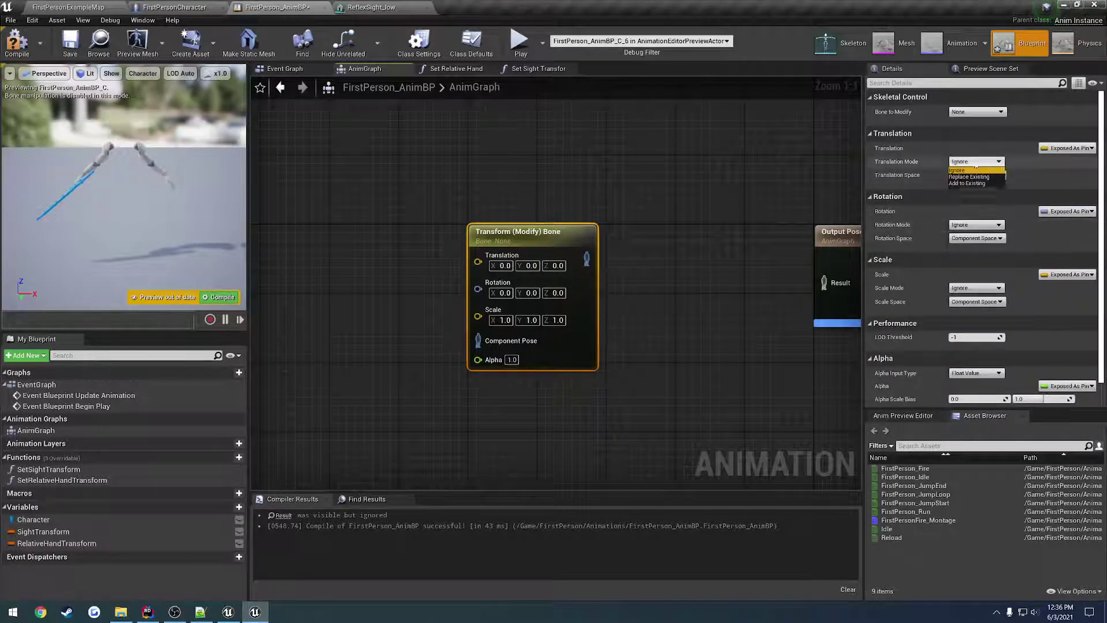
pyautogui.click(980, 177)
pyautogui.click(975, 225)
pyautogui.click(981, 240)
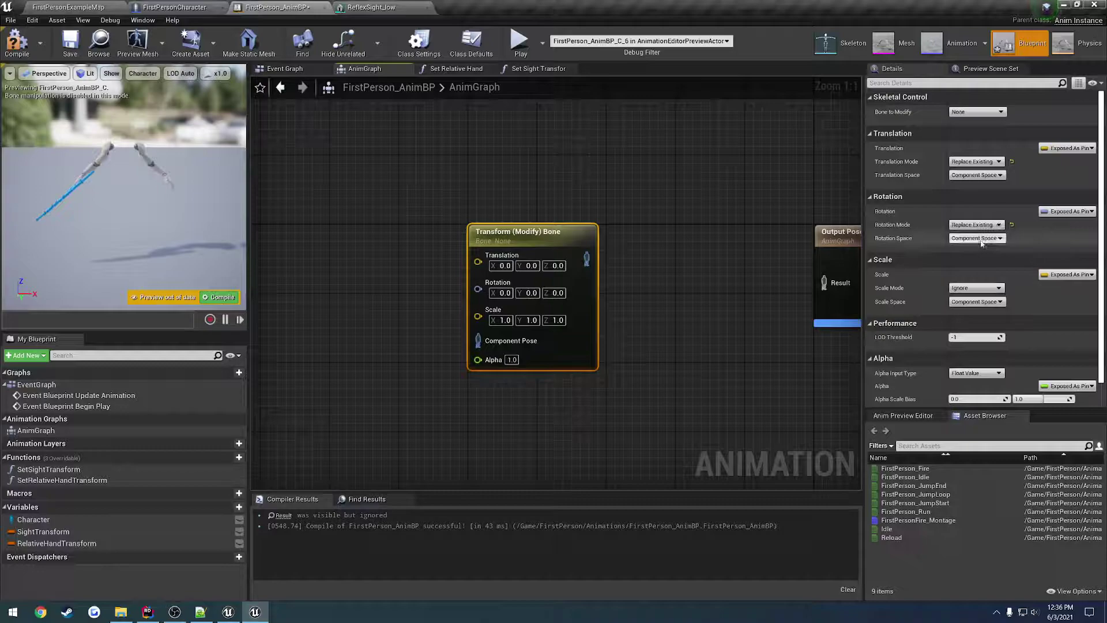
pyautogui.click(870, 261)
pyautogui.click(975, 175)
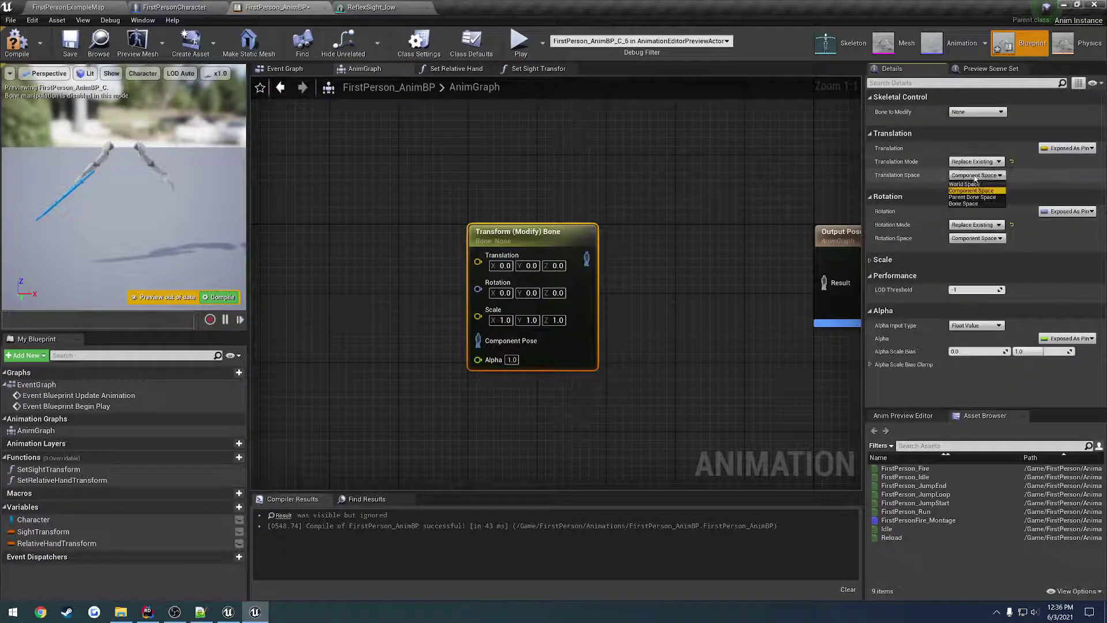
pyautogui.click(987, 203)
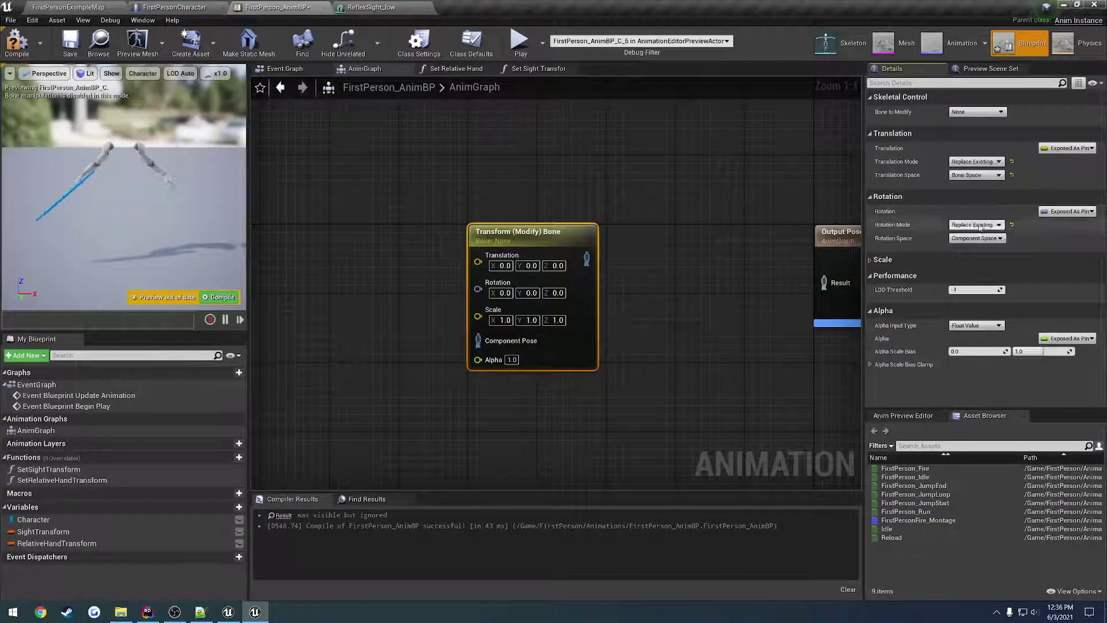
pyautogui.click(976, 238)
pyautogui.click(971, 265)
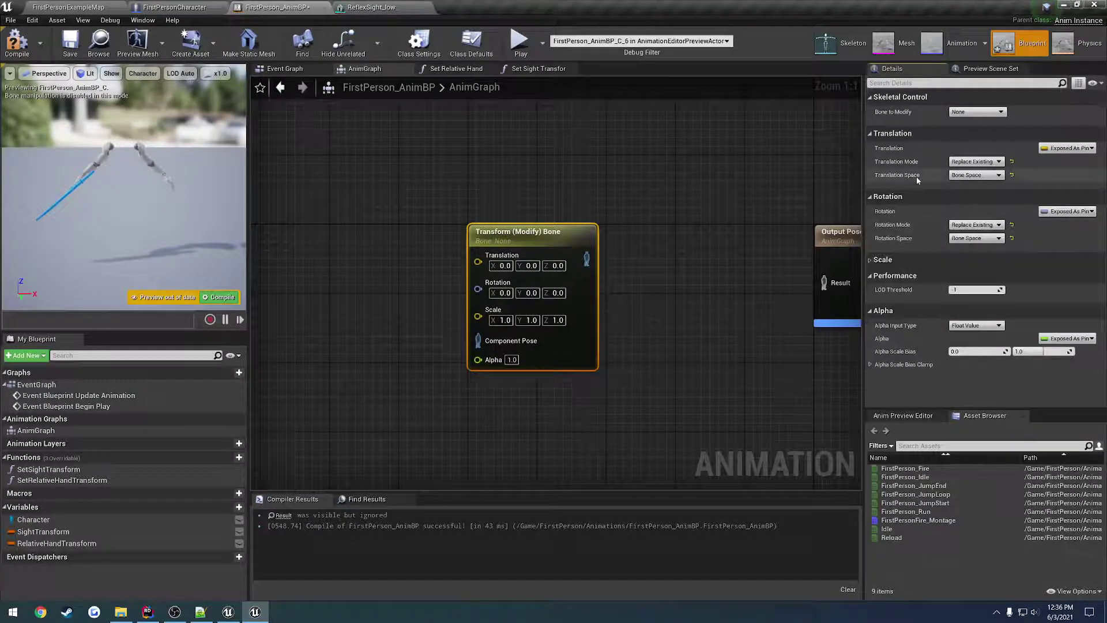
# Set the node's bone to modify to VB sight, and compile and save the blueprint
pyautogui.moveTo(653, 244); pyautogui.dragTo(589, 250, button='right')
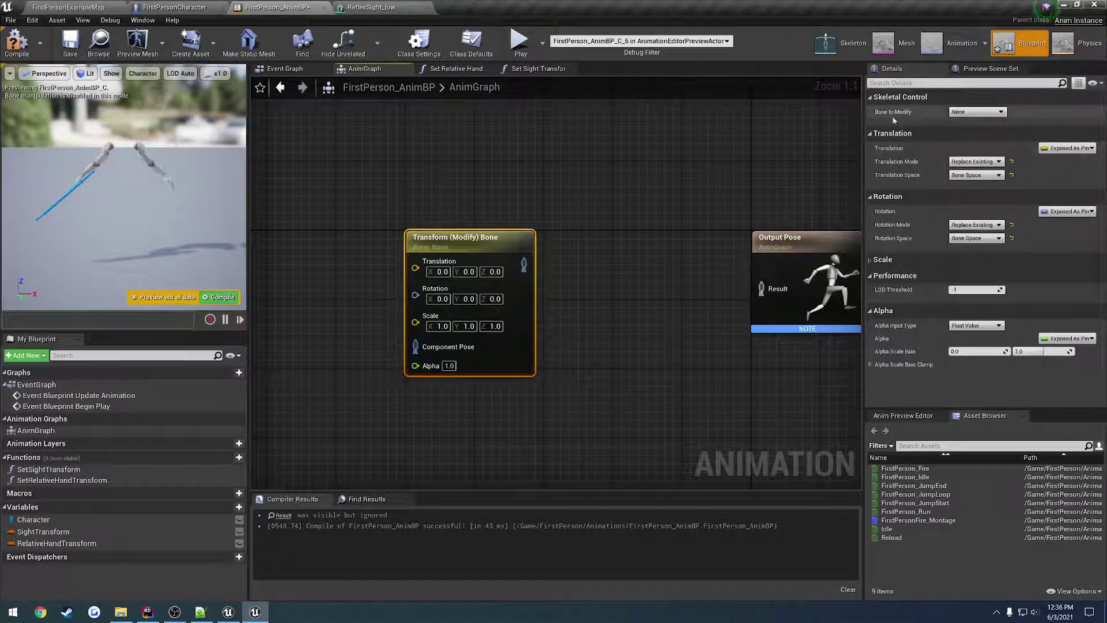
pyautogui.click(974, 113)
pyautogui.scroll(-3, 1014, 317)
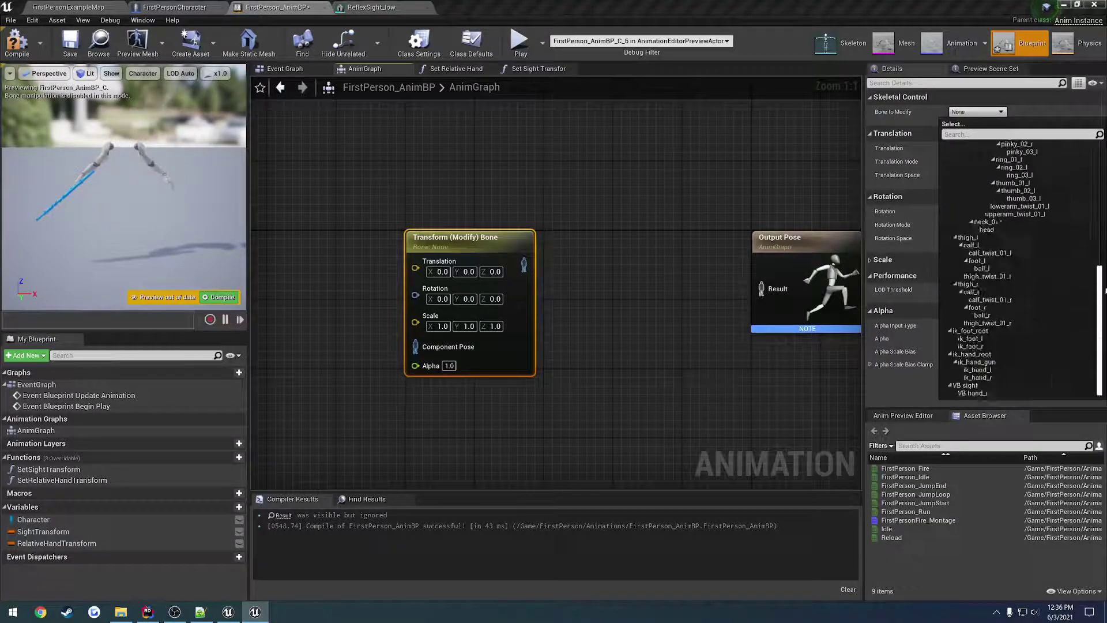
pyautogui.click(1015, 392)
pyautogui.click(16, 43)
pyautogui.click(70, 44)
# Add a RelativeHandTransform getter with split struct pins, feeding its location and rotation into the bone node's Translation and Rotation
pyautogui.moveTo(307, 236); pyautogui.dragTo(444, 235, button='right')
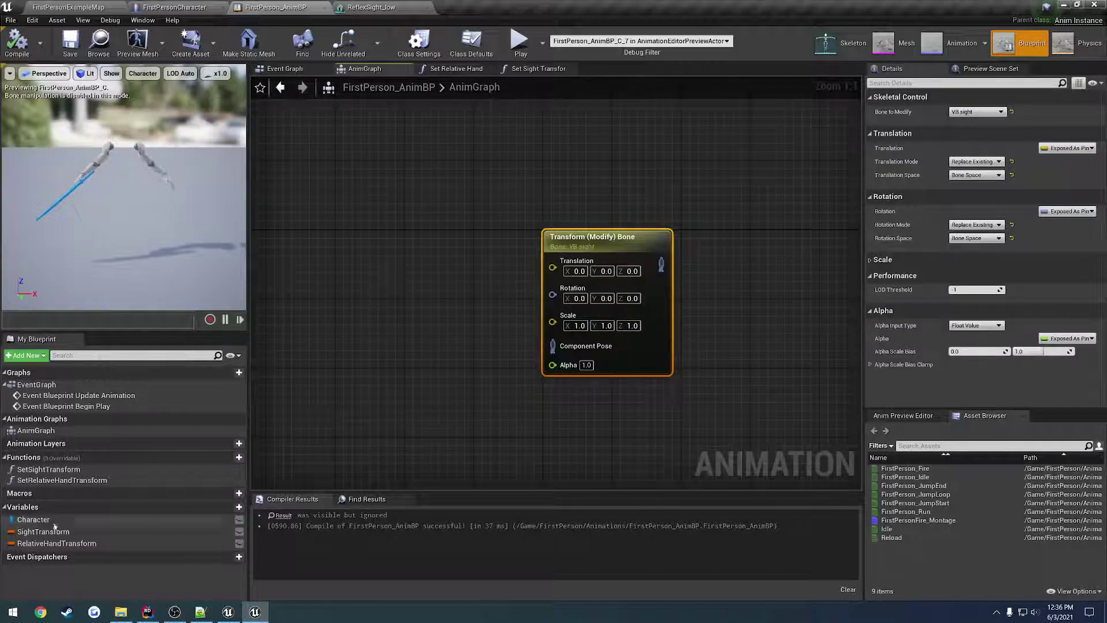
pyautogui.keyDown('ctrl'); pyautogui.moveTo(57, 543); pyautogui.dragTo(553, 275); pyautogui.keyUp('ctrl')
pyautogui.rightClick(481, 235)
pyautogui.click(507, 247)
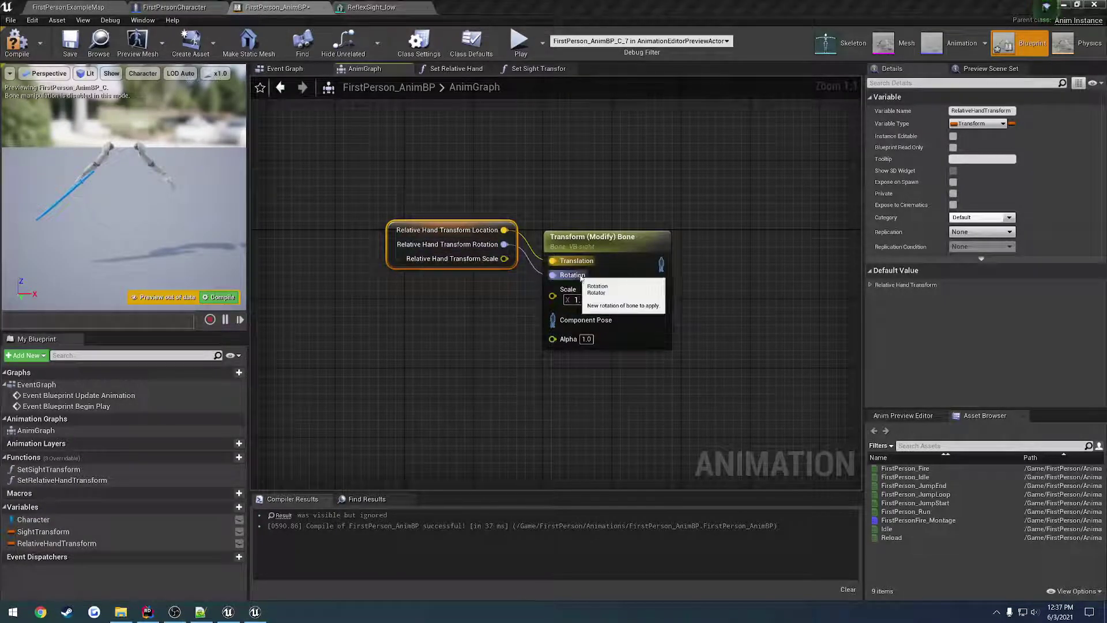
# Stop exposing Scale as a pin on the Transform (Modify) Bone node and compile the blueprint
pyautogui.click(557, 278)
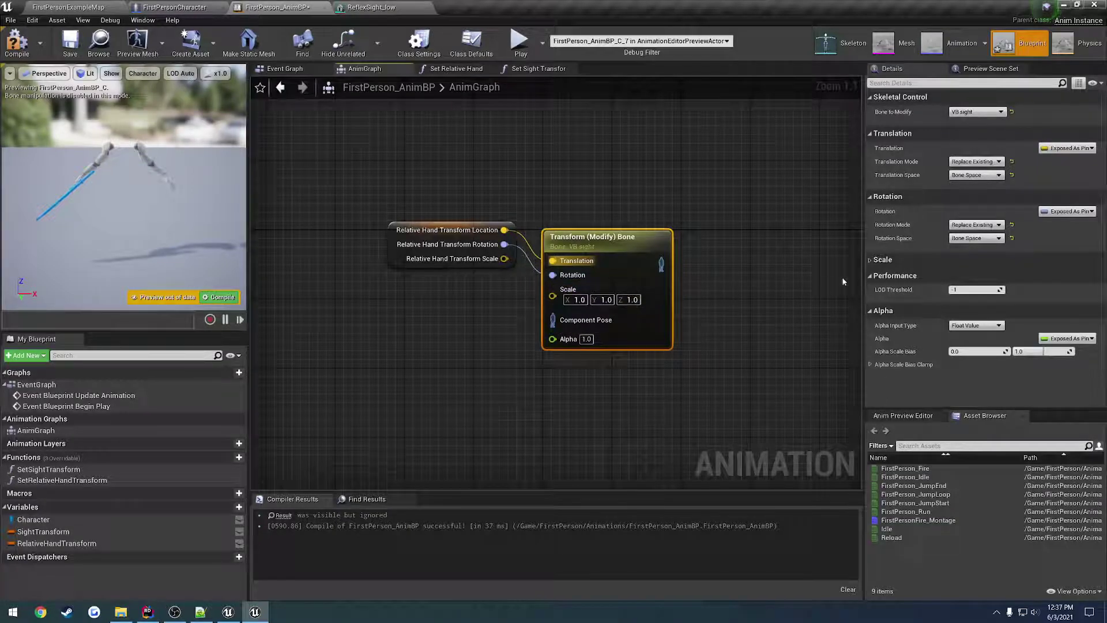
pyautogui.click(871, 260)
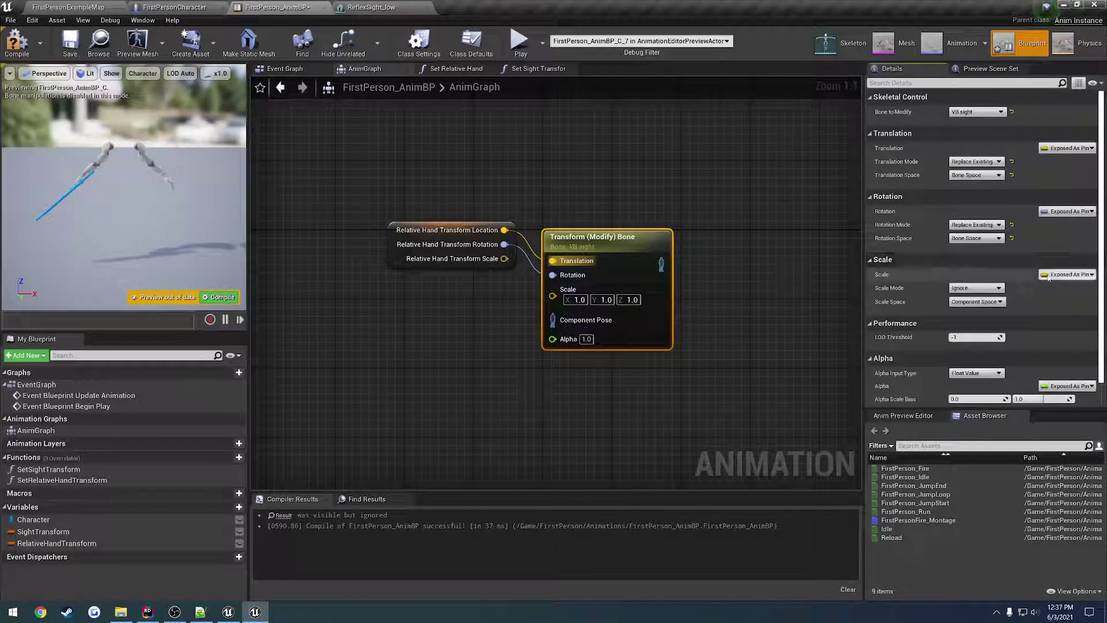
pyautogui.click(1071, 274)
pyautogui.click(1030, 295)
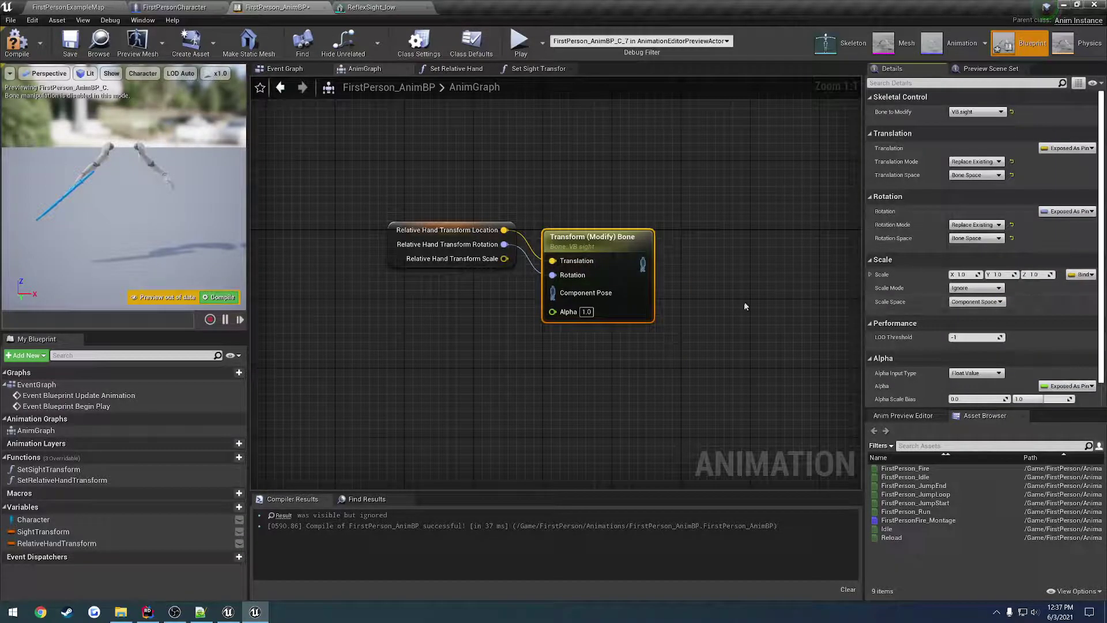
pyautogui.click(16, 41)
# Line up the RelativeHandTransform getter with the Transform (Modify) Bone node and move both farther away from the Output Pose
pyautogui.moveTo(433, 172); pyautogui.dragTo(380, 165, button='right')
pyautogui.scroll(-1, 437, 257)
pyautogui.moveTo(514, 184); pyautogui.dragTo(551, 158, button='right')
pyautogui.moveTo(636, 294); pyautogui.dragTo(358, 203)
pyautogui.click(539, 217)
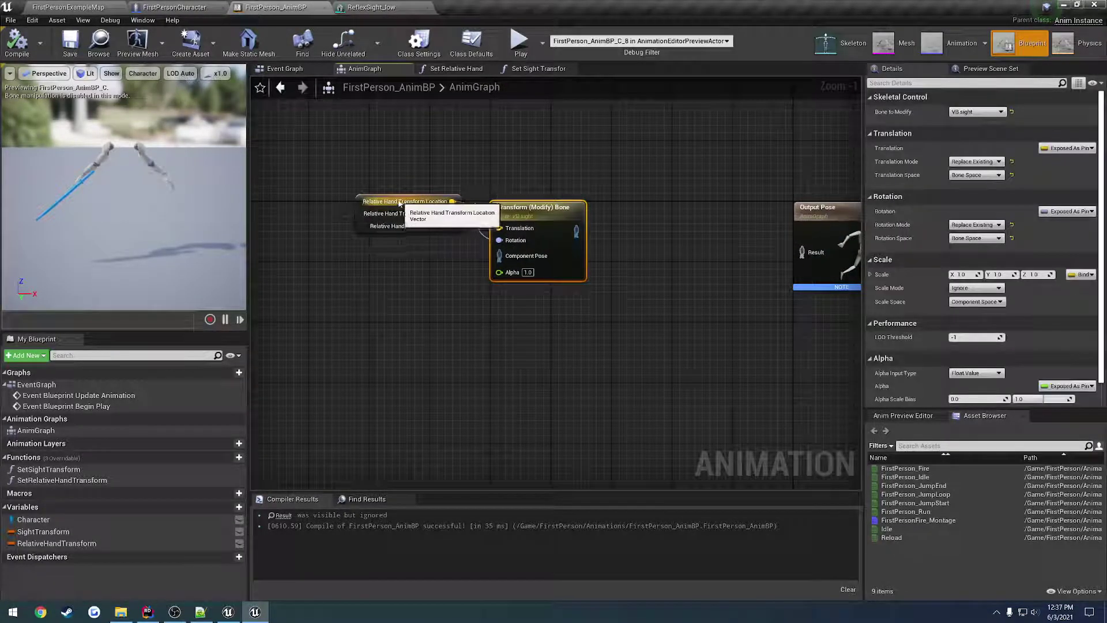
pyautogui.moveTo(424, 221); pyautogui.dragTo(425, 229)
pyautogui.moveTo(552, 217); pyautogui.dragTo(534, 217)
pyautogui.moveTo(610, 252); pyautogui.dragTo(433, 213)
pyautogui.moveTo(534, 217); pyautogui.dragTo(430, 192)
# Add a Copy Bone node and align it just after the Transform (Modify) Bone node
pyautogui.moveTo(441, 190); pyautogui.dragTo(558, 188, button='right')
pyautogui.moveTo(624, 217); pyautogui.dragTo(565, 245, button='right')
pyautogui.scroll(1, 569, 223)
pyautogui.write('copdy')
pyautogui.press('BackSpace')
pyautogui.press('BackSpace')
pyautogui.press('BackSpace')
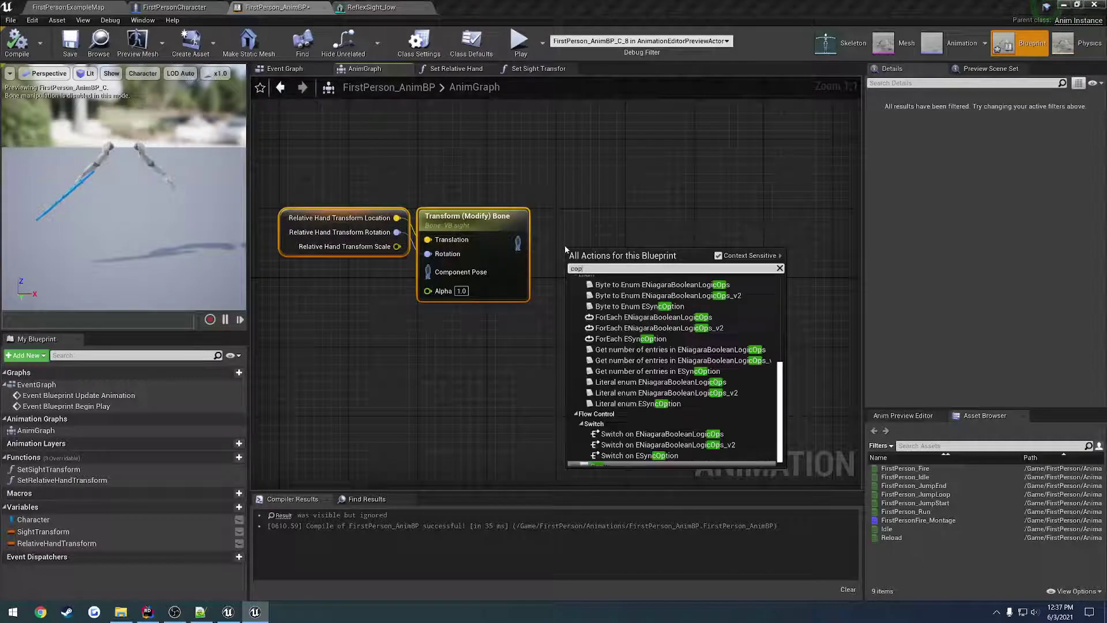
pyautogui.write('py')
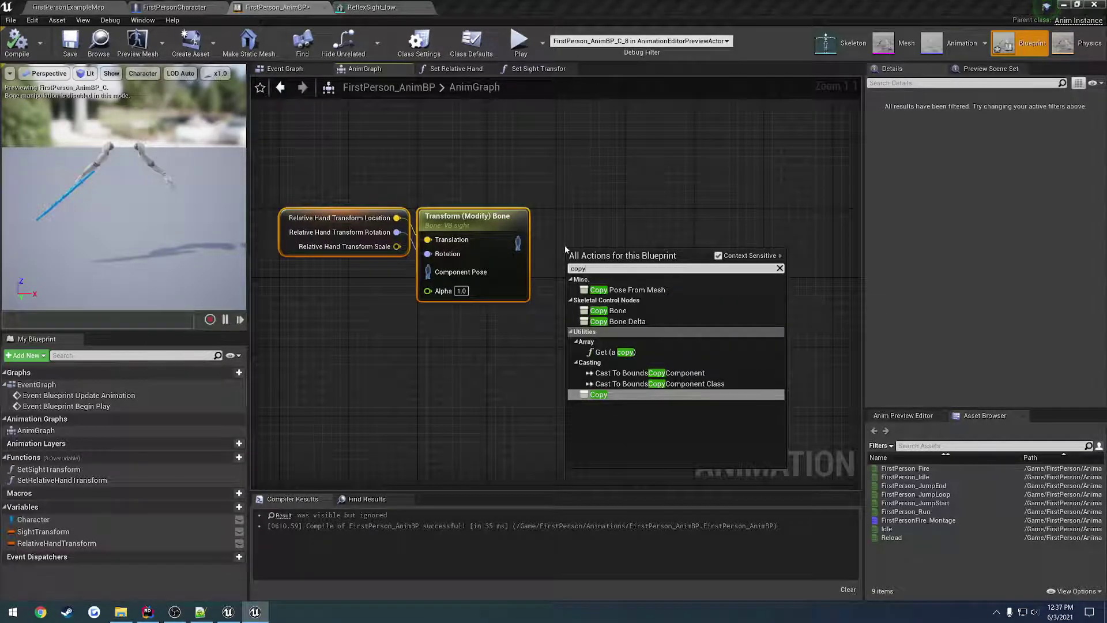
pyautogui.click(608, 310)
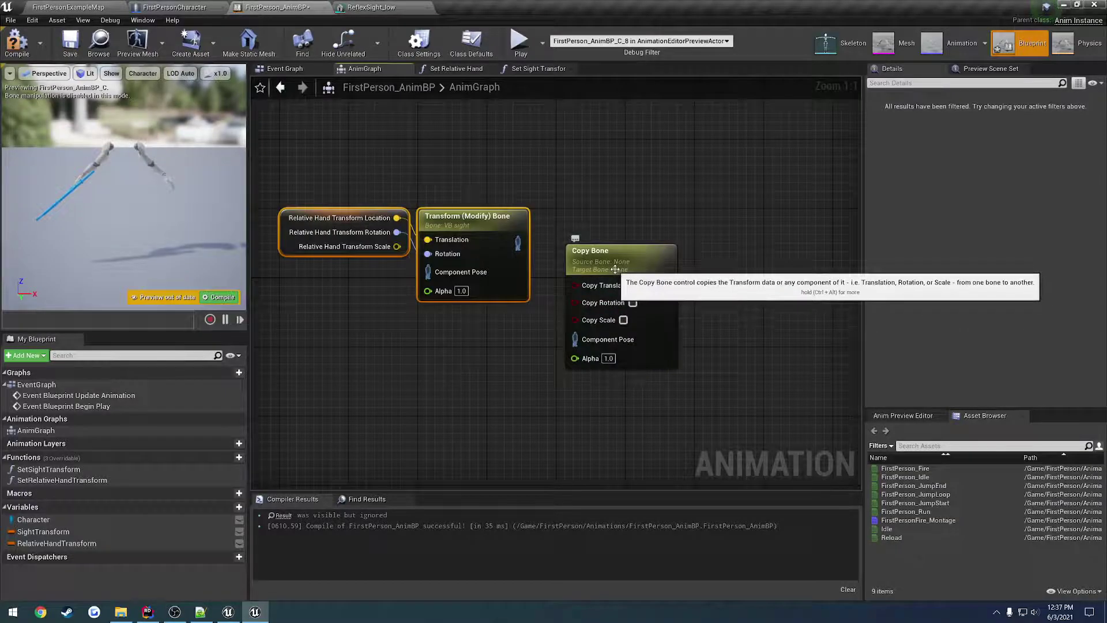
pyautogui.moveTo(615, 269); pyautogui.dragTo(604, 233)
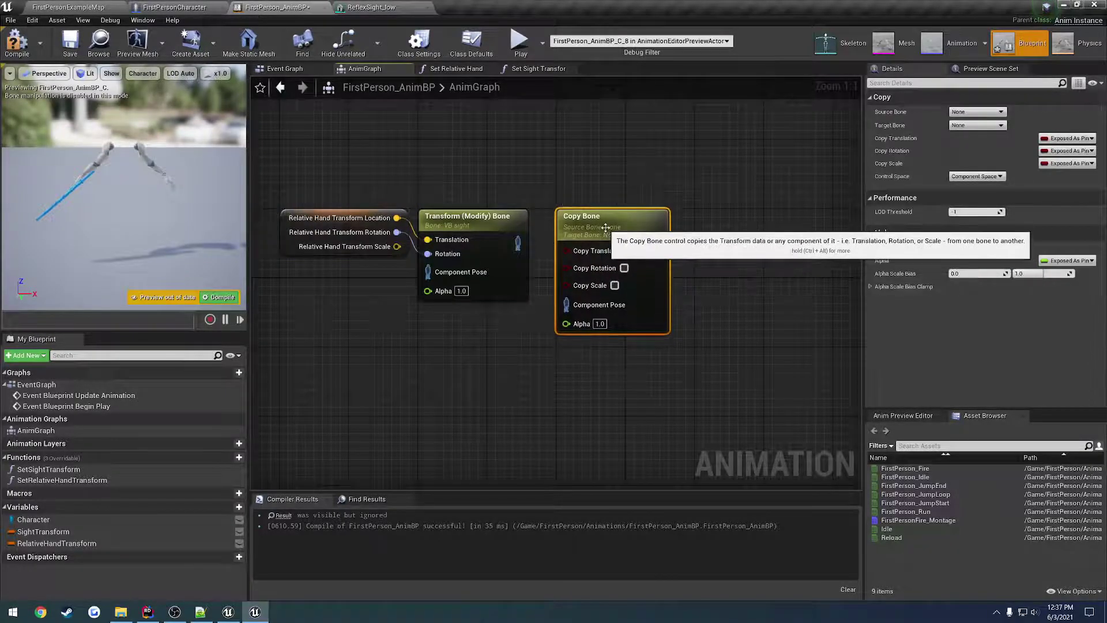
# Hide the Copy Bone node's translation, rotation and scale pins, and connect the Transform (Modify) Bone output to its Component Pose
pyautogui.click(1075, 138)
pyautogui.click(1066, 150)
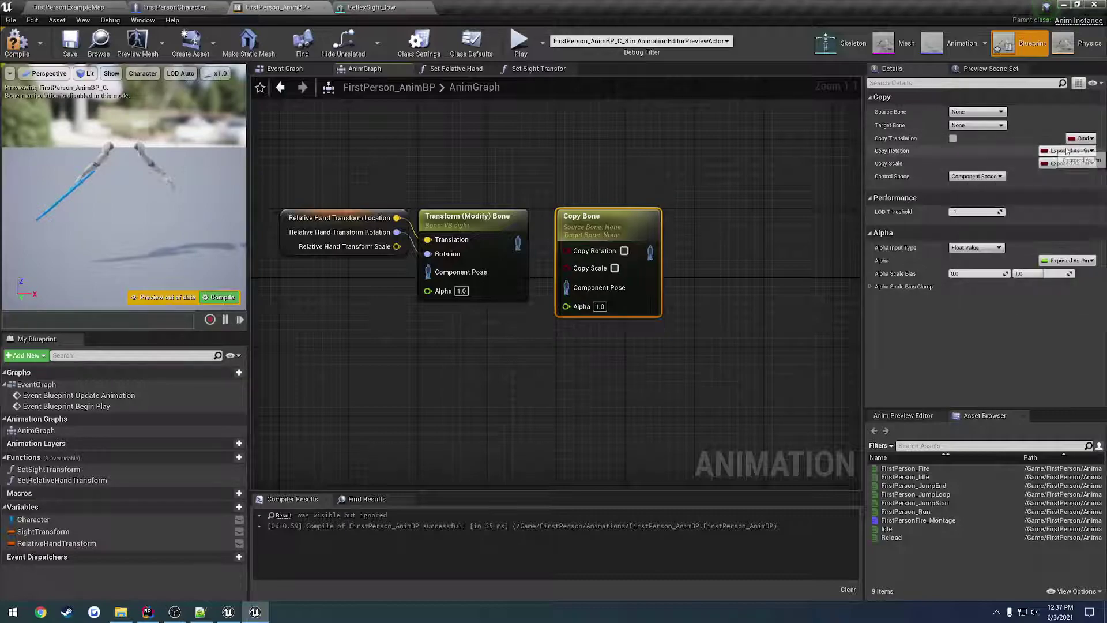
pyautogui.click(1079, 151)
pyautogui.click(1061, 168)
pyautogui.click(1080, 163)
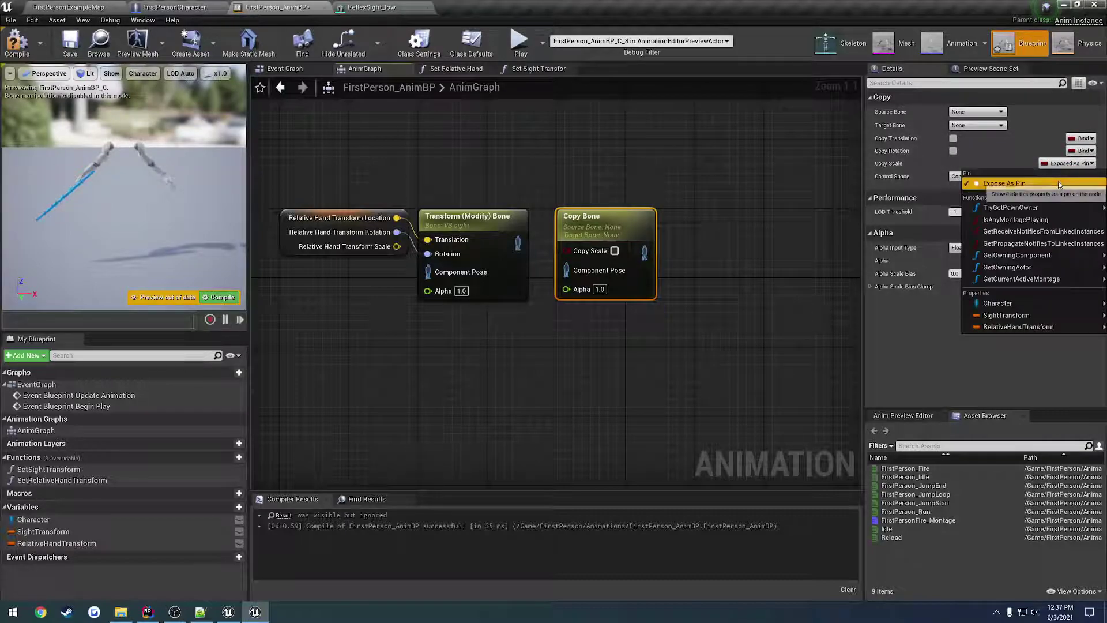
pyautogui.click(1061, 180)
pyautogui.moveTo(518, 243); pyautogui.dragTo(564, 252)
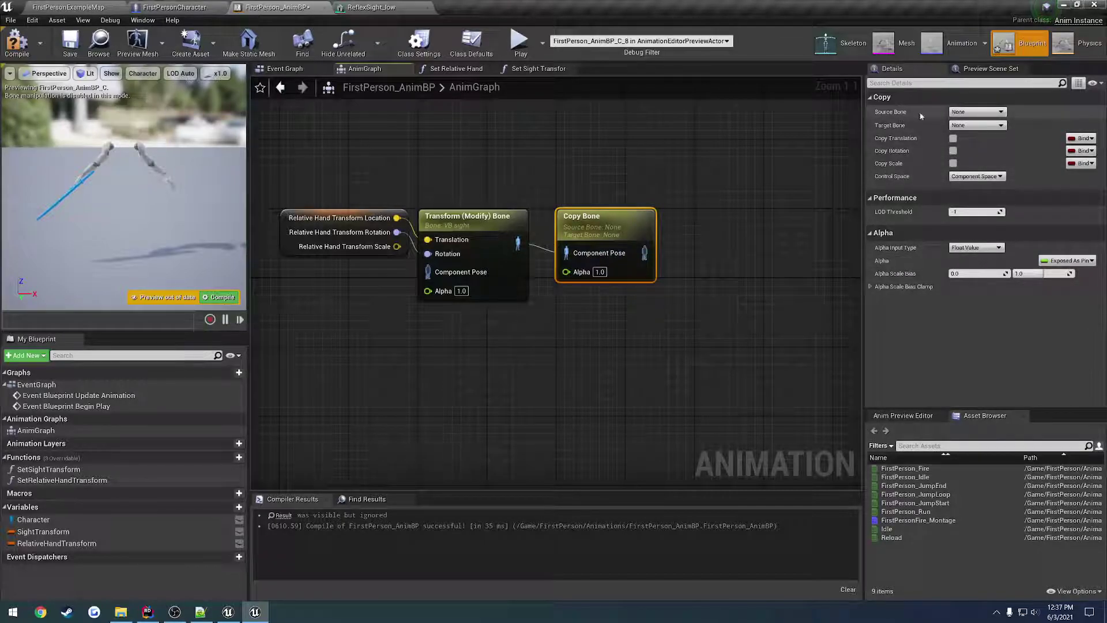
# Set the Copy Bone node's source bone to hand_r
pyautogui.click(990, 113)
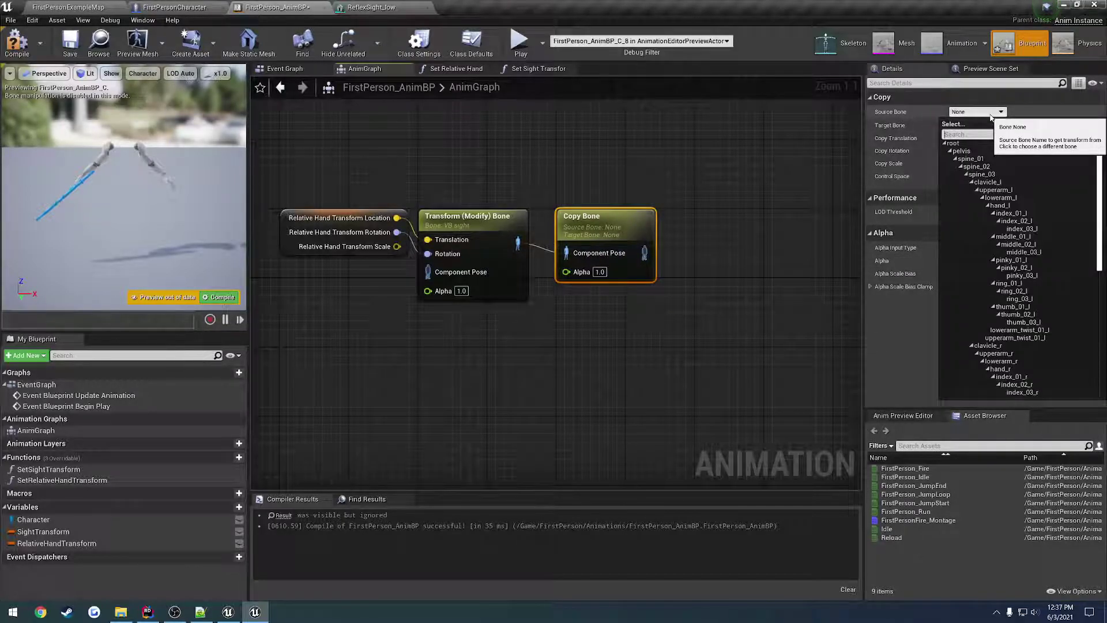
pyautogui.write('hand')
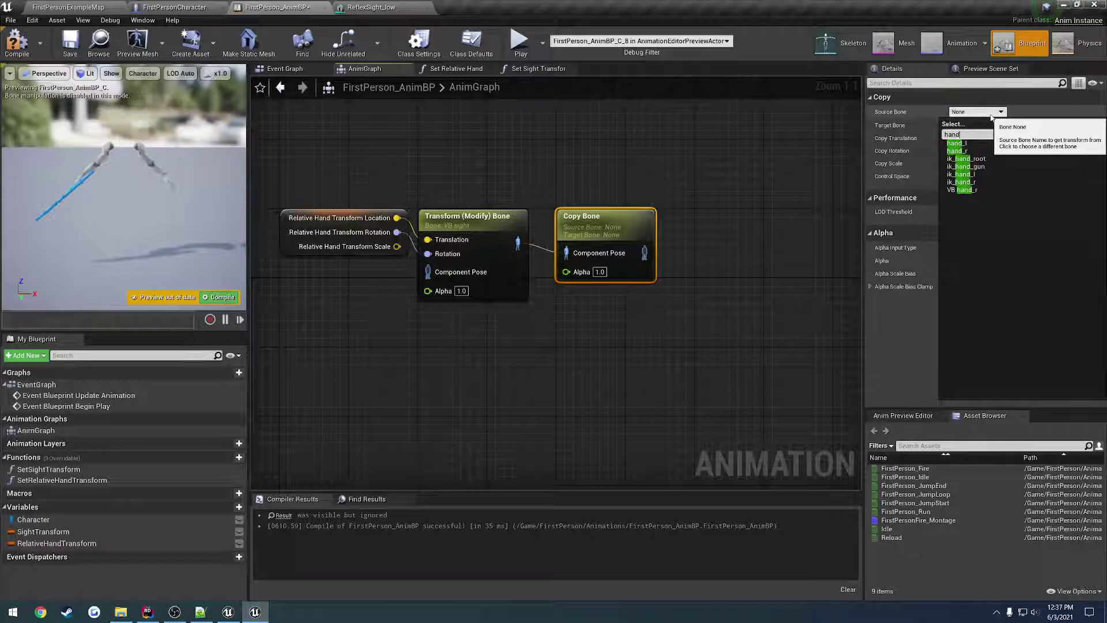
pyautogui.write('_')
pyautogui.click(971, 148)
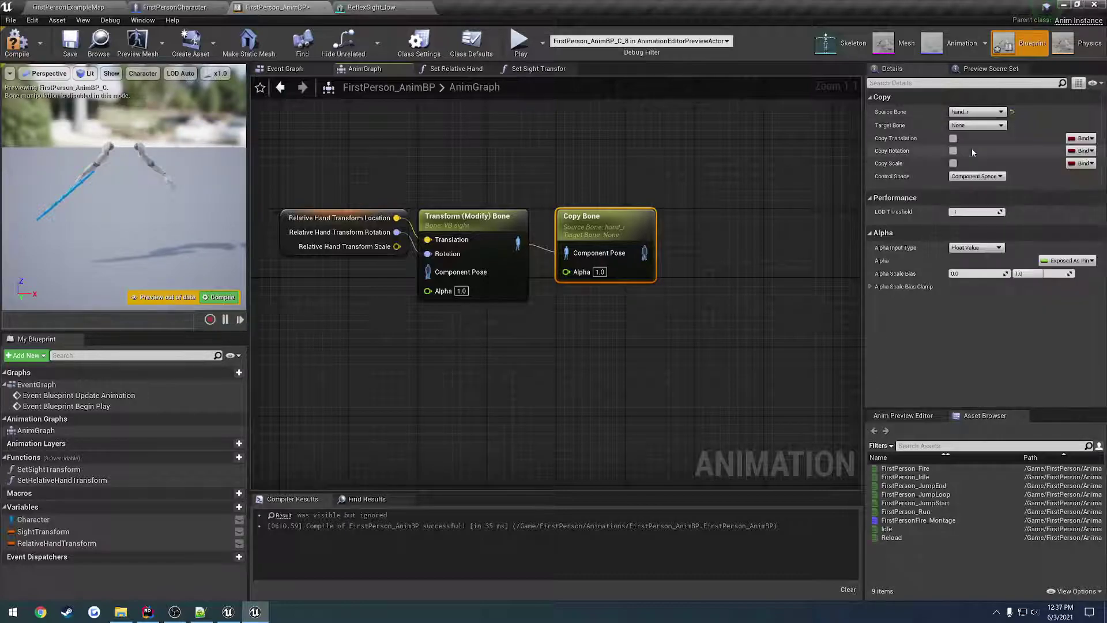
# Set the Copy Bone node's target bone to VB hand_r with Copy Translation enabled, and compile the animation blueprint
pyautogui.click(978, 127)
pyautogui.scroll(-10, 1082, 367)
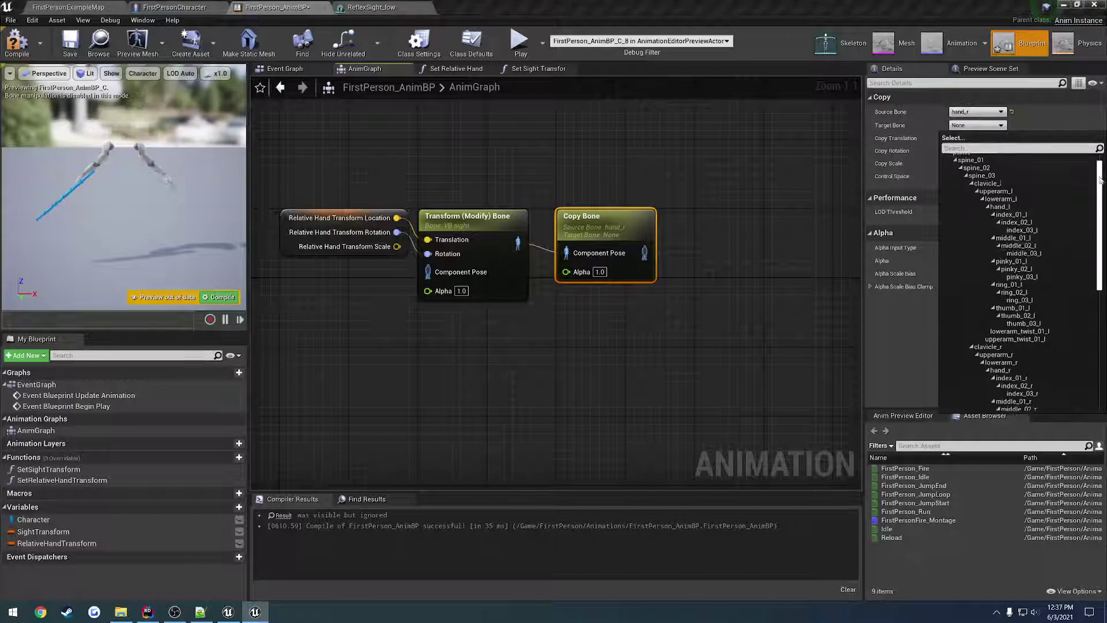
pyautogui.click(989, 407)
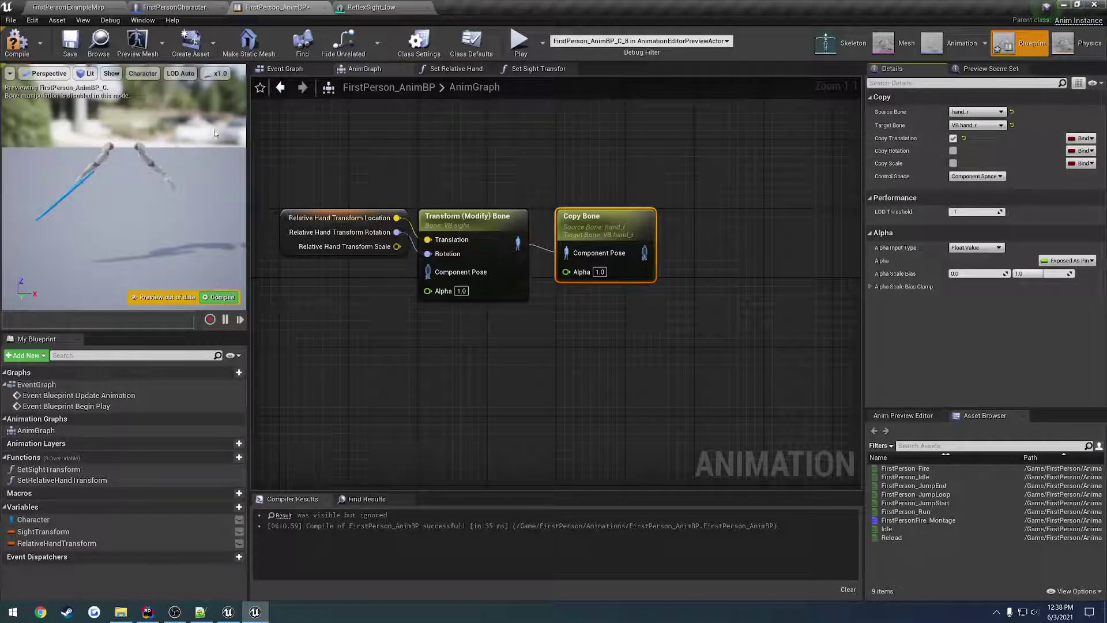
pyautogui.click(26, 44)
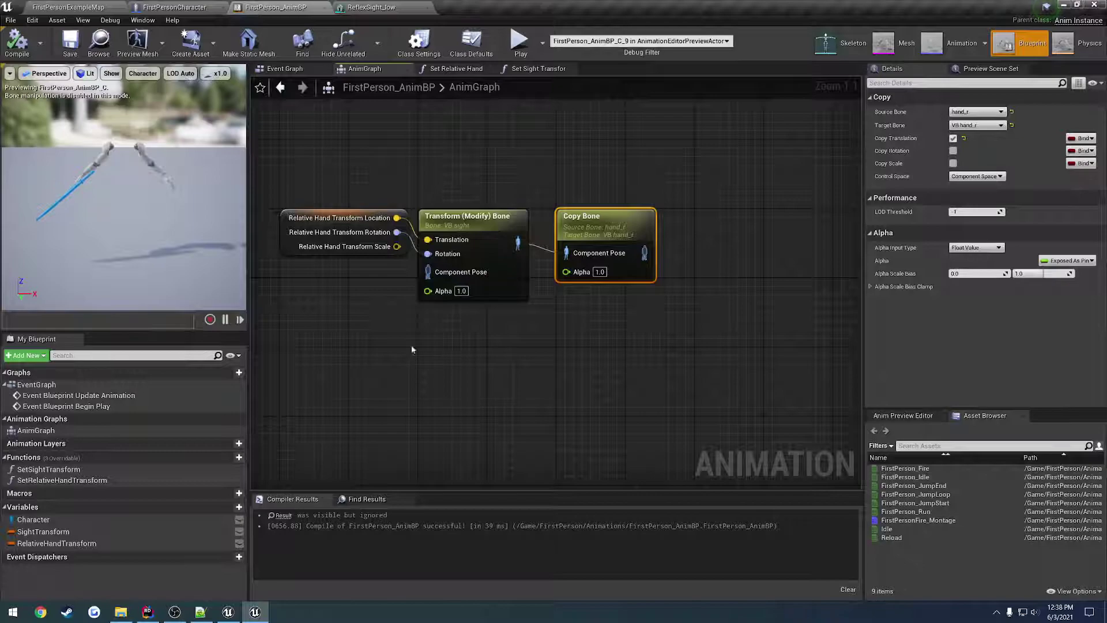
# Switch to Notepad++ and read the note about transforming VBSight to the sight location in component space
pyautogui.click(200, 611)
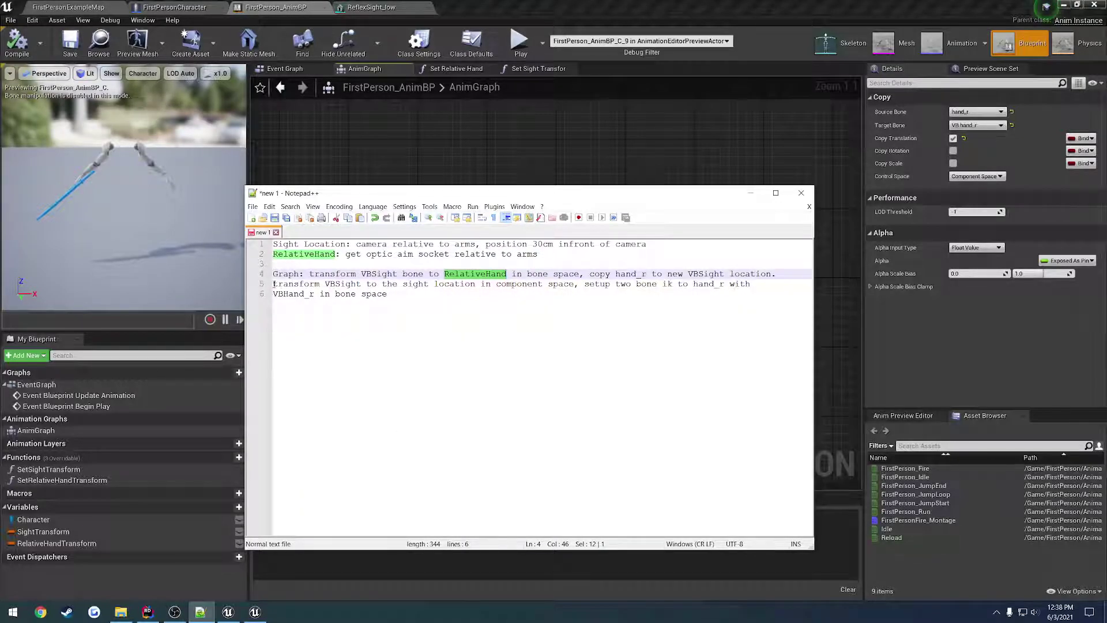
pyautogui.moveTo(274, 284); pyautogui.dragTo(347, 284)
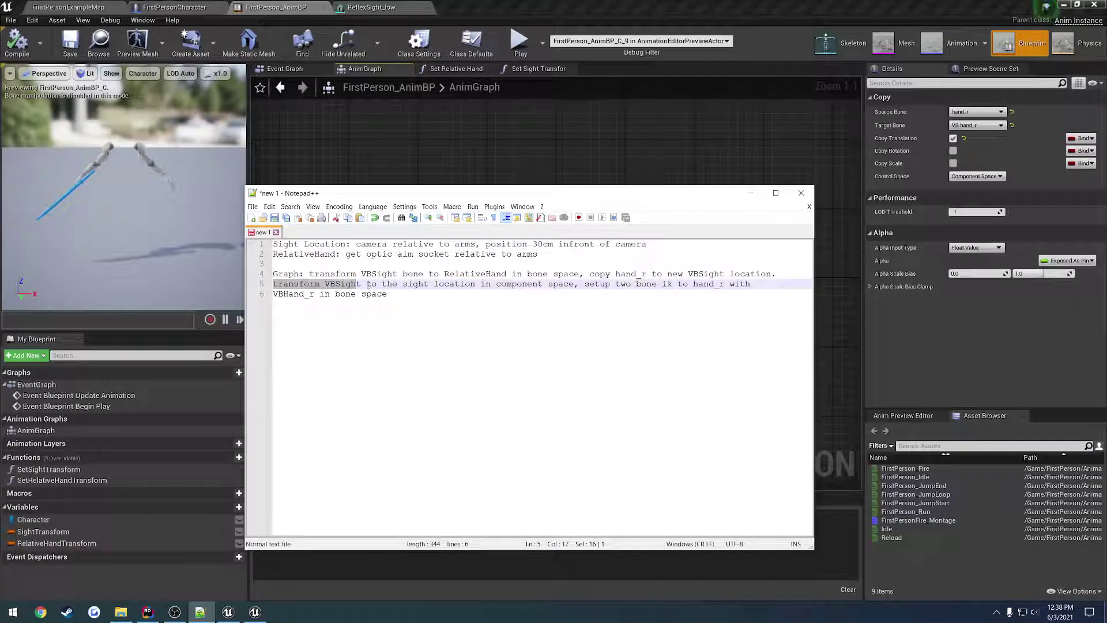
pyautogui.doubleClick(465, 273)
pyautogui.moveTo(404, 283); pyautogui.dragTo(572, 283)
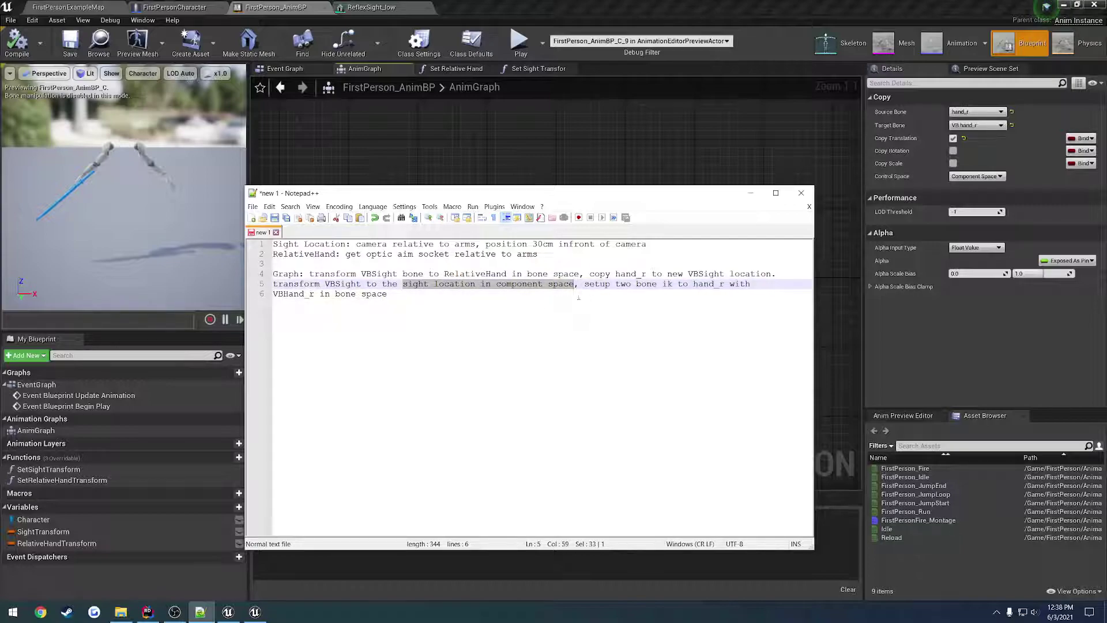
pyautogui.click(752, 196)
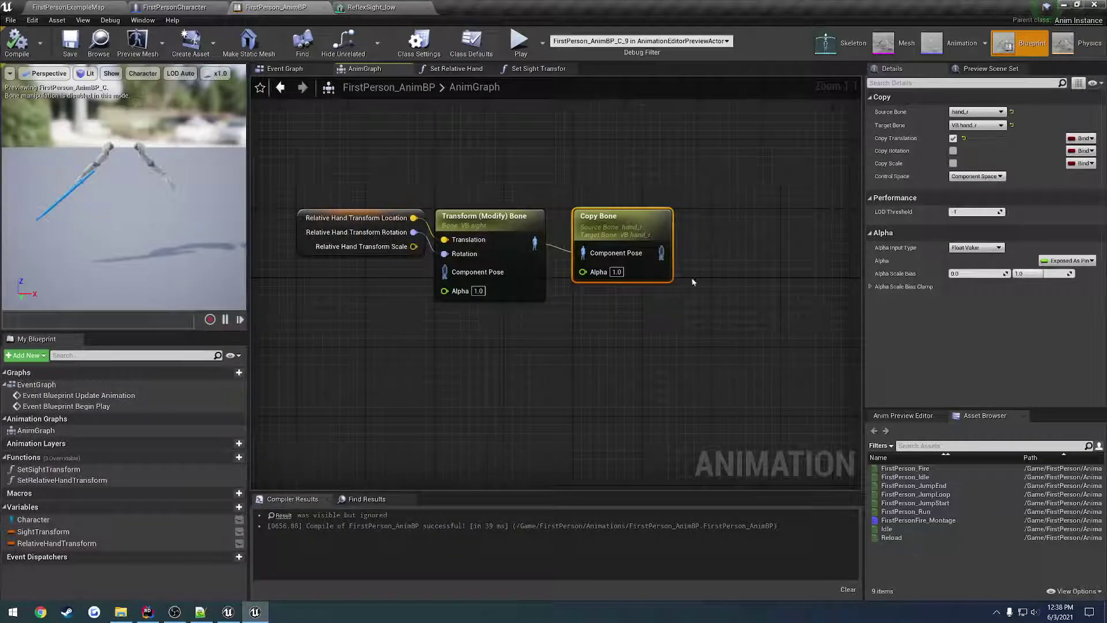
# Duplicate the Transform (Modify) Bone node, place it after the Copy Bone node, and connect the Copy Bone output to its Component Pose
pyautogui.click(488, 230)
pyautogui.click(573, 321)
pyautogui.hotkey('ctrl', 'v')
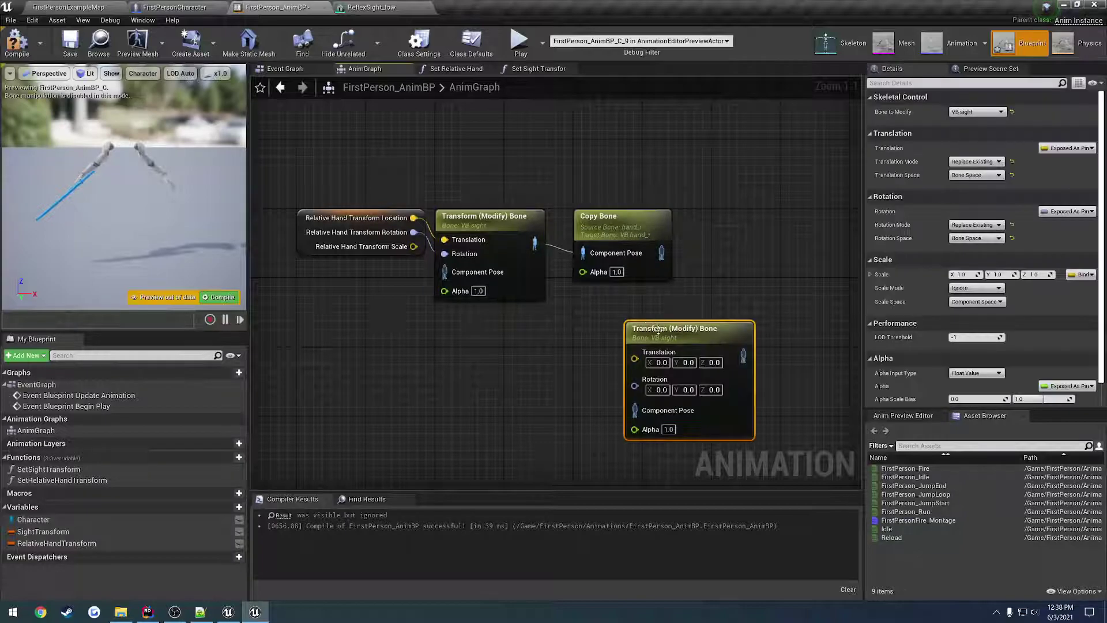
pyautogui.moveTo(635, 340); pyautogui.dragTo(715, 231)
pyautogui.moveTo(708, 299); pyautogui.dragTo(661, 252)
pyautogui.moveTo(758, 201); pyautogui.dragTo(749, 175)
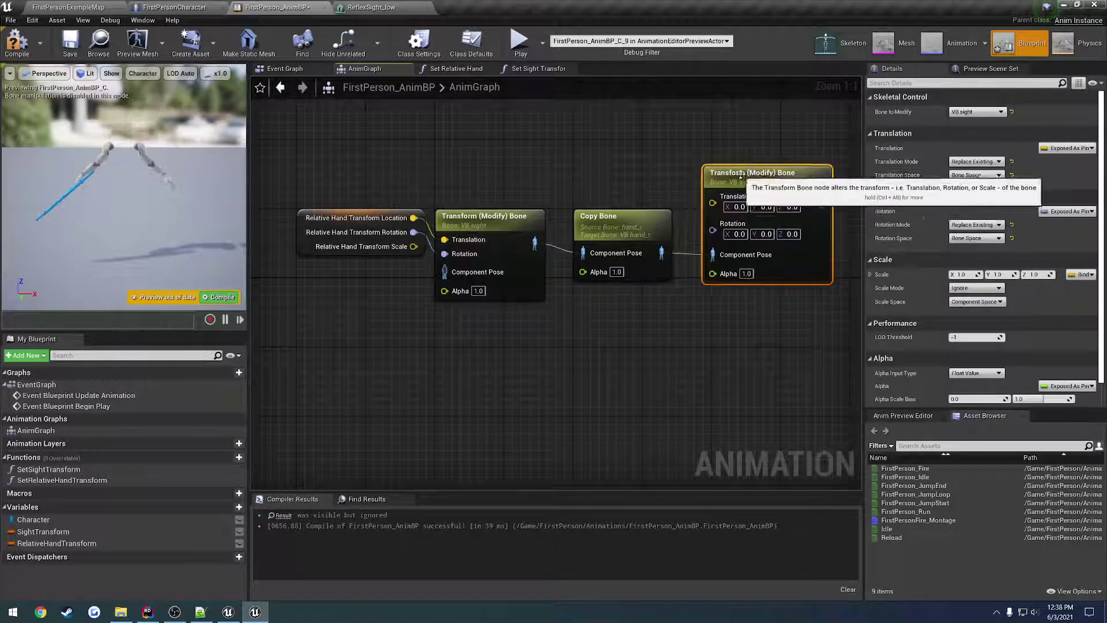
pyautogui.moveTo(652, 196); pyautogui.dragTo(534, 214, button='right')
pyautogui.moveTo(626, 198); pyautogui.dragTo(627, 197)
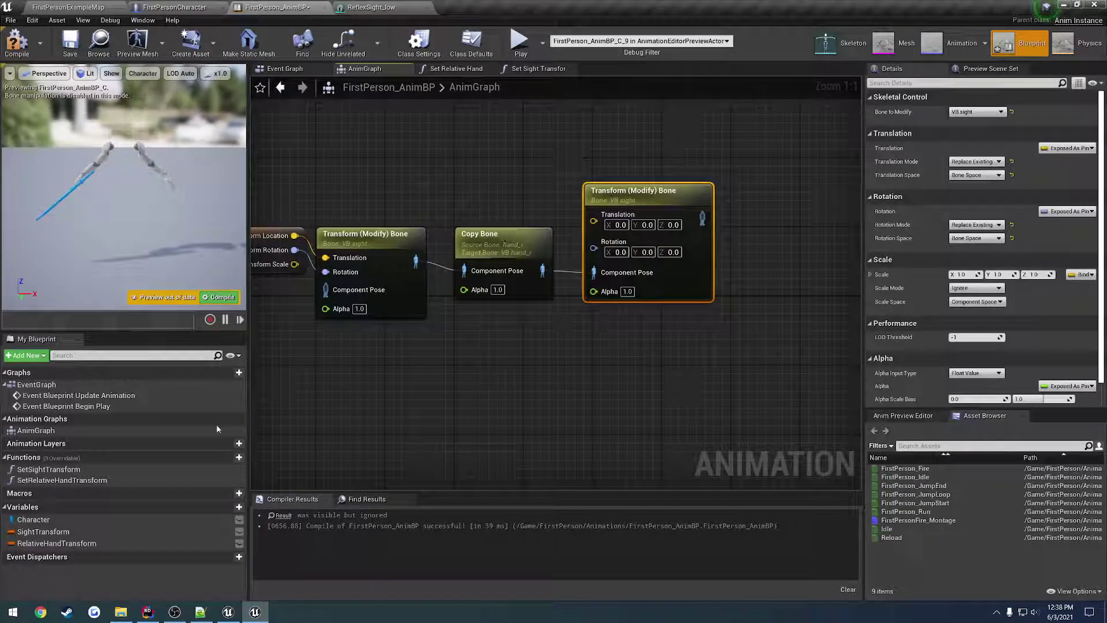
# Add a SightTransform getter with split pins and connect its location and rotation to the new Transform (Modify) Bone node's Translation and Rotation
pyautogui.moveTo(64, 530); pyautogui.dragTo(461, 164)
pyautogui.click(484, 174)
pyautogui.rightClick(536, 169)
pyautogui.click(553, 183)
pyautogui.moveTo(553, 166); pyautogui.dragTo(594, 249)
pyautogui.moveTo(470, 176); pyautogui.dragTo(461, 194)
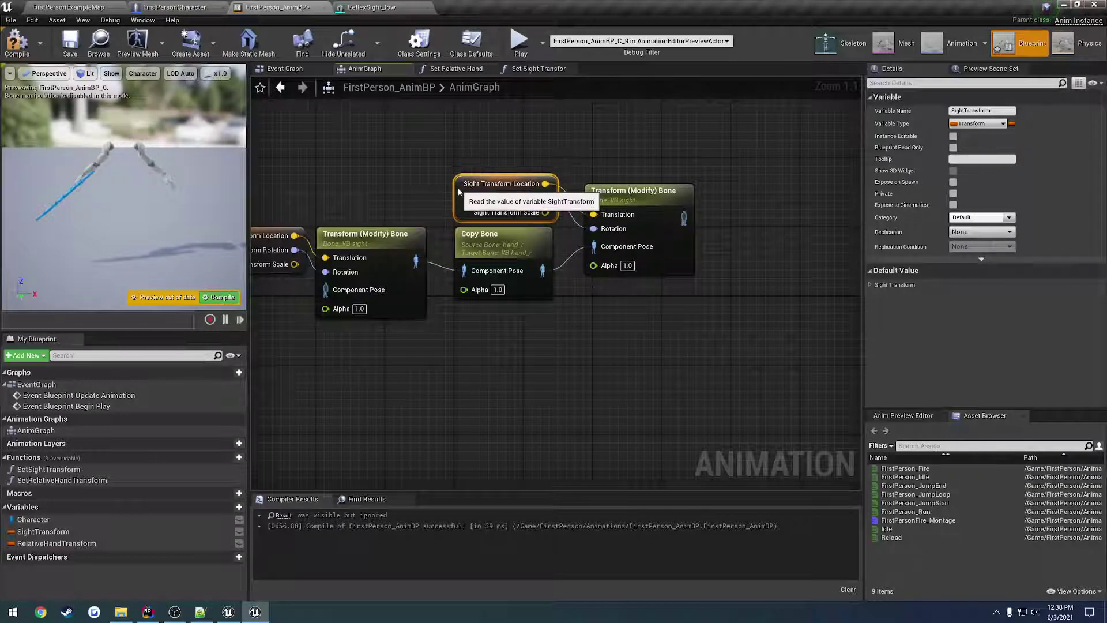
# Set both the translation space and rotation space of the second Transform (Modify) Bone node to Component Space
pyautogui.click(676, 183)
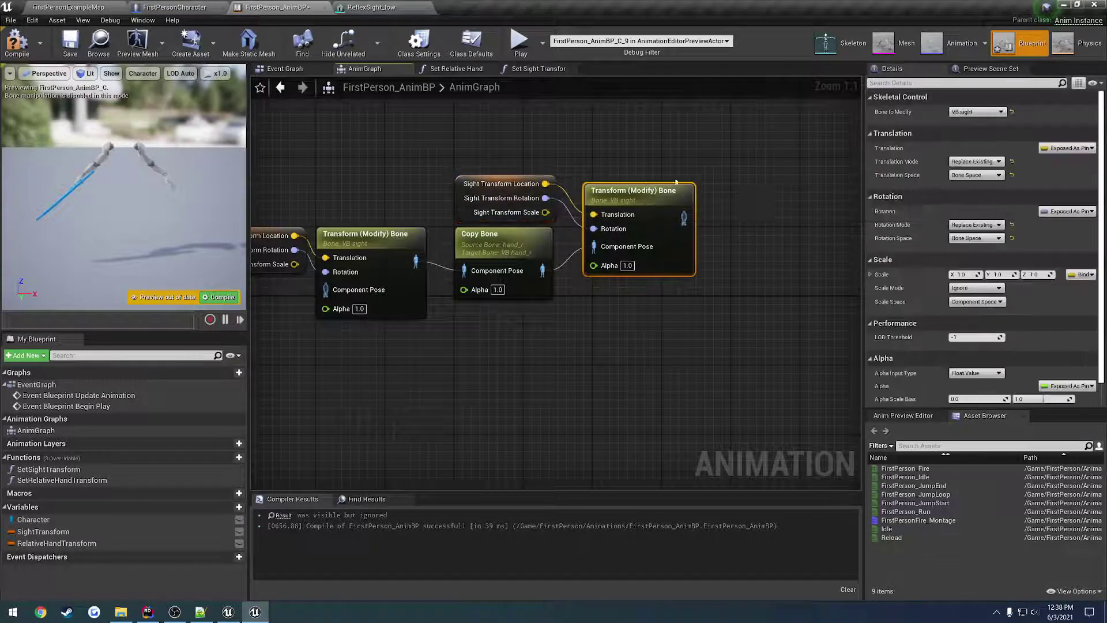
pyautogui.click(991, 175)
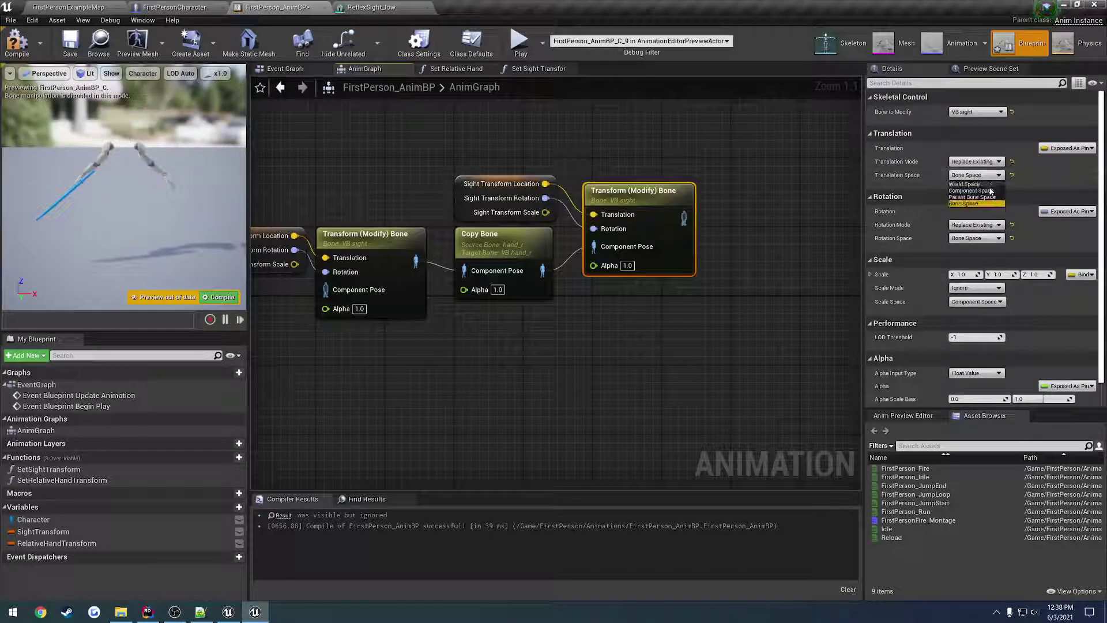
pyautogui.click(977, 197)
pyautogui.click(986, 236)
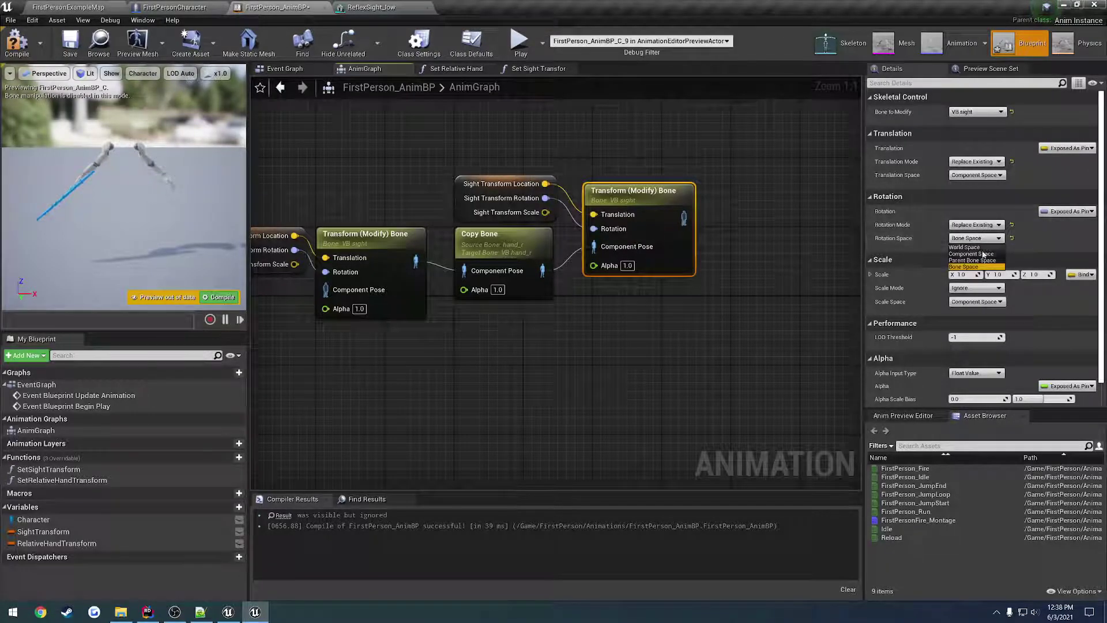
pyautogui.click(977, 256)
pyautogui.moveTo(752, 259); pyautogui.dragTo(634, 238, button='right')
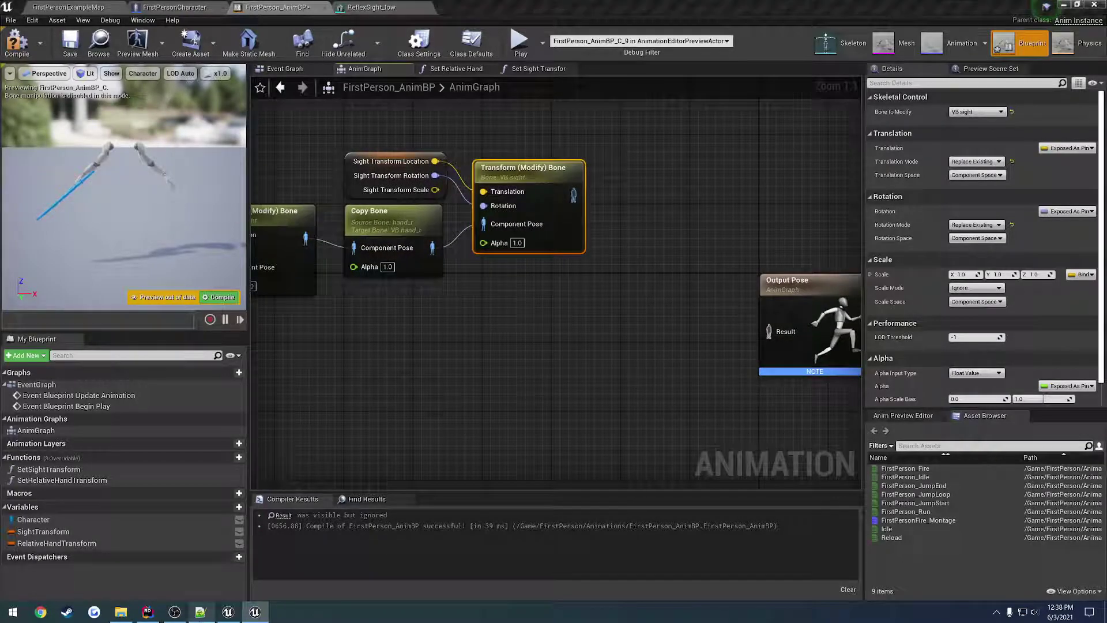
# Check the Notepad++ notes for the instruction on setting up two bone IK for hand_r
pyautogui.hotkey('alt', 'Tab')
pyautogui.click(584, 284)
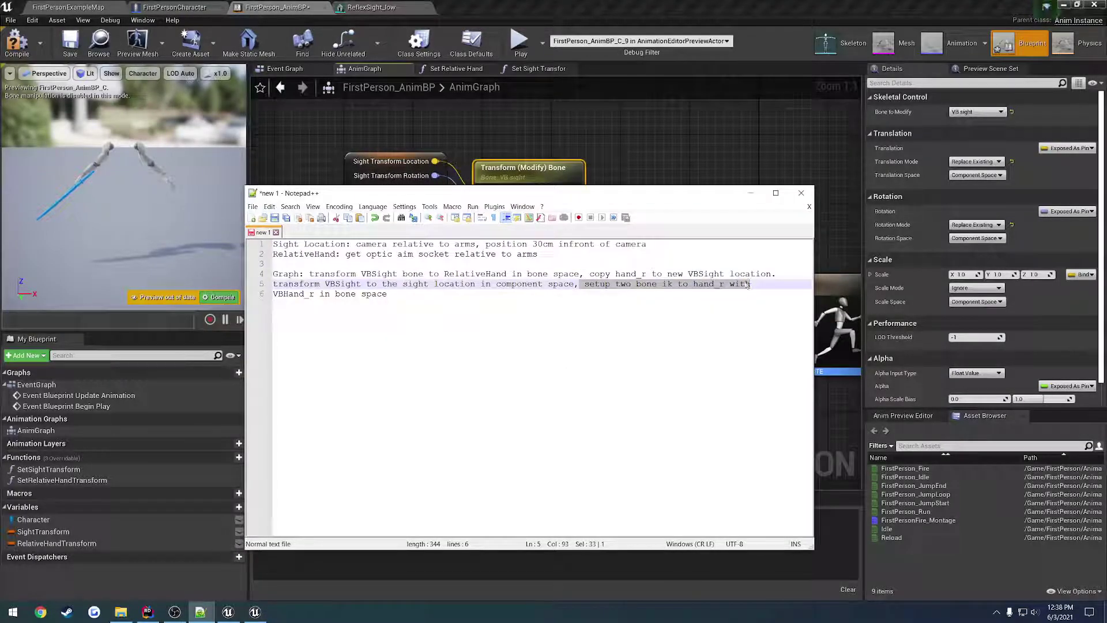
pyautogui.click(661, 171)
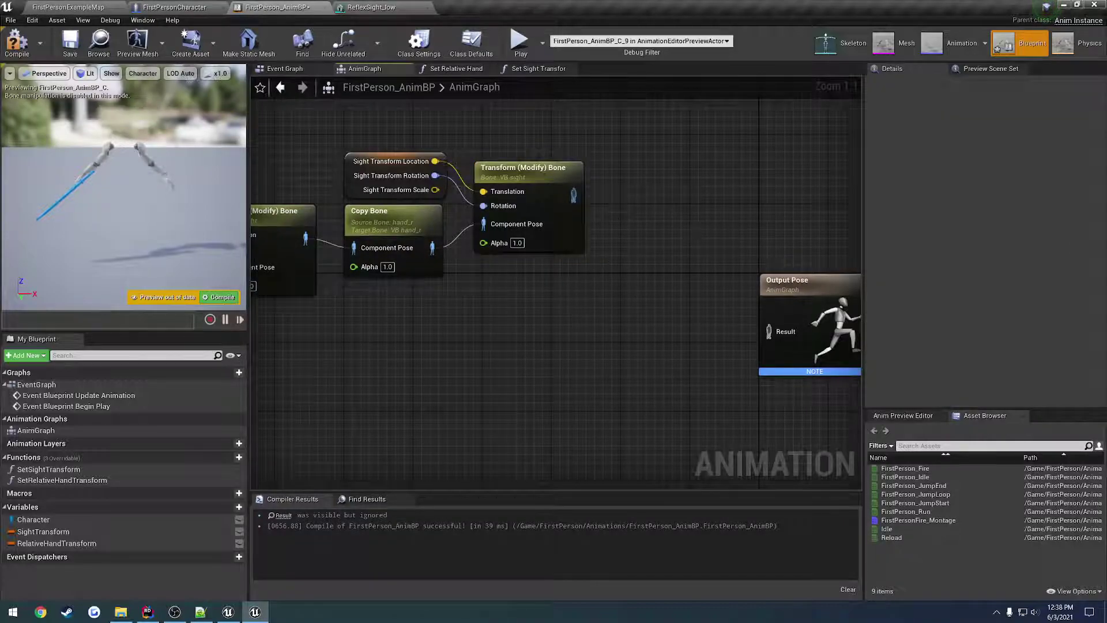
# Add a Two Bone IK node after the second Transform (Modify) Bone node, with that node's output feeding its Component Pose
pyautogui.moveTo(600, 259); pyautogui.dragTo(543, 272, button='right')
pyautogui.rightClick(546, 210)
pyautogui.write('two bone')
pyautogui.press('Return')
pyautogui.moveTo(568, 214); pyautogui.dragTo(594, 132)
pyautogui.moveTo(565, 168); pyautogui.dragTo(604, 243, button='right')
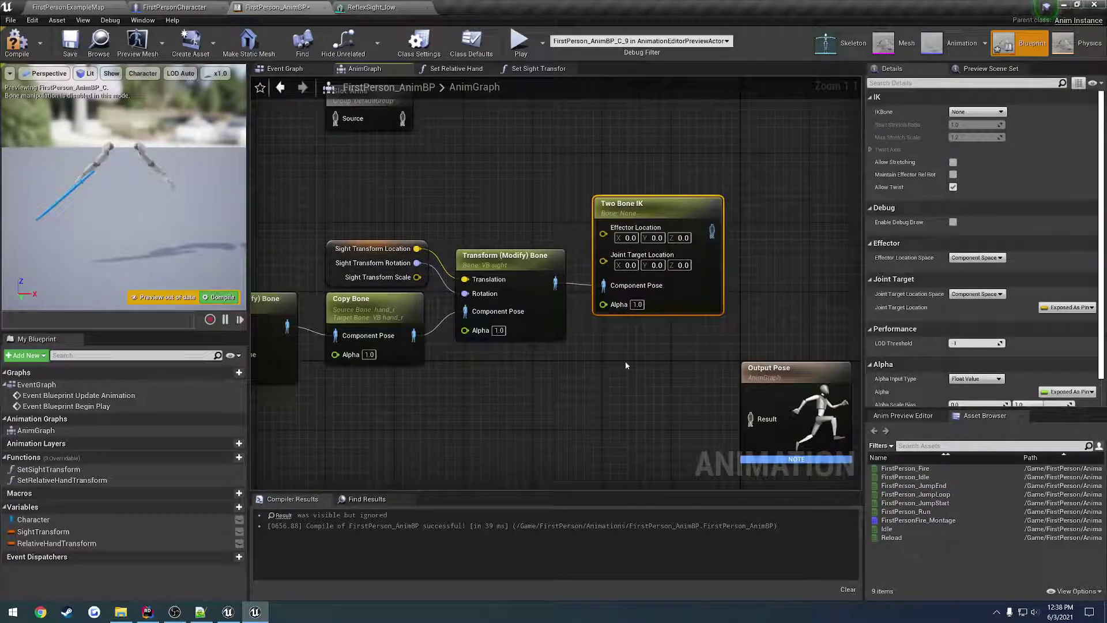
# Set the Two Bone IK node's IK bone to hand_r and its effector location space to Bone Space
pyautogui.click(989, 117)
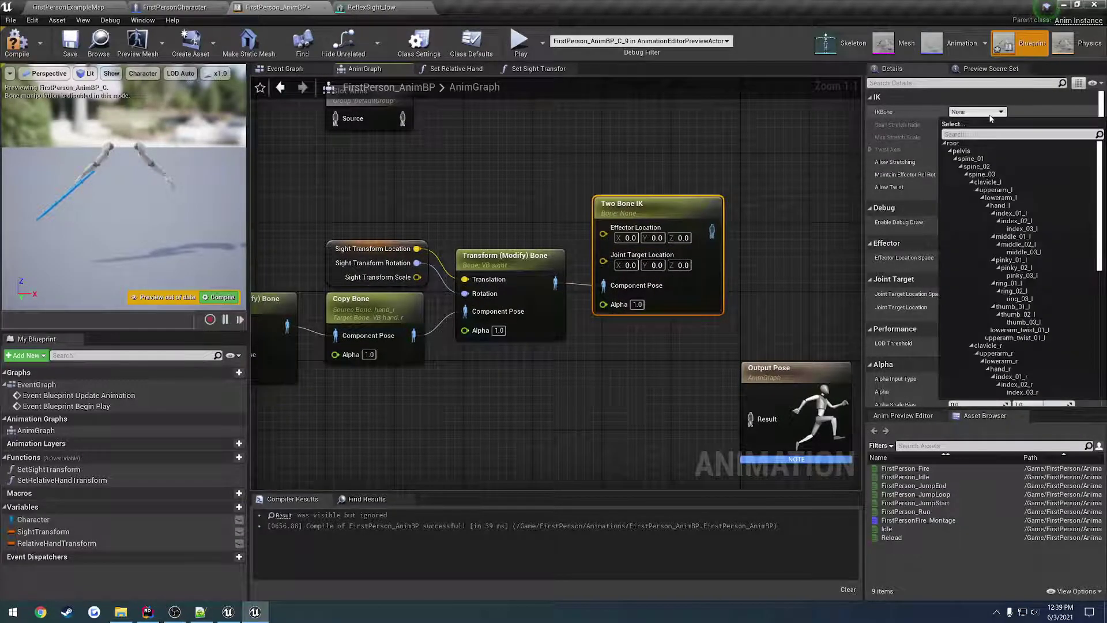
pyautogui.write('hand_')
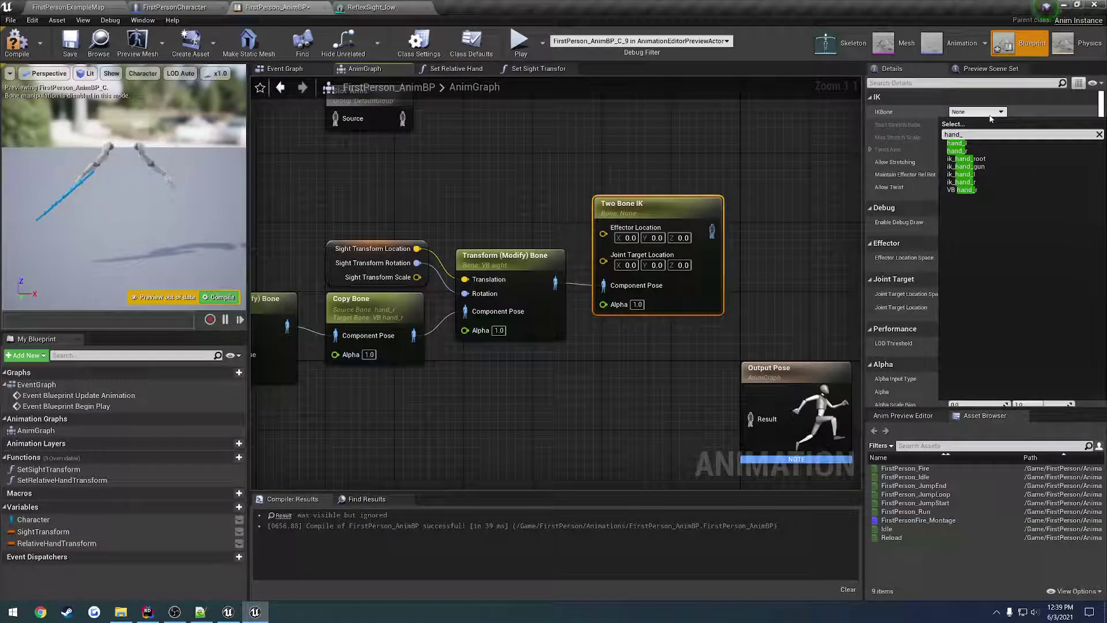
pyautogui.click(963, 151)
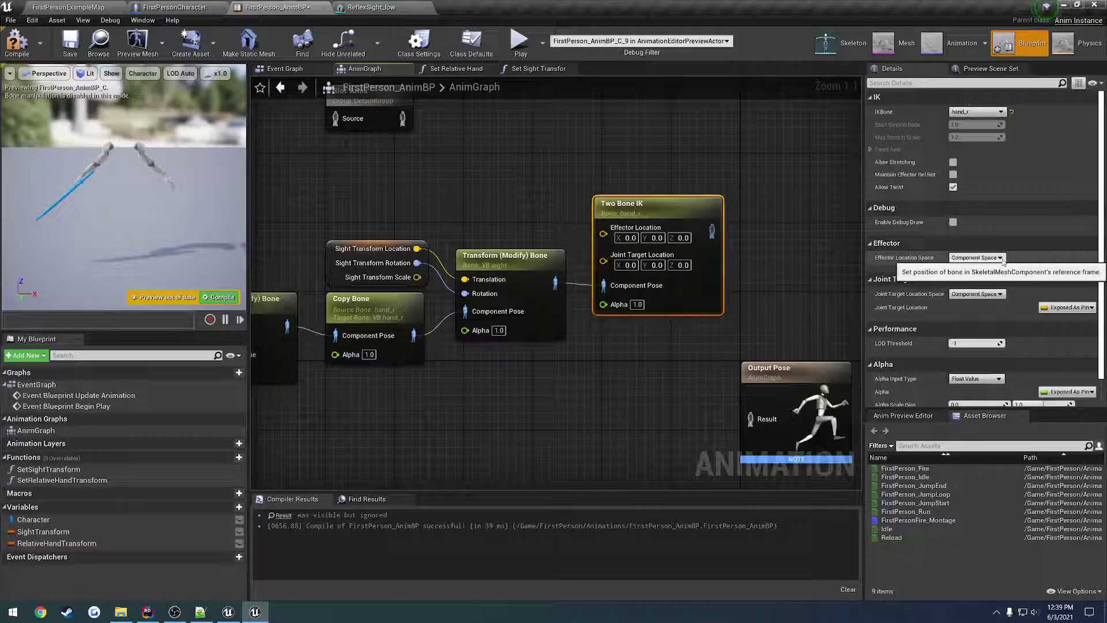
pyautogui.click(976, 258)
pyautogui.click(984, 286)
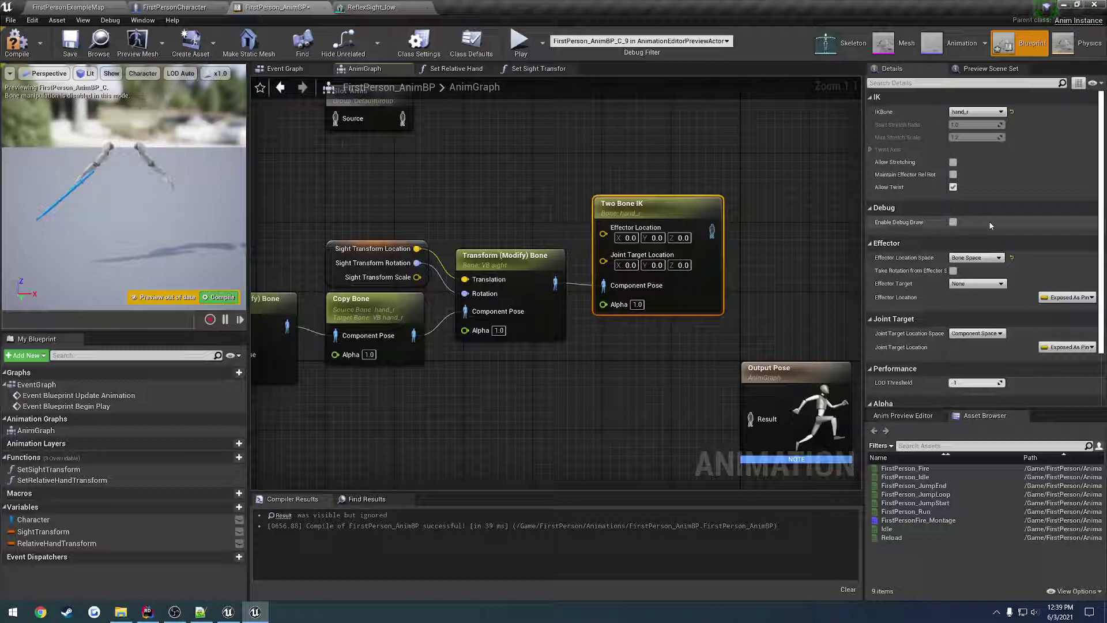
# Set the Two Bone IK effector target to VB hand_r, enable taking rotation from the effector, and check this against the Notepad++ notes
pyautogui.click(976, 283)
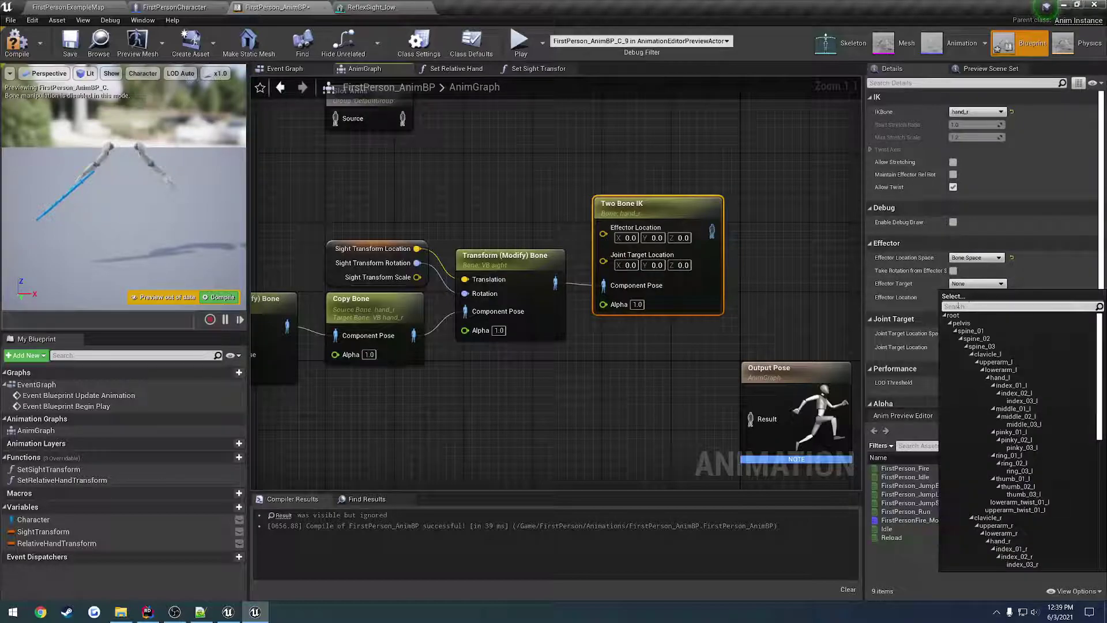
pyautogui.moveTo(1100, 326); pyautogui.dragTo(1086, 467)
pyautogui.click(983, 567)
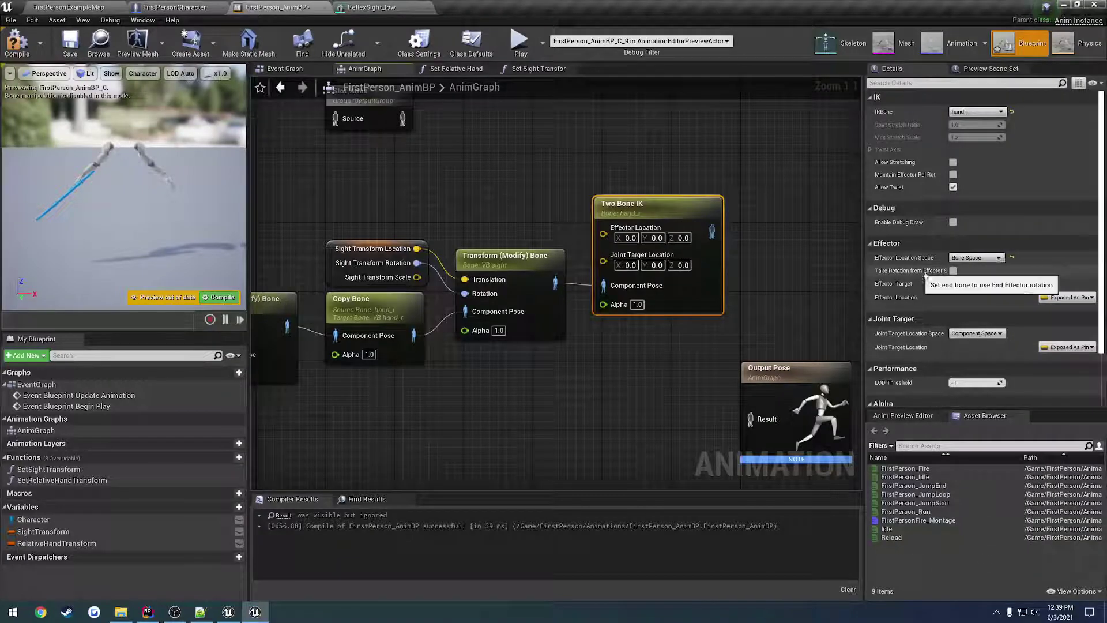
pyautogui.click(953, 271)
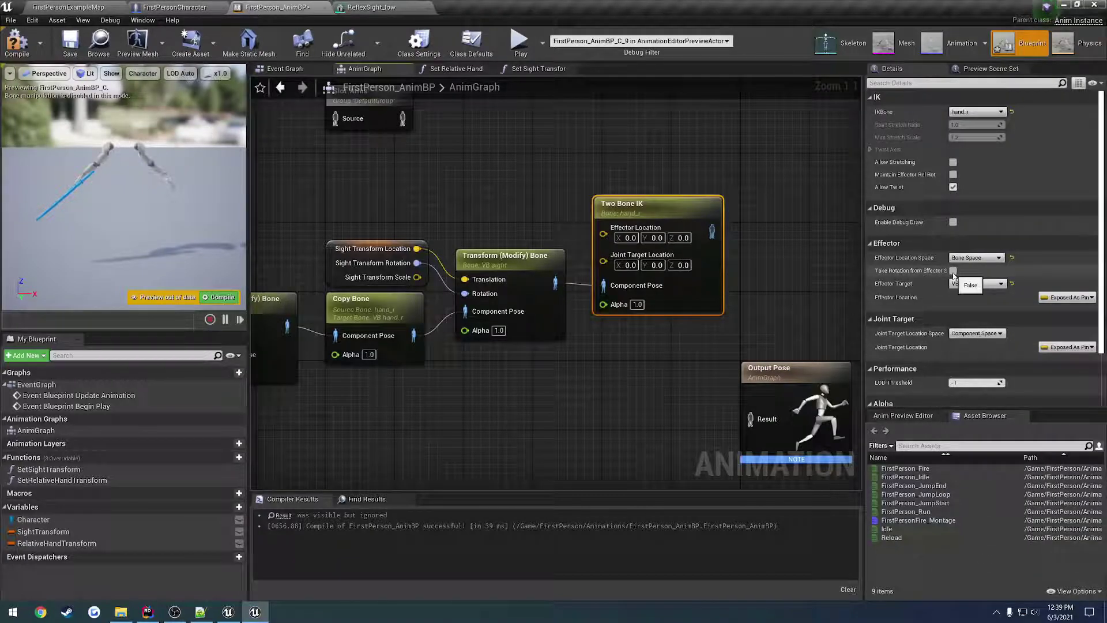
pyautogui.click(200, 611)
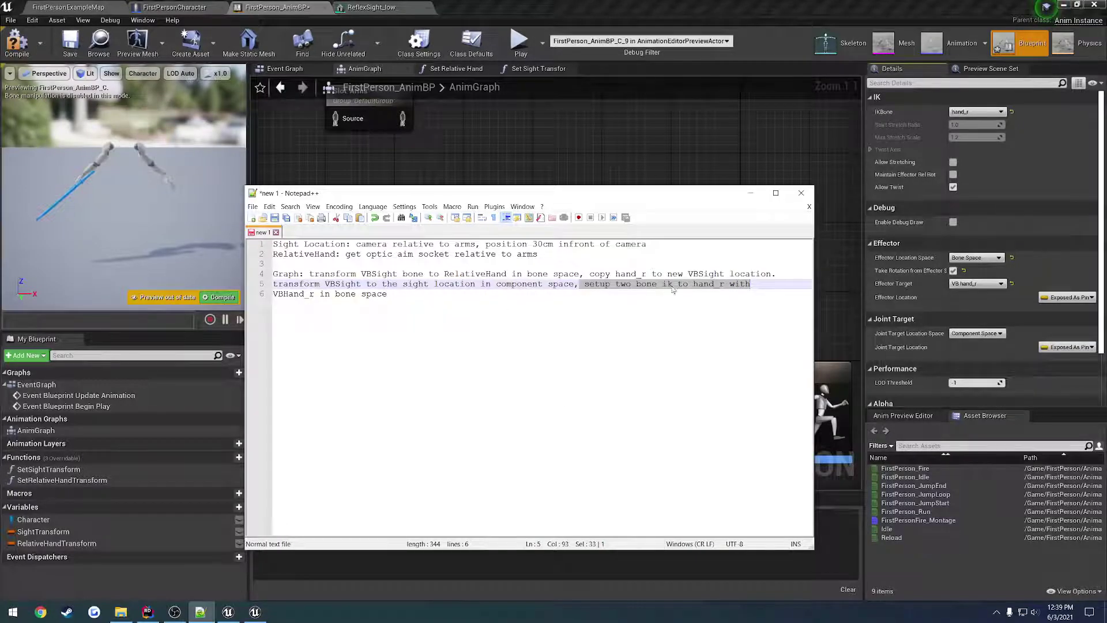
pyautogui.click(750, 192)
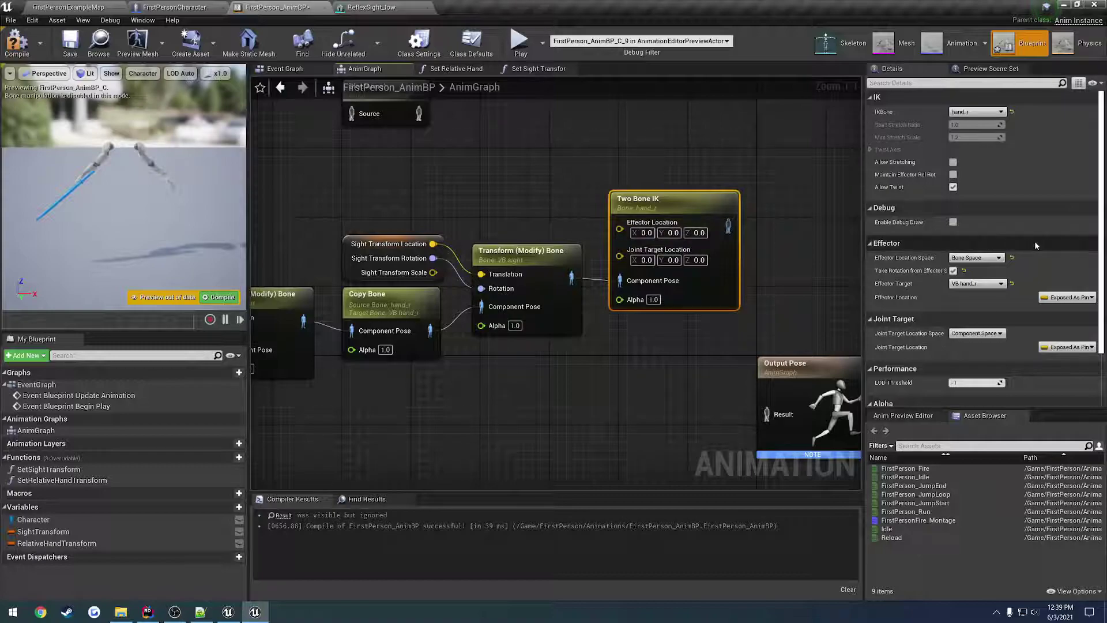
# Hide the Two Bone IK node's Effector Location and Joint Target Location pins, and align the node beside the Transform (Modify) Bone node
pyautogui.click(1068, 297)
pyautogui.click(1064, 311)
pyautogui.click(1067, 346)
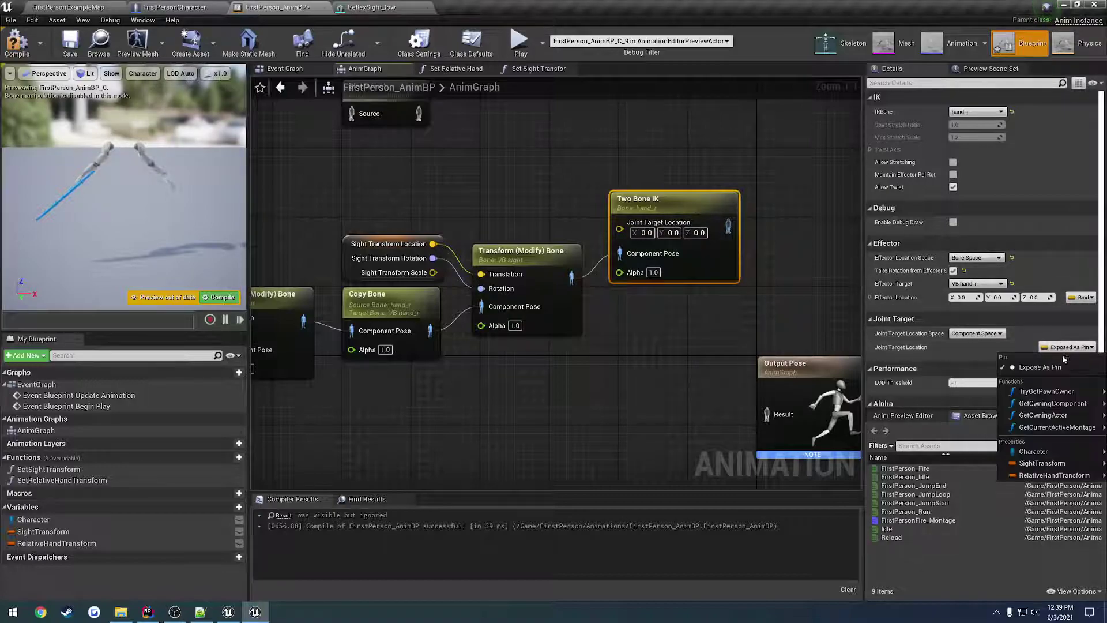
pyautogui.click(1012, 366)
pyautogui.moveTo(659, 206); pyautogui.dragTo(651, 256)
pyautogui.moveTo(724, 305); pyautogui.dragTo(650, 238, button='right')
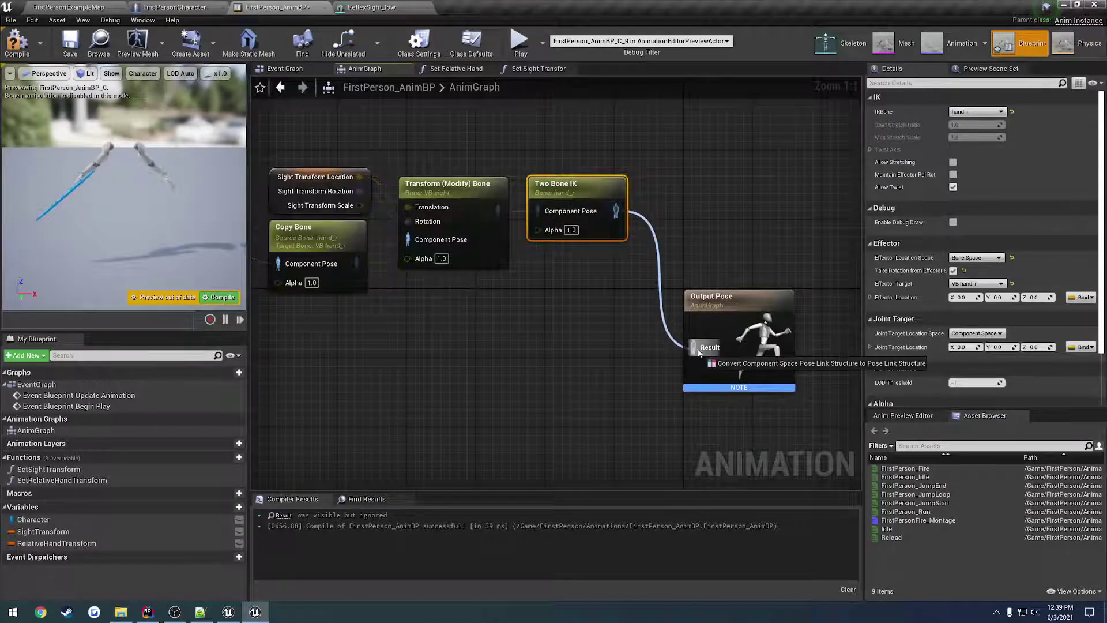
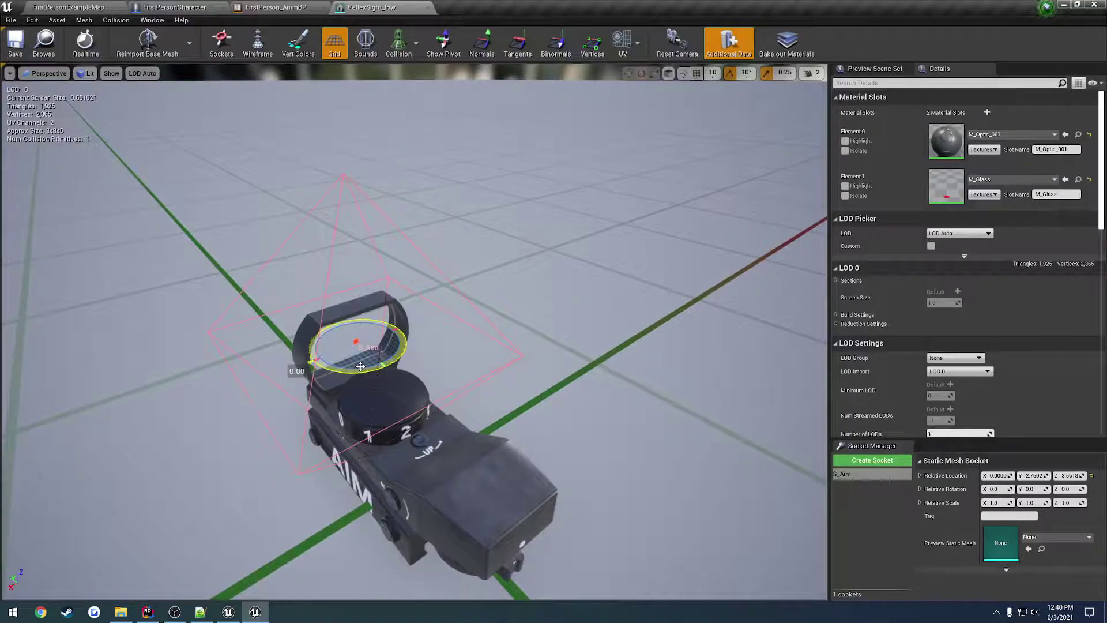
# Rotate the S_Aim socket on the ReflexSight_low mesh to 90 degrees about Z and inspect its orientation from behind the sight
pyautogui.moveTo(294, 363)
pyautogui.mouseDown()
pyautogui.moveTo(304, 334)
pyautogui.moveTo(310, 362)
pyautogui.mouseUp()
pyautogui.keyDown('alt'); pyautogui.moveTo(260, 254); pyautogui.dragTo(420, 207); pyautogui.keyUp('alt')
pyautogui.moveTo(501, 320); pyautogui.dragTo(502, 321)
pyautogui.press('a')
pyautogui.moveTo(502, 321); pyautogui.dragTo(645, 288, button='right')
pyautogui.moveTo(281, 356); pyautogui.dragTo(362, 320, button='right')
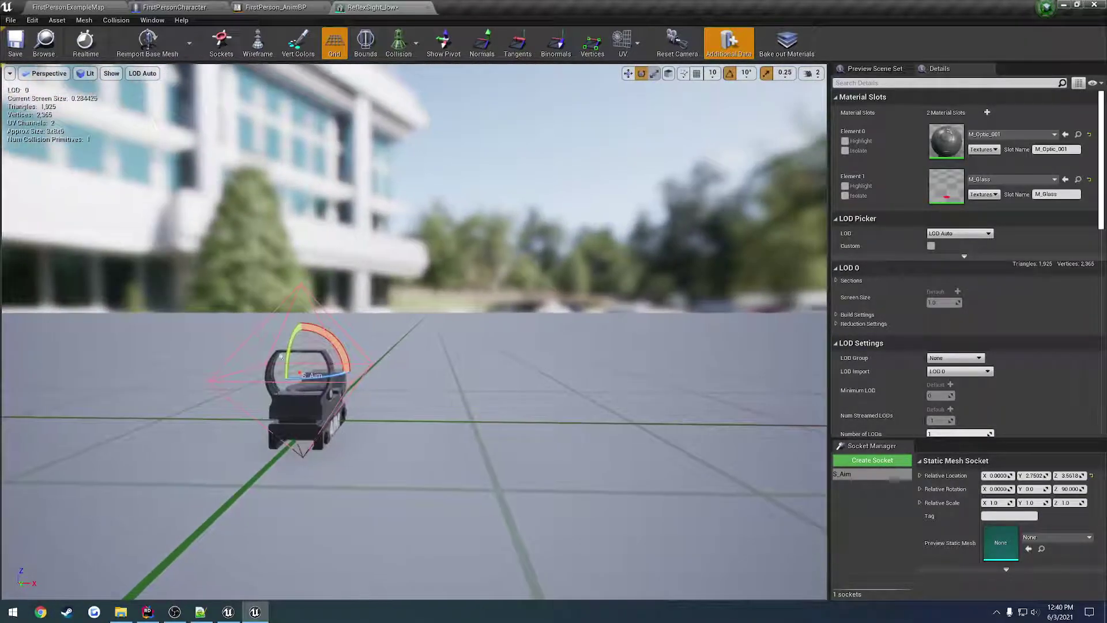
pyautogui.moveTo(346, 346); pyautogui.dragTo(342, 340)
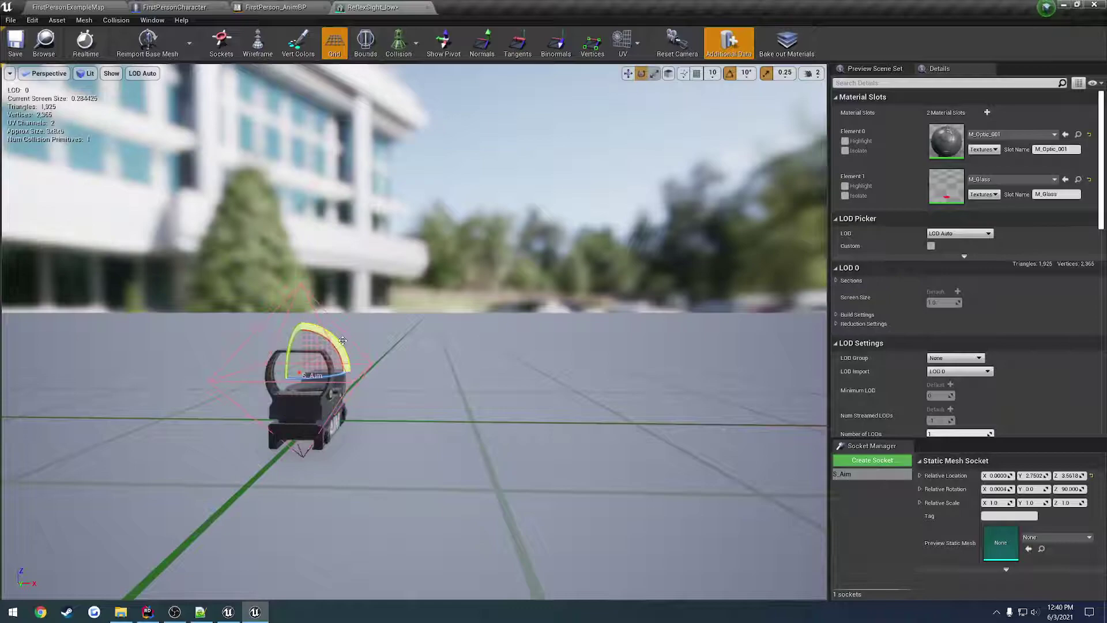
# Play-test FirstPersonExampleMap with the camera detached from the character, examining how the arms hold the rifle and sight, and end the session
pyautogui.click(68, 7)
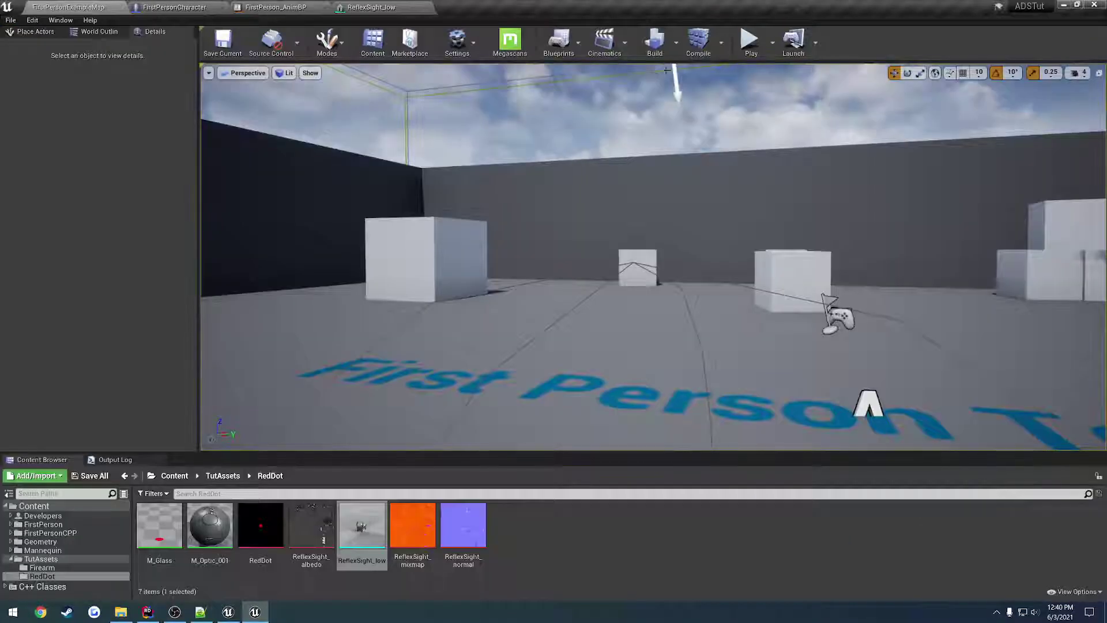
pyautogui.click(751, 40)
pyautogui.press('F8')
pyautogui.moveTo(724, 186); pyautogui.dragTo(1008, 242, button='right')
pyautogui.press('a')
pyautogui.moveTo(653, 257); pyautogui.dragTo(807, 270, button='right')
pyautogui.press('d')
pyautogui.press('a')
pyautogui.moveTo(577, 259); pyautogui.dragTo(847, 213, button='right')
pyautogui.press('w')
pyautogui.press('a')
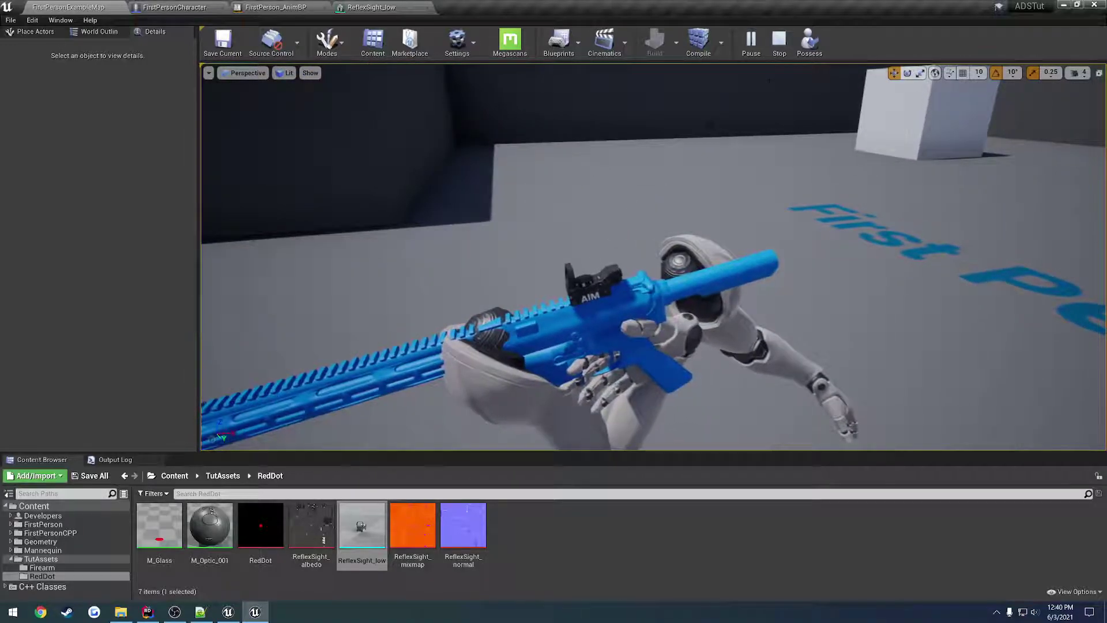
pyautogui.click(779, 46)
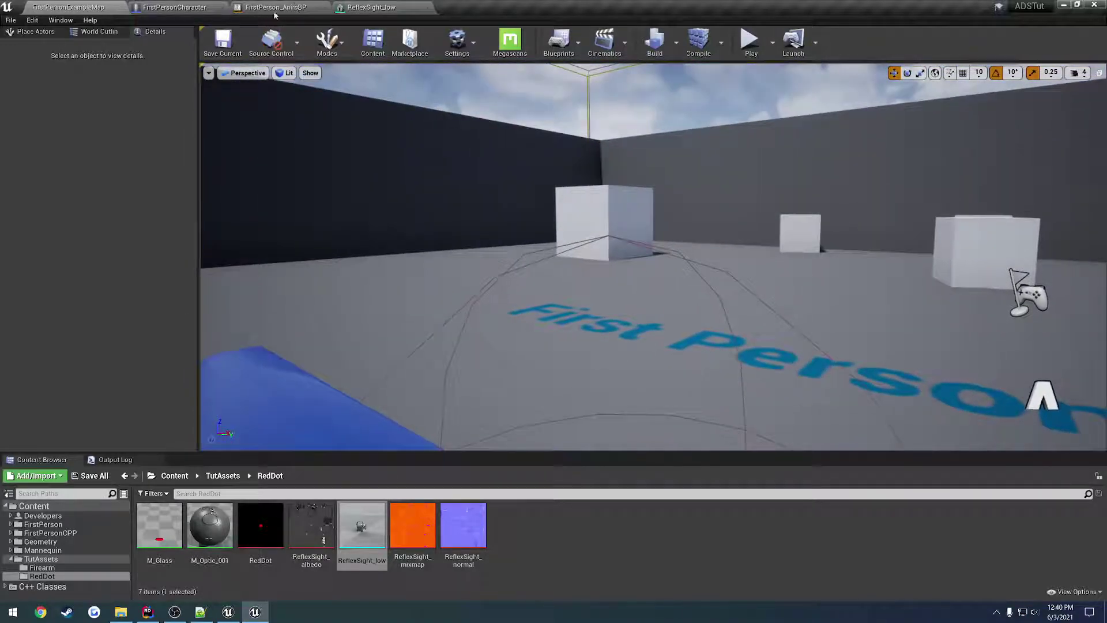
# Add FirstPerson_Idle to the AnimGraph, feed it through Local To Component into the first Transform (Modify) Bone node, and compile FirstPerson_AnimBP
pyautogui.click(274, 11)
pyautogui.moveTo(324, 168); pyautogui.dragTo(445, 191, button='right')
pyautogui.scroll(-2, 469, 164)
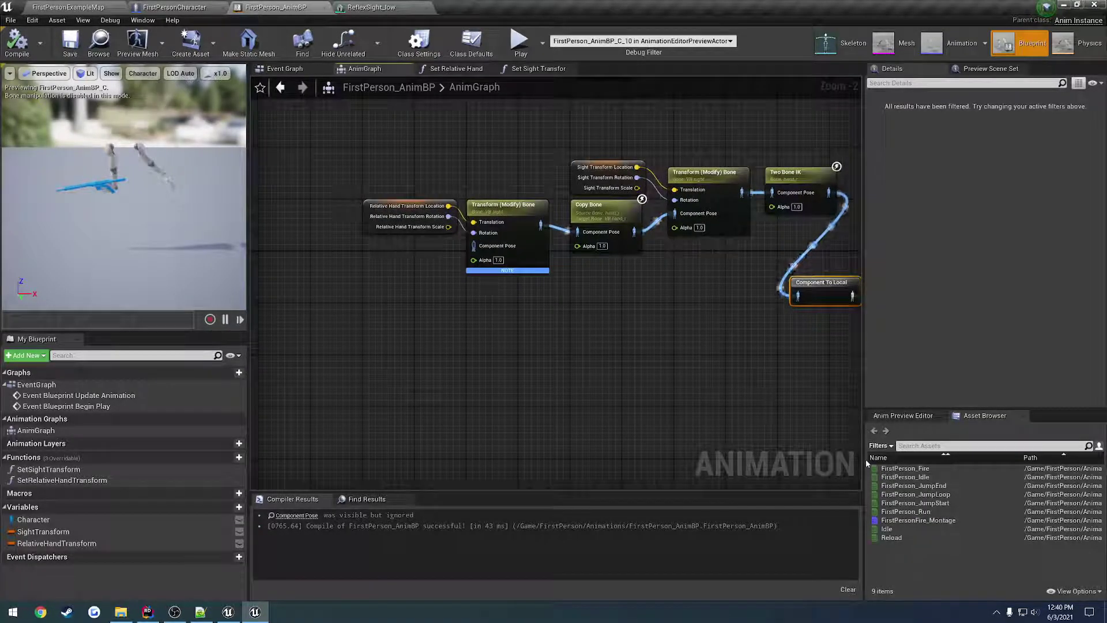
pyautogui.moveTo(904, 476); pyautogui.dragTo(306, 254)
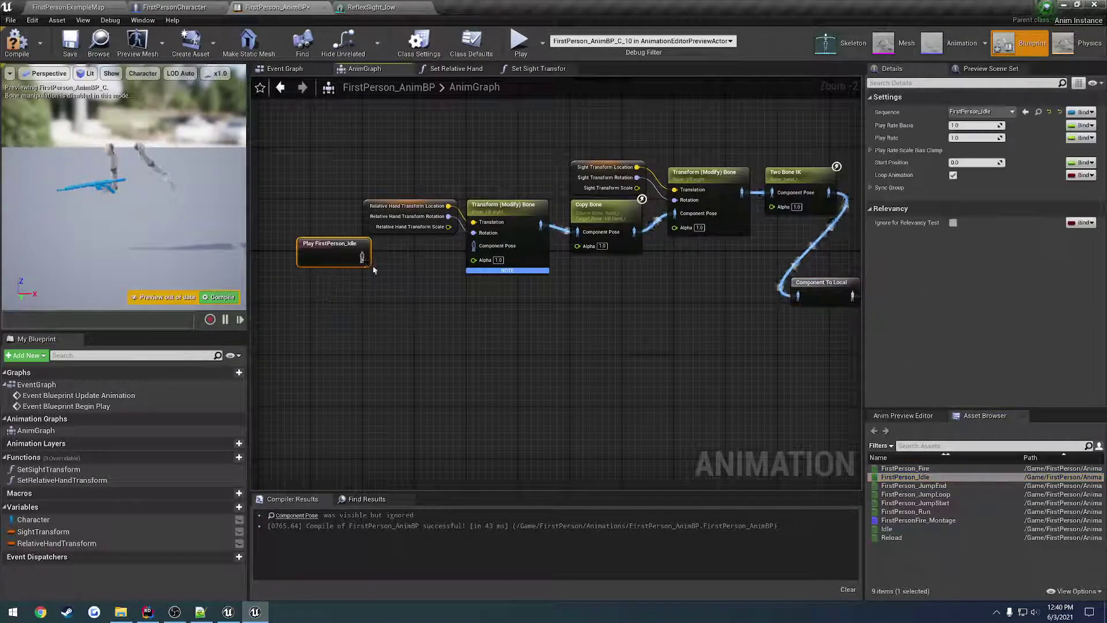
pyautogui.moveTo(479, 248); pyautogui.dragTo(480, 248)
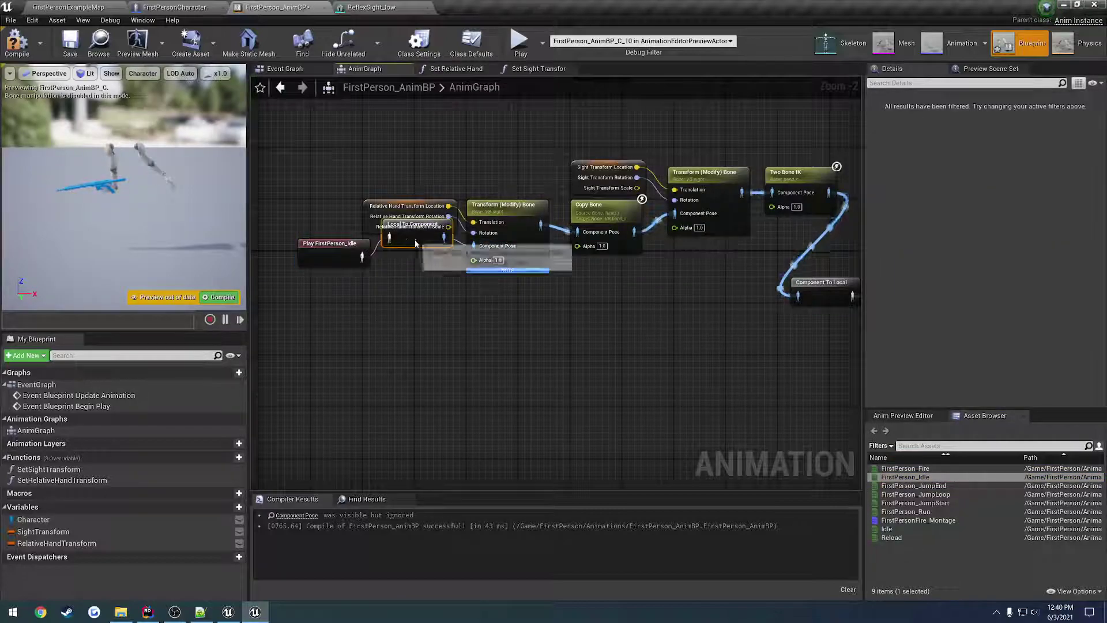
pyautogui.click(17, 43)
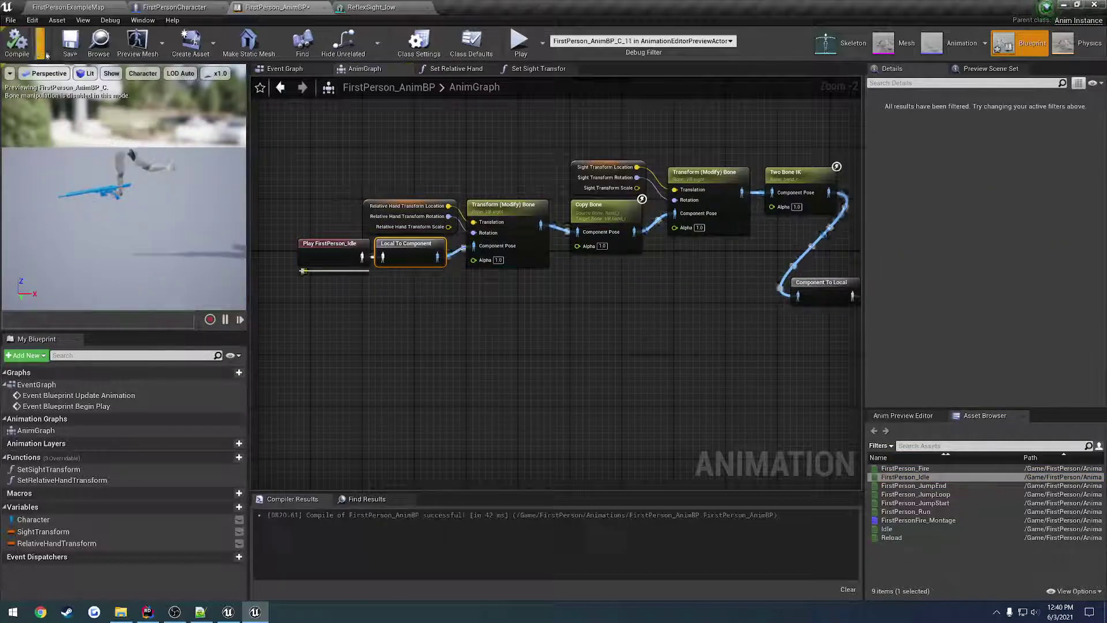
# Play-test FirstPersonExampleMap with the camera detached, examine the arms and rifle from several angles, and end the session
pyautogui.click(71, 8)
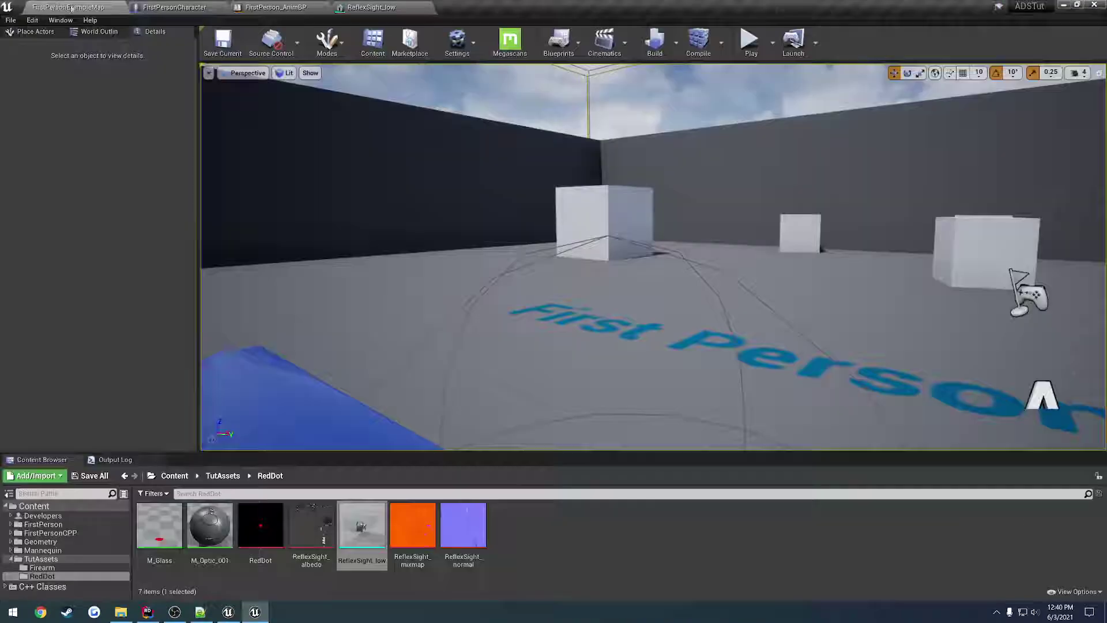
pyautogui.click(750, 47)
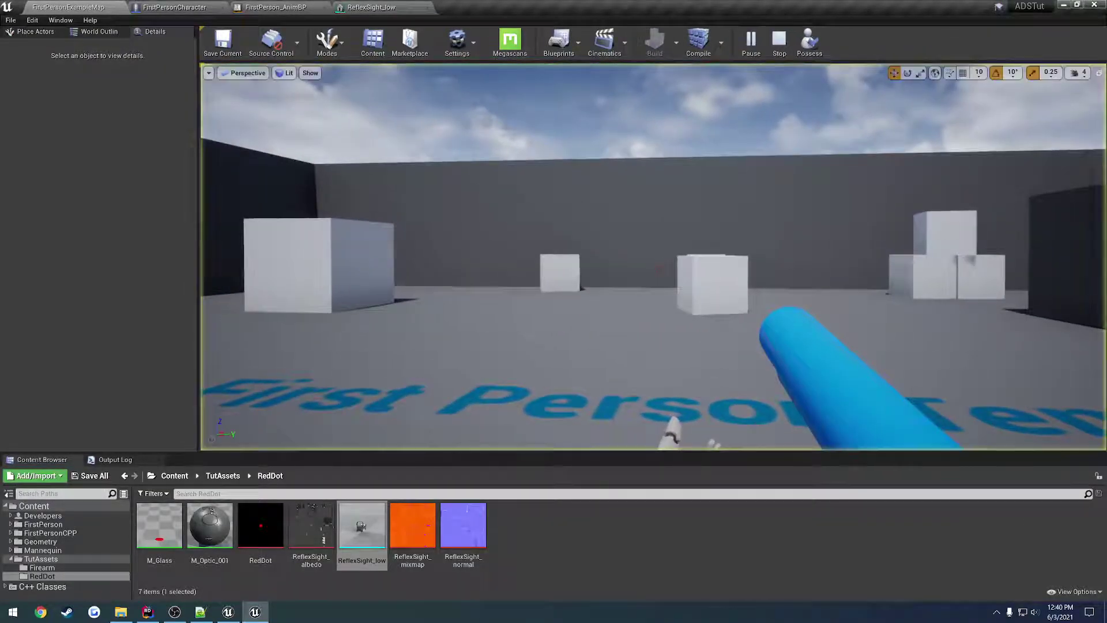
pyautogui.moveTo(653, 256); pyautogui.dragTo(728, 240, button='right')
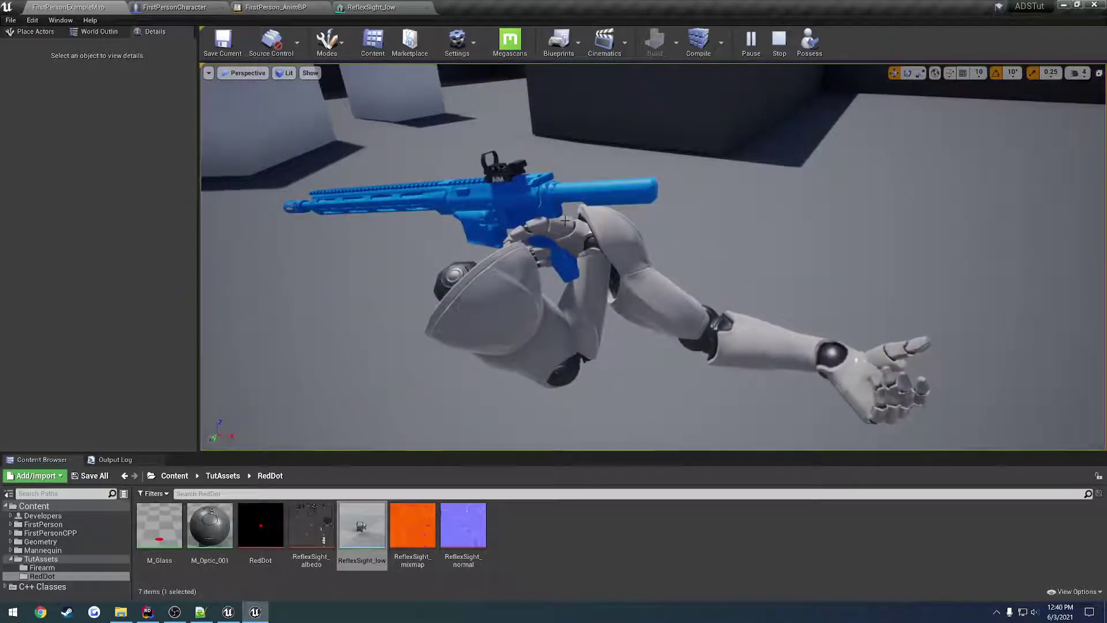
pyautogui.moveTo(551, 222); pyautogui.dragTo(605, 164, button='right')
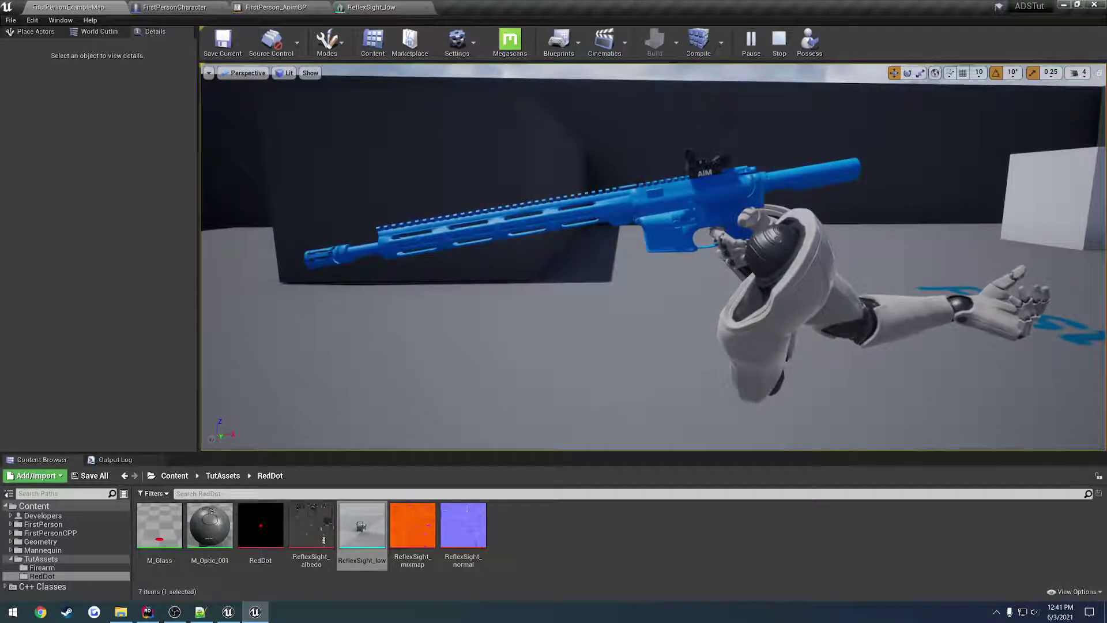
pyautogui.click(778, 40)
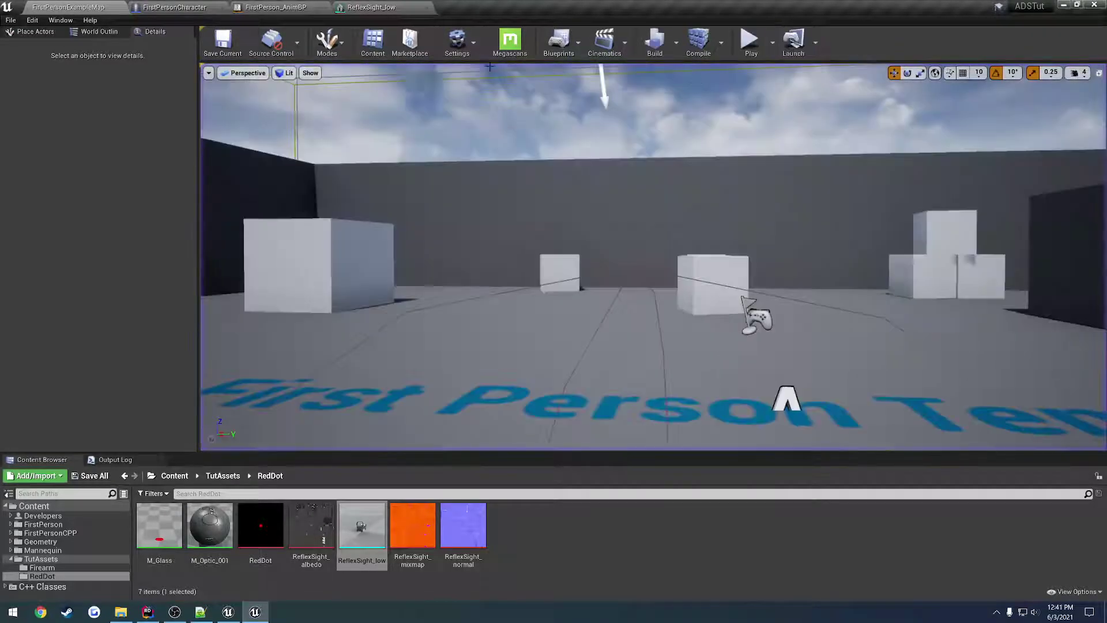
# Review the Transform (Modify) Bone and Copy Bone nodes in the AnimGraph, enable Copy Rotation on Copy Bone, and save FirstPerson_AnimBP
pyautogui.click(276, 7)
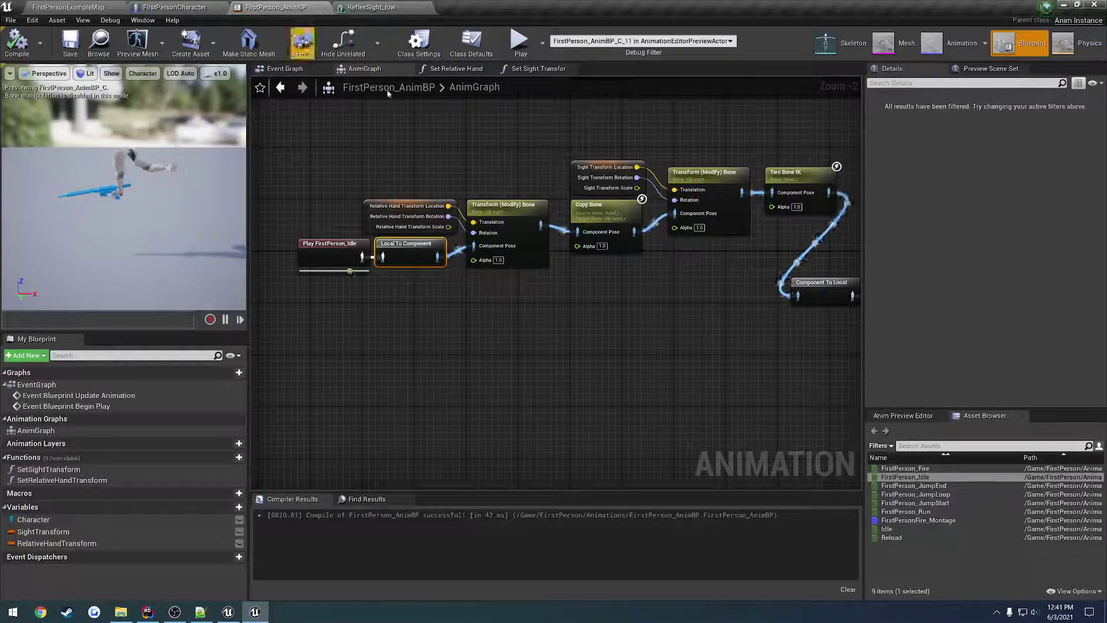
pyautogui.moveTo(663, 296); pyautogui.dragTo(549, 294, button='right')
pyautogui.moveTo(668, 308); pyautogui.dragTo(706, 296, button='right')
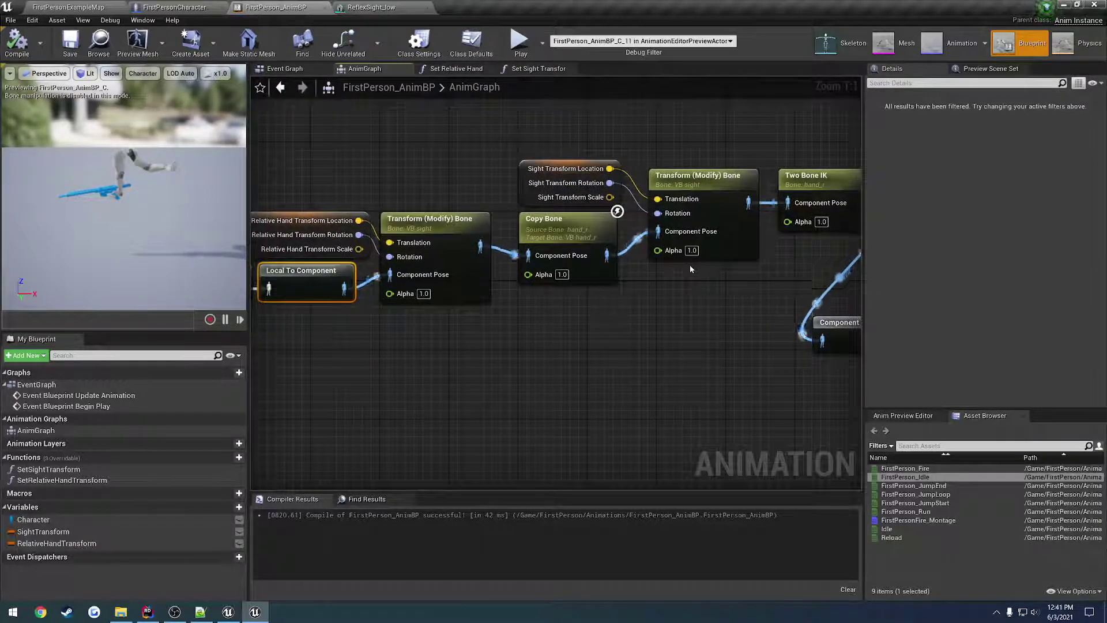
pyautogui.click(685, 247)
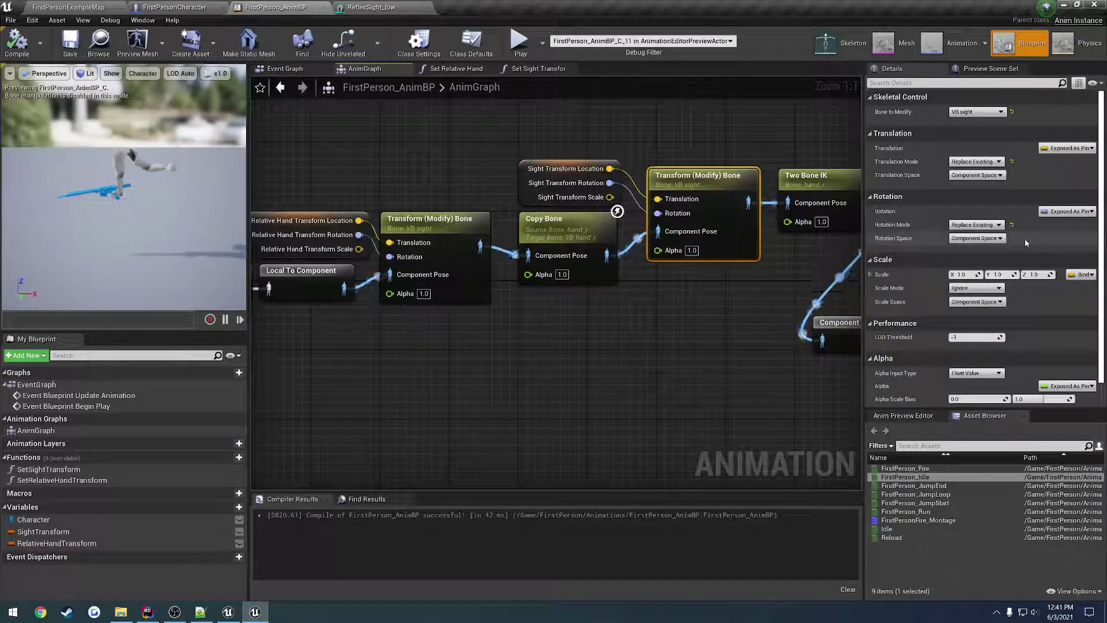
pyautogui.moveTo(805, 251); pyautogui.dragTo(689, 251, button='right')
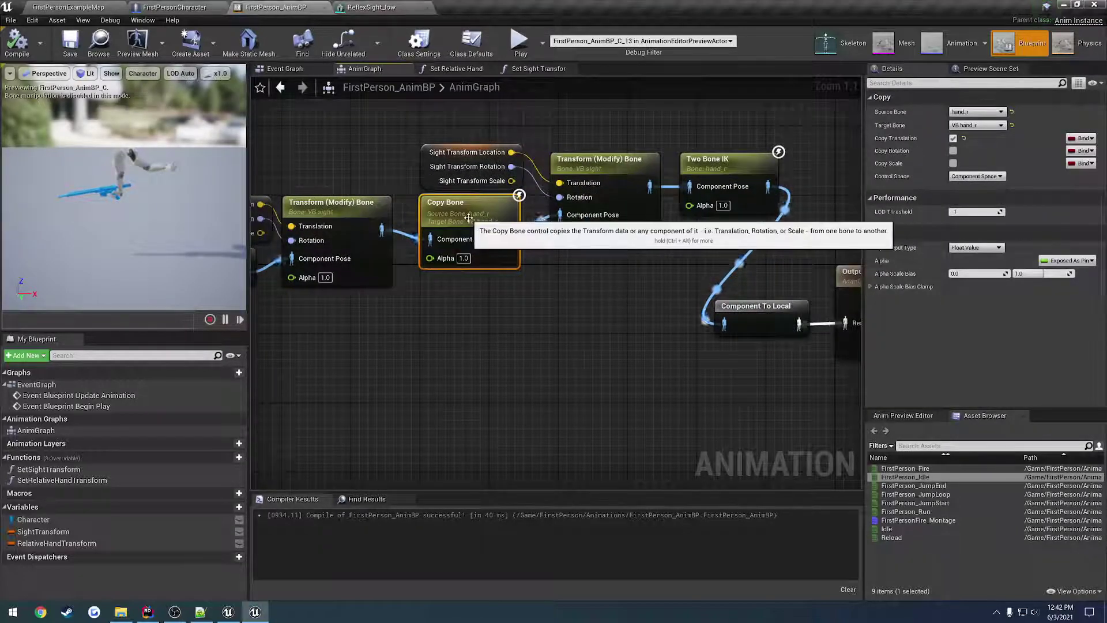
pyautogui.moveTo(444, 232); pyautogui.dragTo(402, 226, button='right')
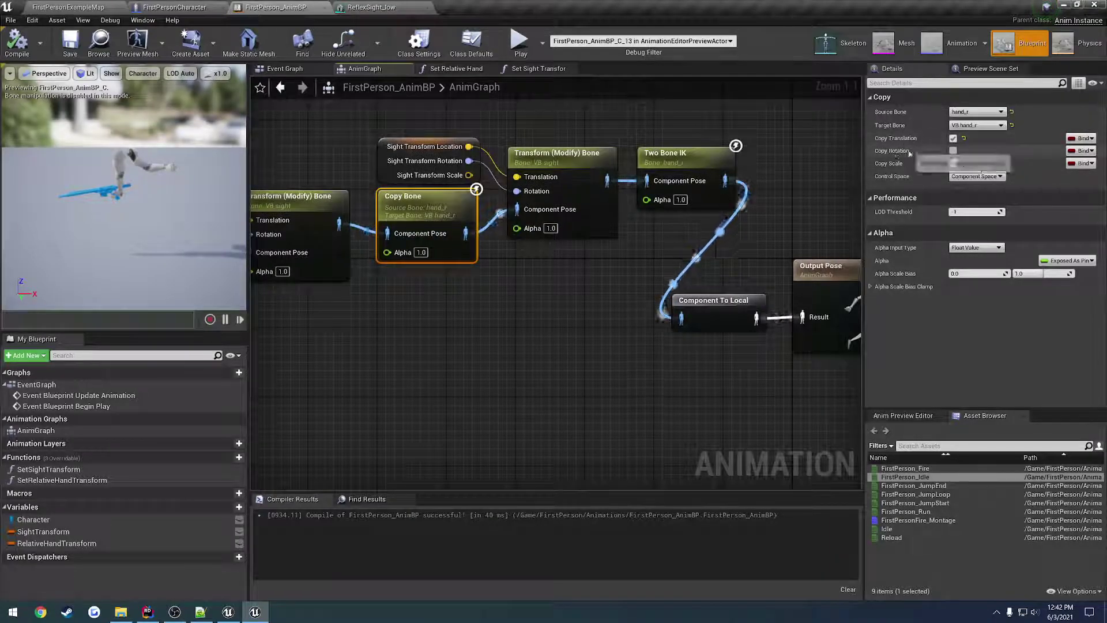
pyautogui.click(953, 151)
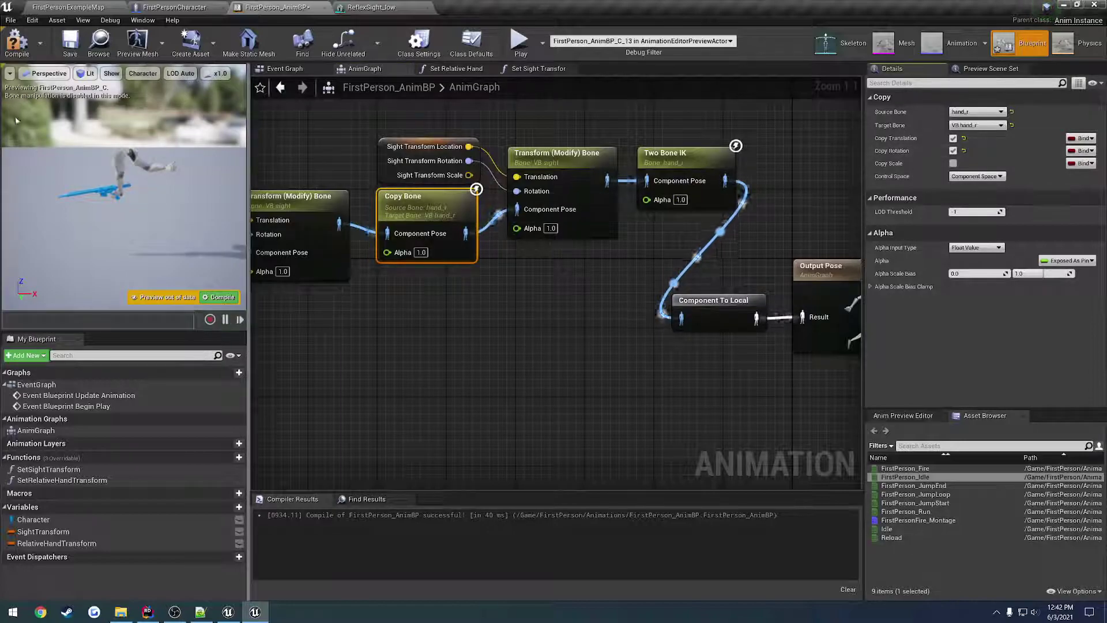
pyautogui.click(70, 42)
# Play-test FirstPersonExampleMap in first person, check how the red dot sight lines up with the view, and end the session
pyautogui.click(68, 7)
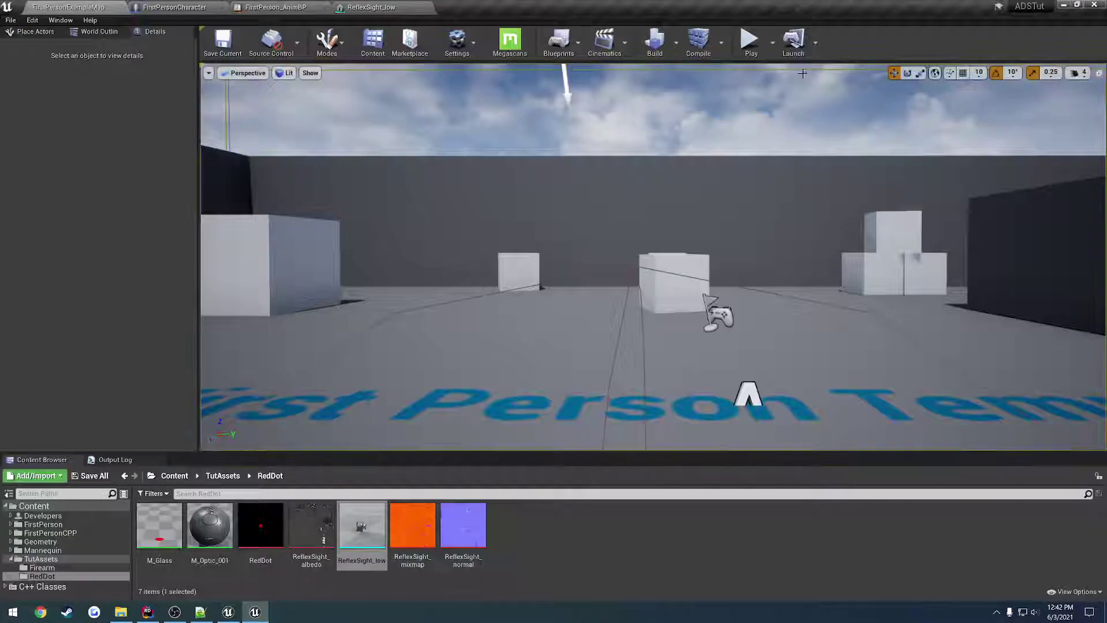
pyautogui.click(749, 47)
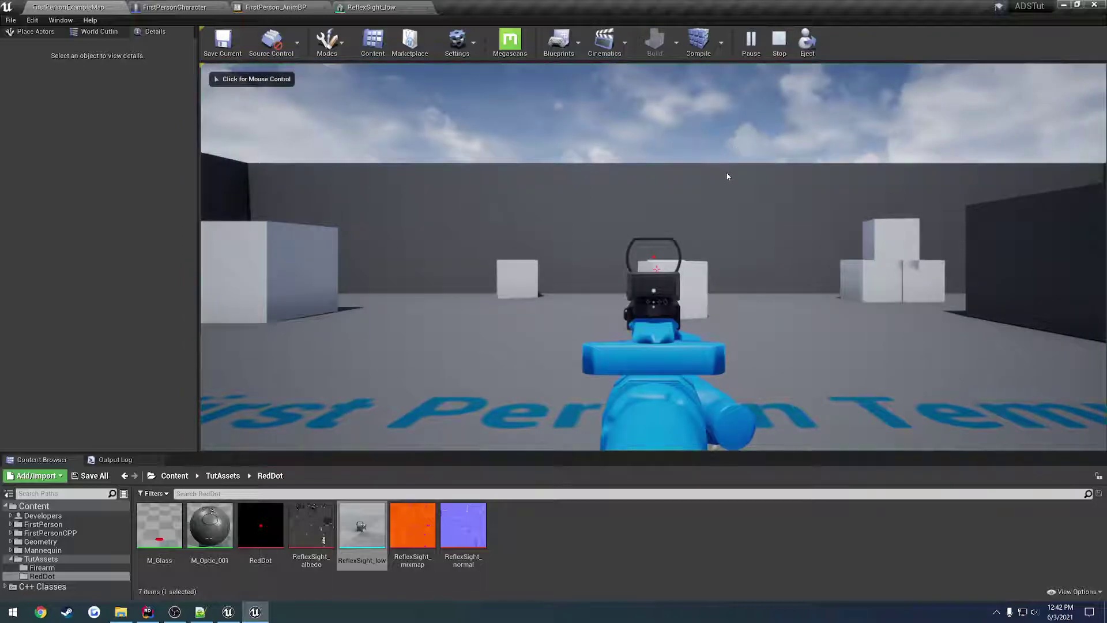
pyautogui.click(688, 255)
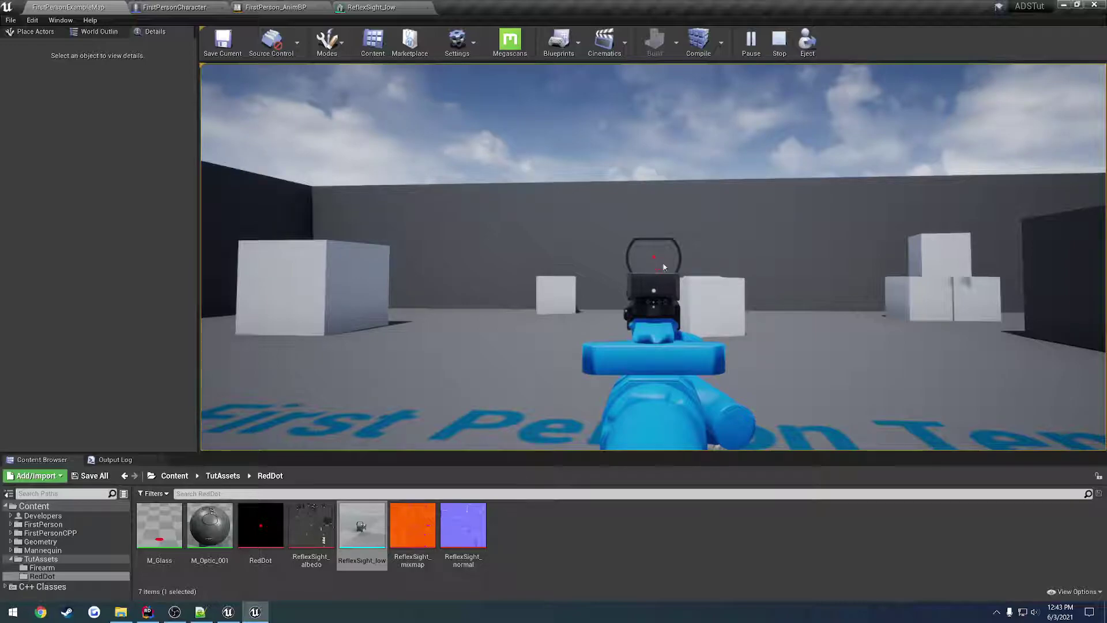
pyautogui.click(779, 41)
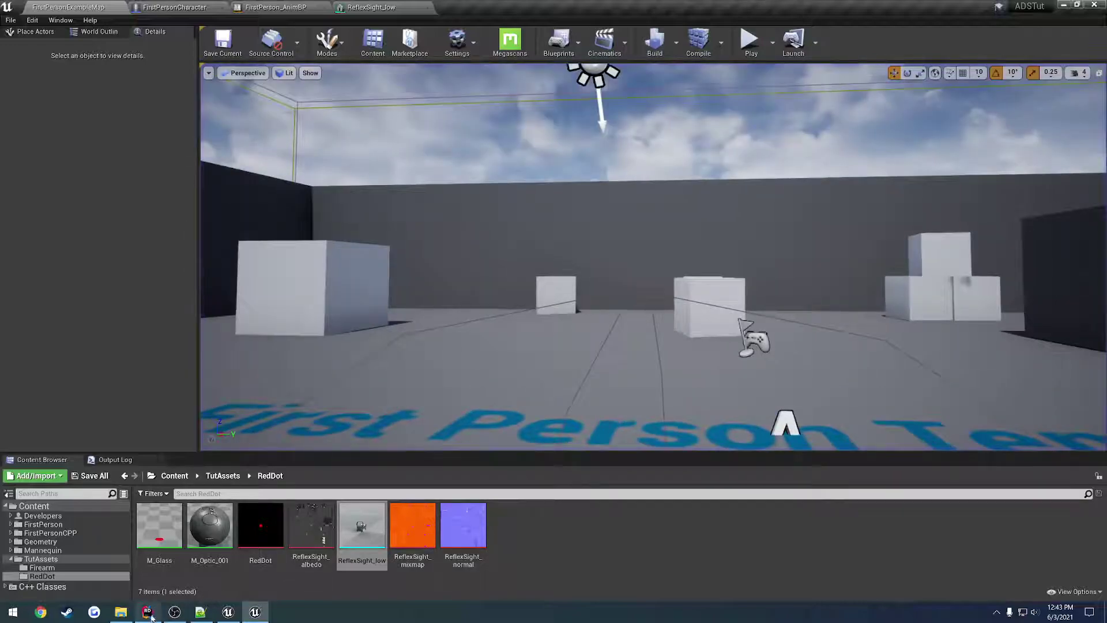
# Switch to Rider and comment out the HUDClass assignment in the ADSTutGameMode.cpp constructor
pyautogui.click(150, 614)
pyautogui.click(1087, 403)
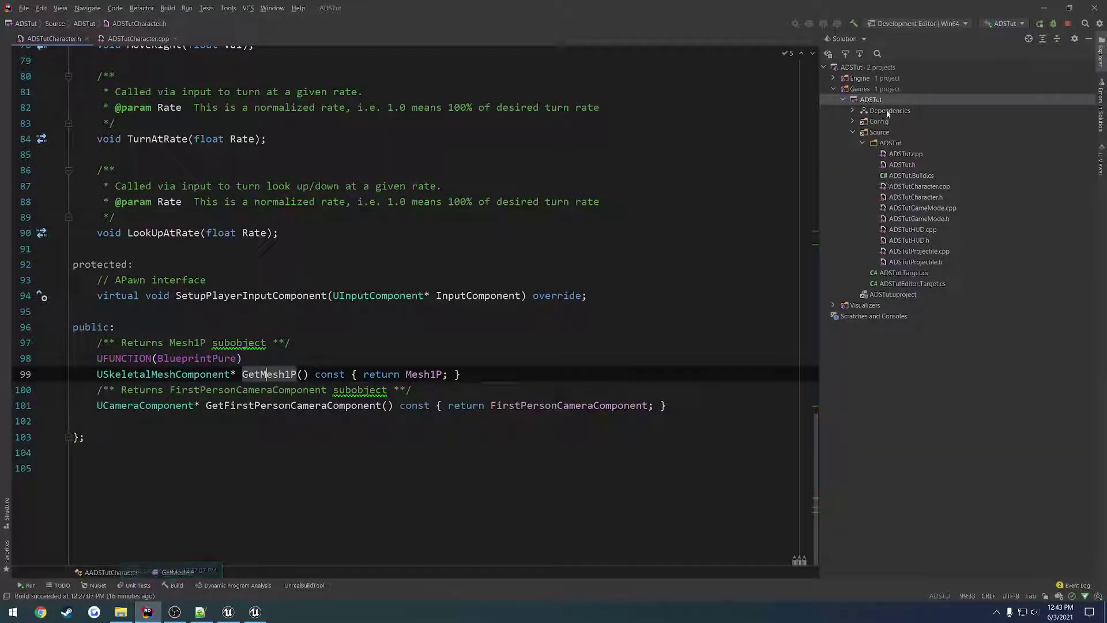
pyautogui.doubleClick(920, 208)
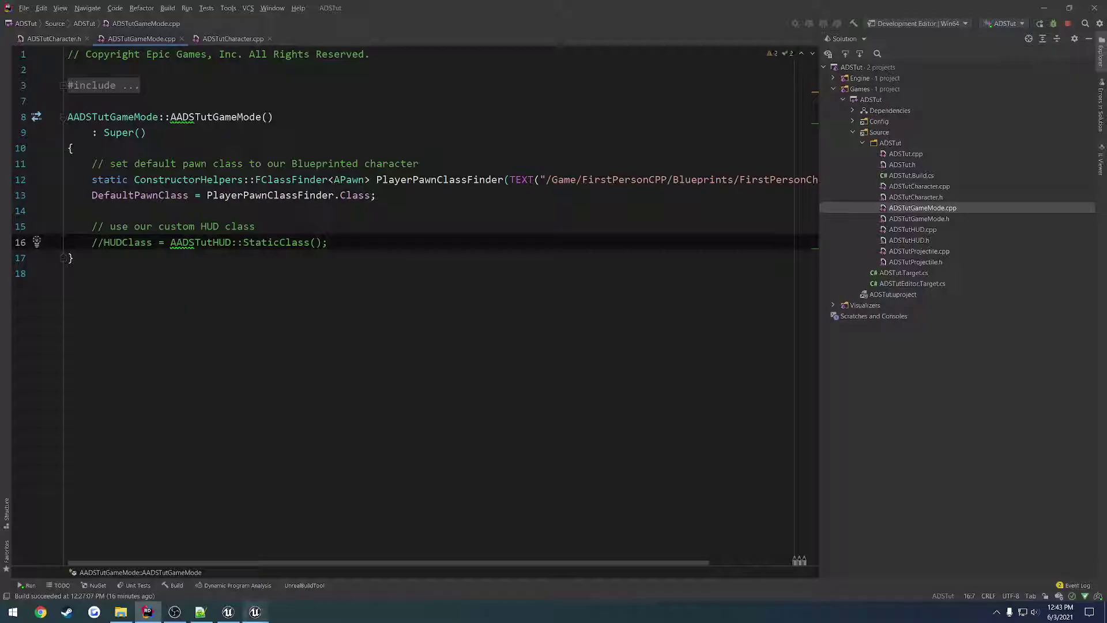
# Return to Unreal Editor, recompile the code with Live Coding, and briefly play-test the level to check the HUD crosshair
pyautogui.click(255, 612)
pyautogui.hotkey('ctrl', 'alt', 'F11')
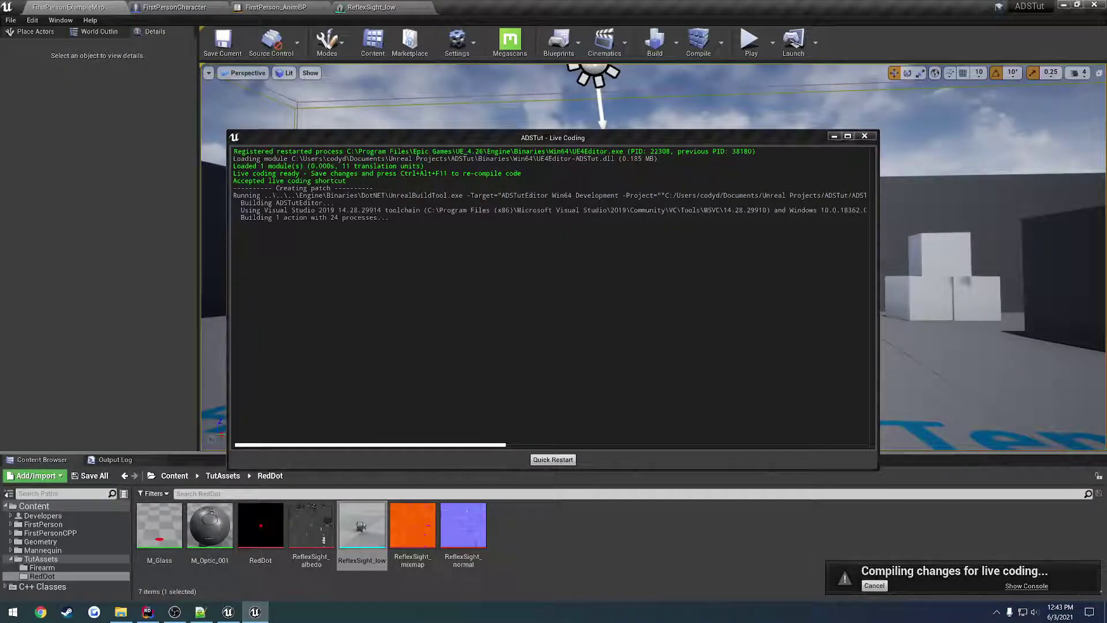
pyautogui.click(864, 137)
pyautogui.click(749, 40)
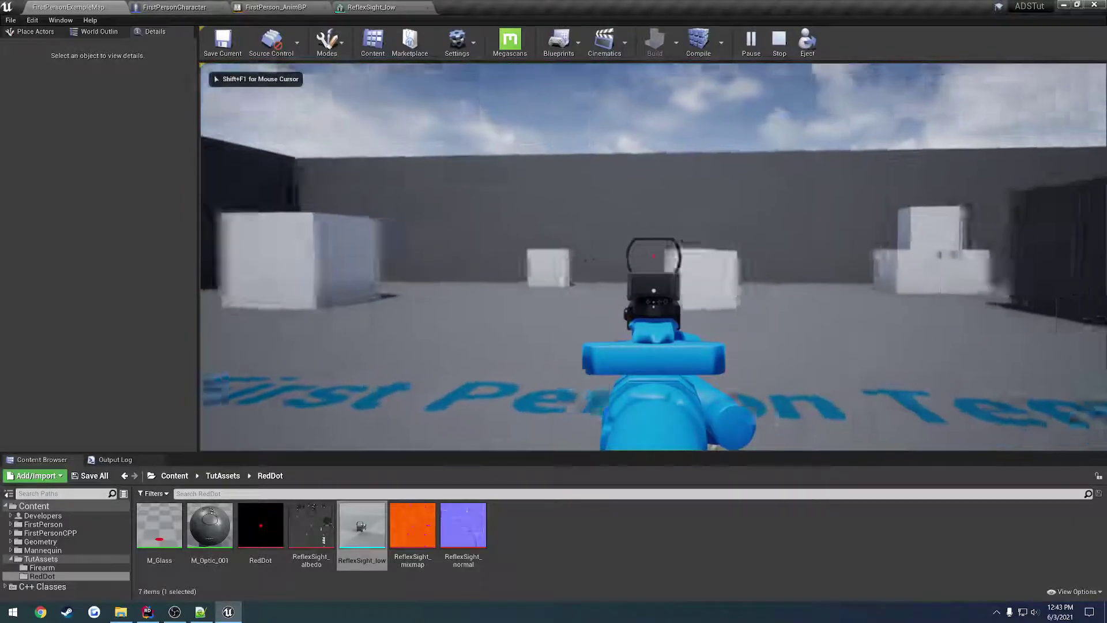
pyautogui.press('Escape')
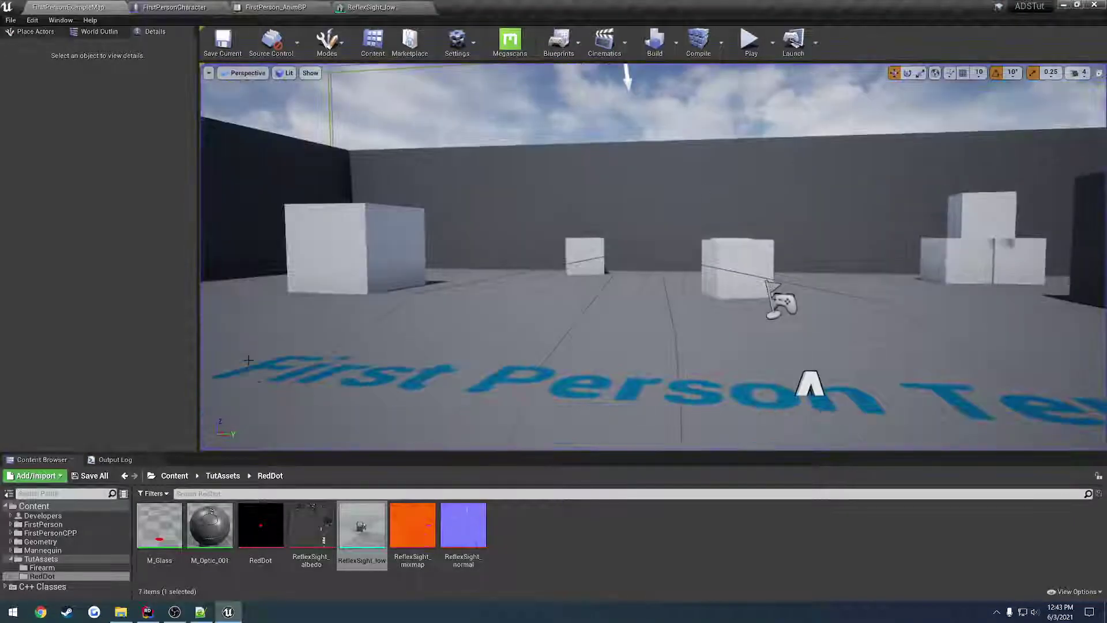
# Create a Widget Blueprint named W_Crosshair in the TutAssets folder
pyautogui.doubleClick(40, 558)
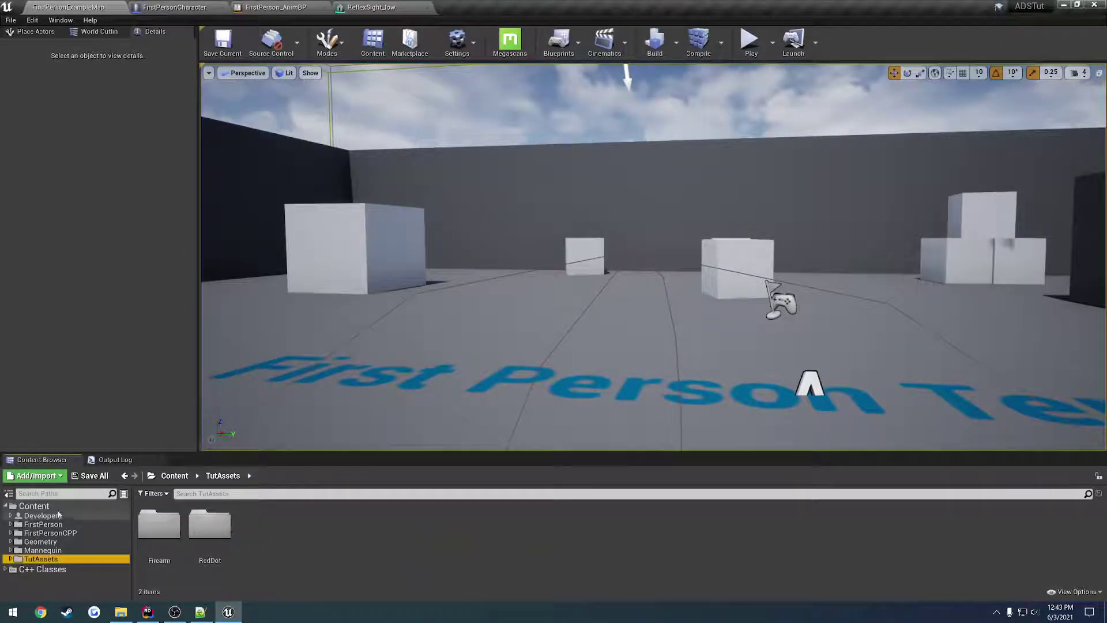
pyautogui.rightClick(350, 537)
pyautogui.moveTo(442, 535)
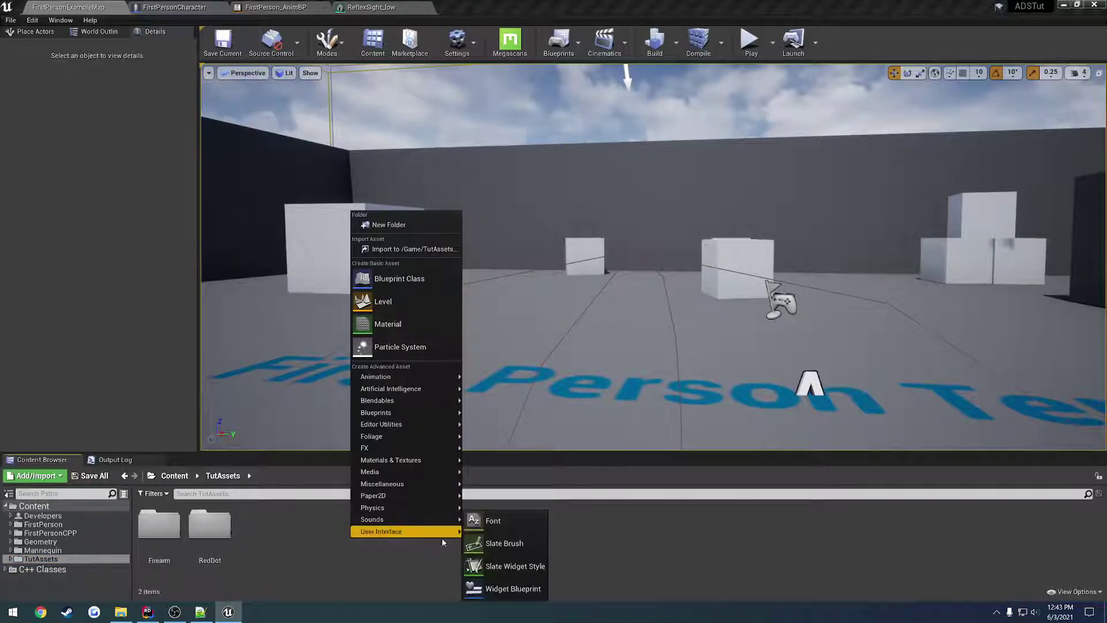
pyautogui.click(509, 588)
pyautogui.write('W_Crosshair')
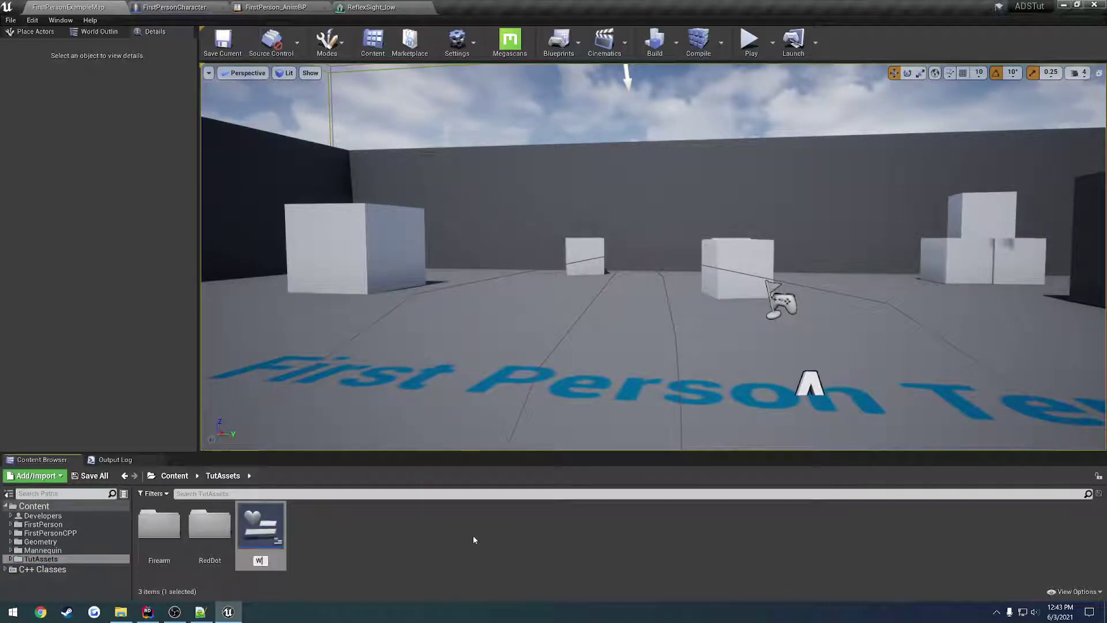
pyautogui.press('Return')
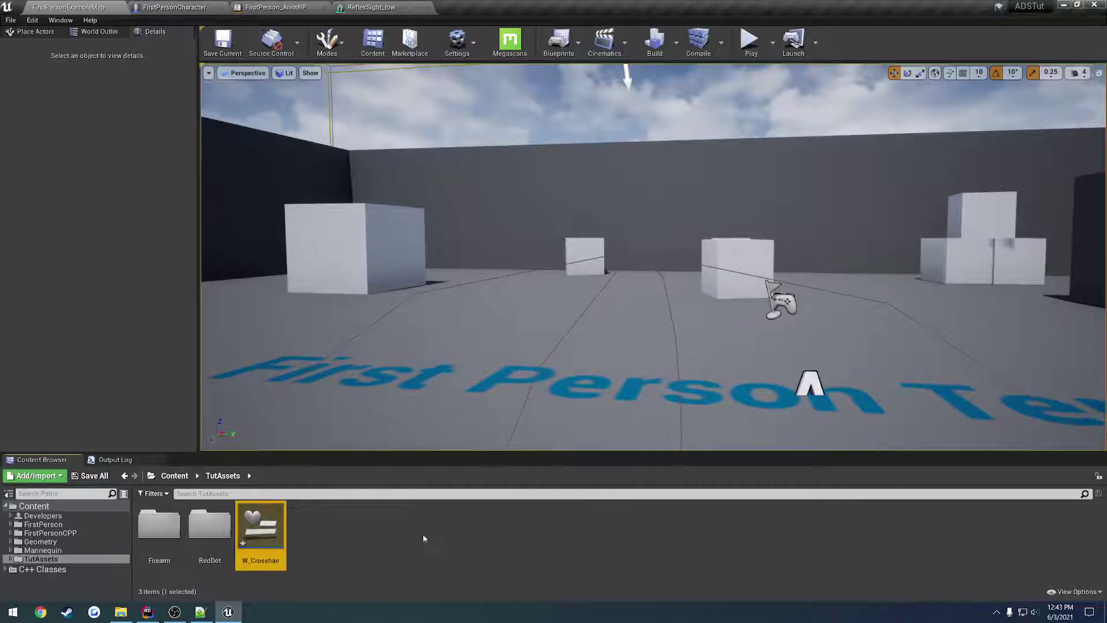
# Open W_Crosshair, add an Image to its Canvas Panel, and anchor the image to the canvas centre
pyautogui.doubleClick(265, 515)
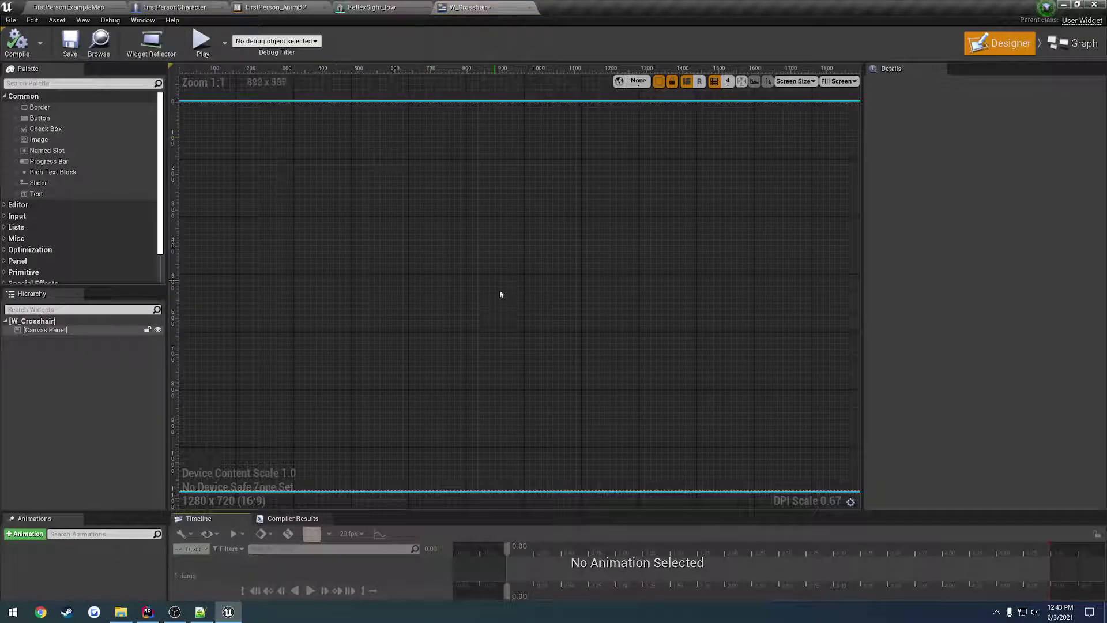
pyautogui.scroll(-2, 500, 291)
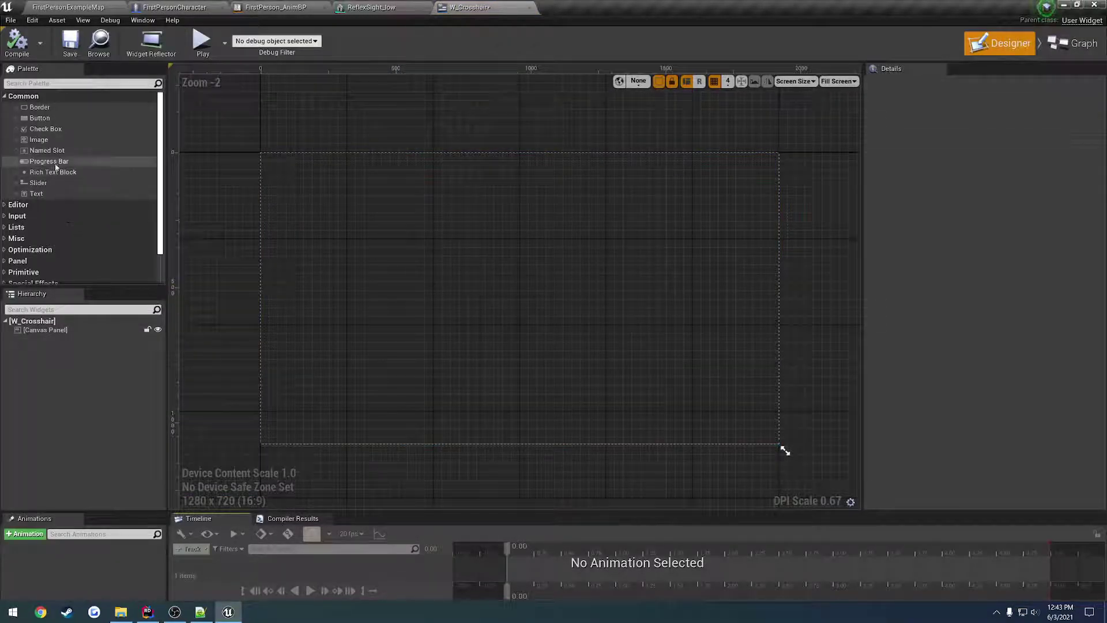
pyautogui.moveTo(38, 139); pyautogui.dragTo(440, 237)
pyautogui.click(977, 132)
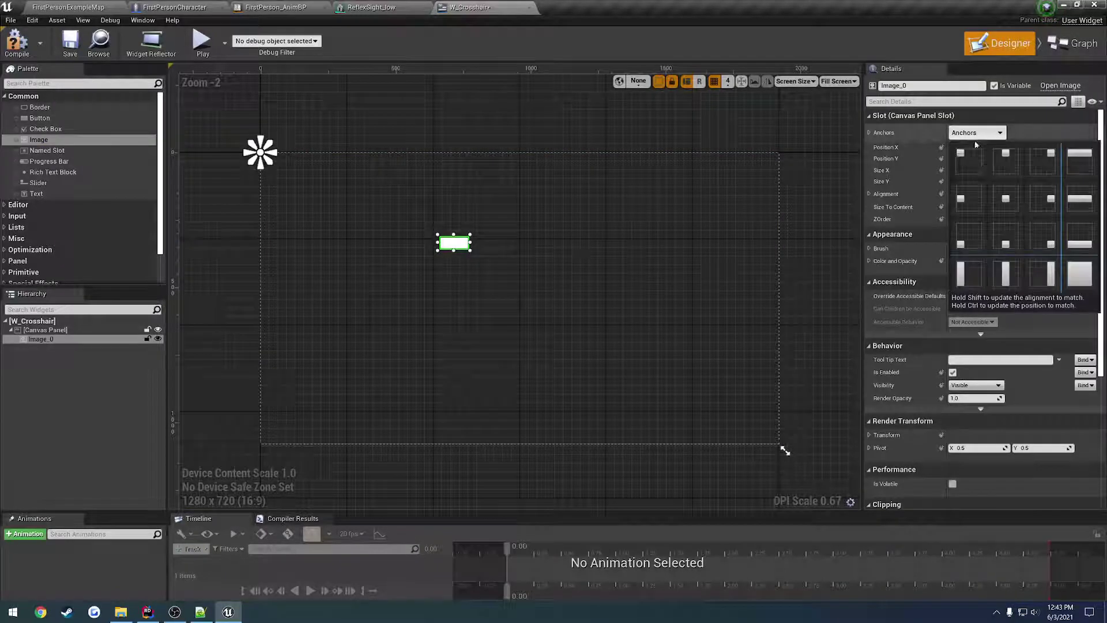
pyautogui.click(1007, 201)
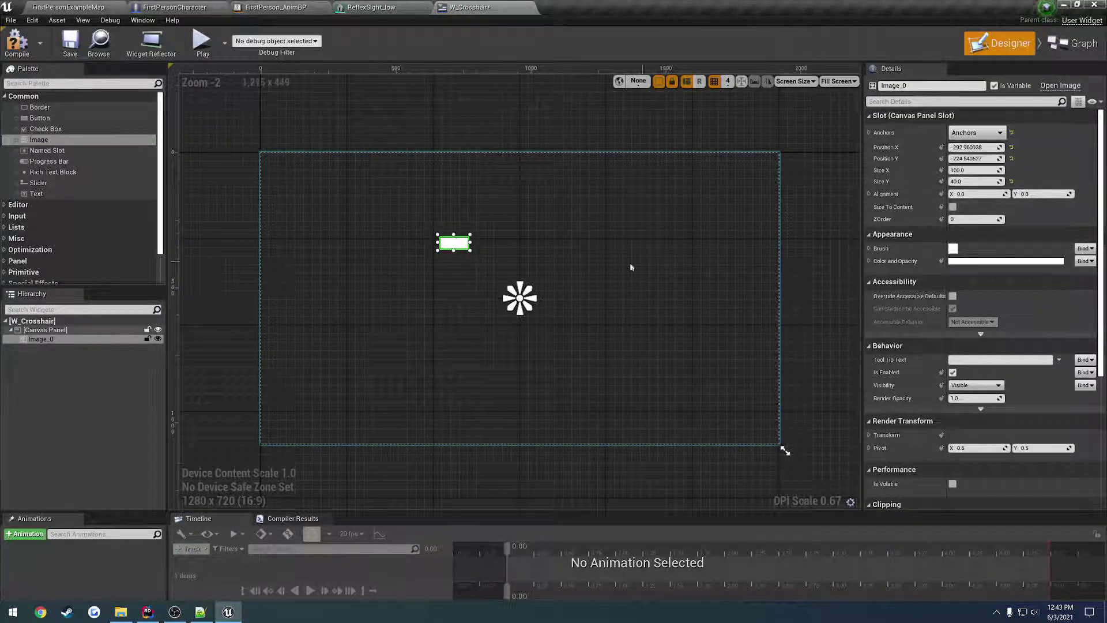
# Reset the image's position to 0, 0, set its size to 70 by 4, and set its X alignment to 0.5
pyautogui.click(1010, 147)
pyautogui.click(1010, 158)
pyautogui.scroll(5, 601, 340)
pyautogui.moveTo(514, 276); pyautogui.dragTo(553, 290, button='right')
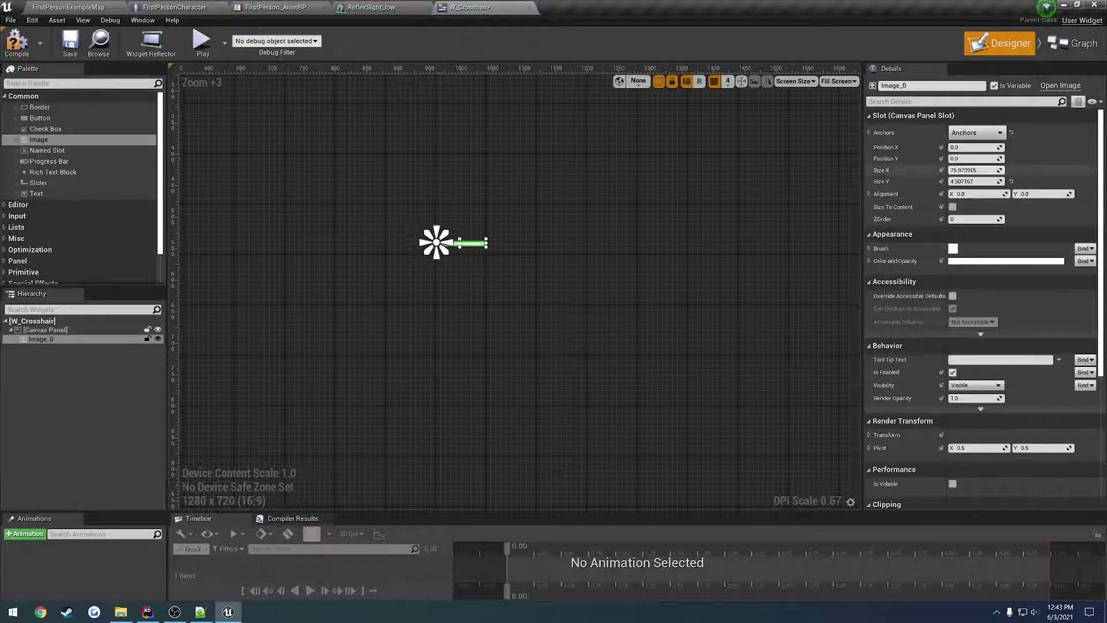
pyautogui.click(976, 170)
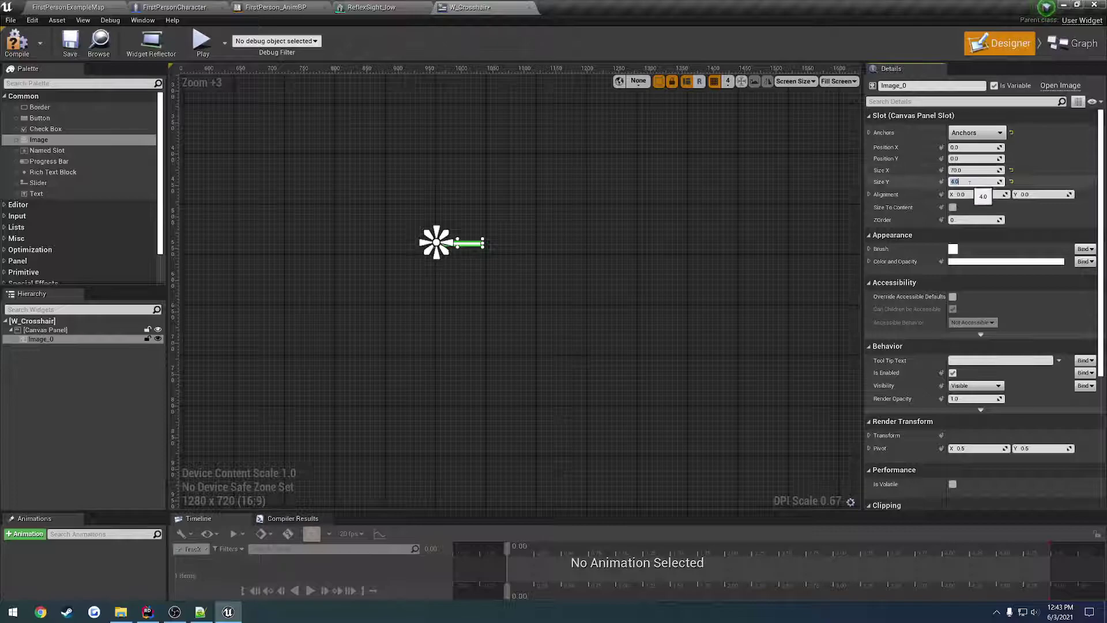
pyautogui.click(971, 193)
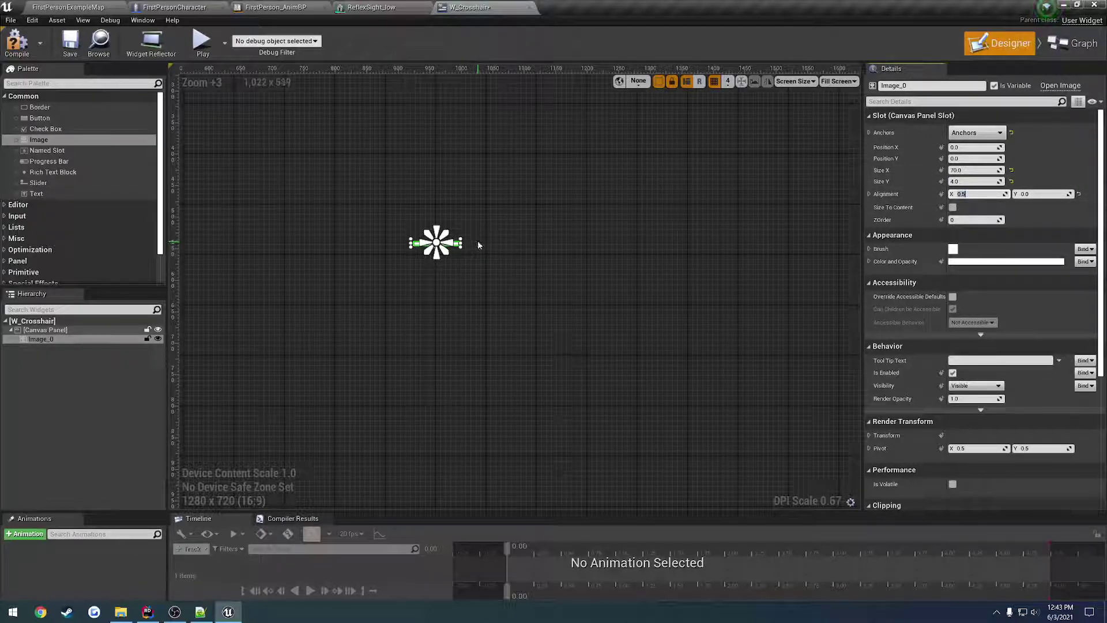
# Duplicate the crosshair's horizontal image inside the Canvas Panel
pyautogui.click(476, 245)
pyautogui.click(56, 340)
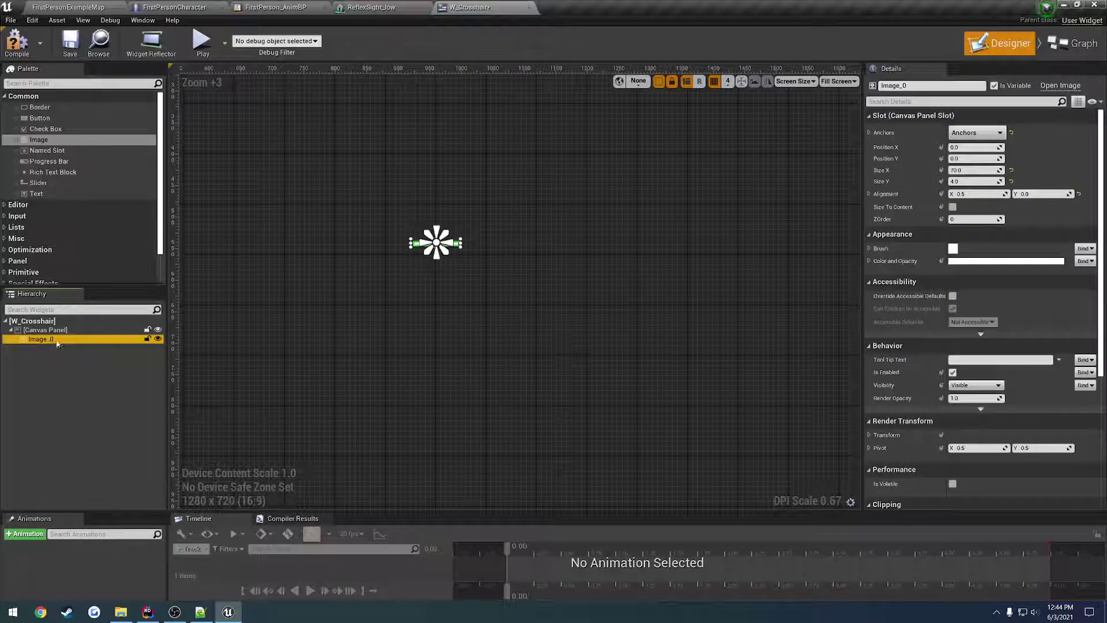
pyautogui.hotkey('ctrl', 'c')
pyautogui.click(65, 347)
pyautogui.click(57, 330)
pyautogui.hotkey('ctrl', 'v')
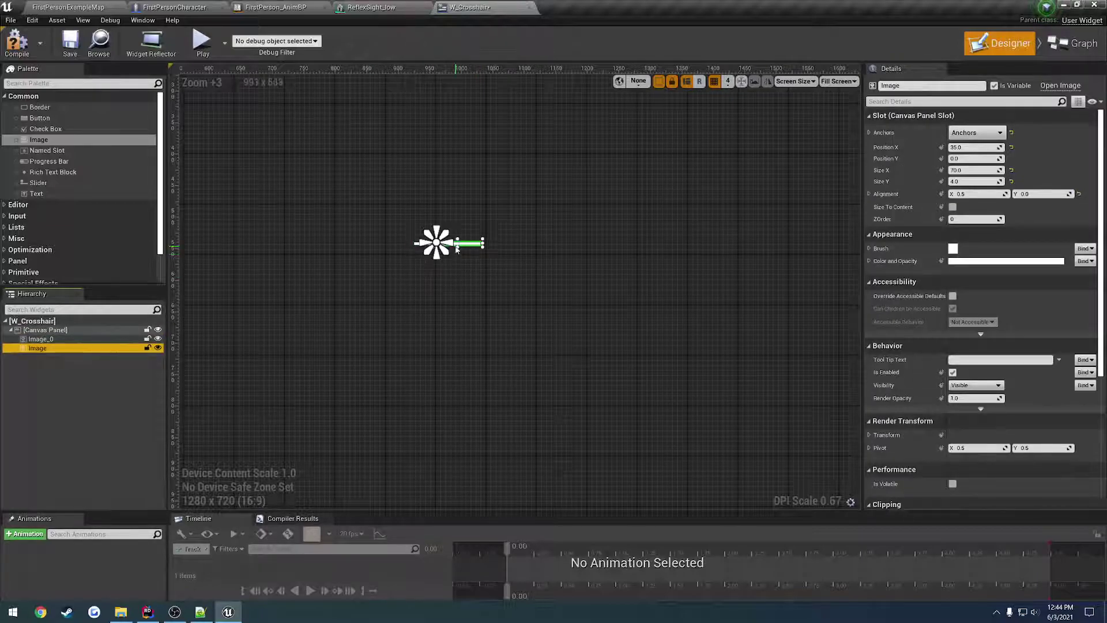
# Set the duplicated image's size to 4 by 70, reset its X position to 0, and set its Y alignment to 0.5
pyautogui.click(971, 171)
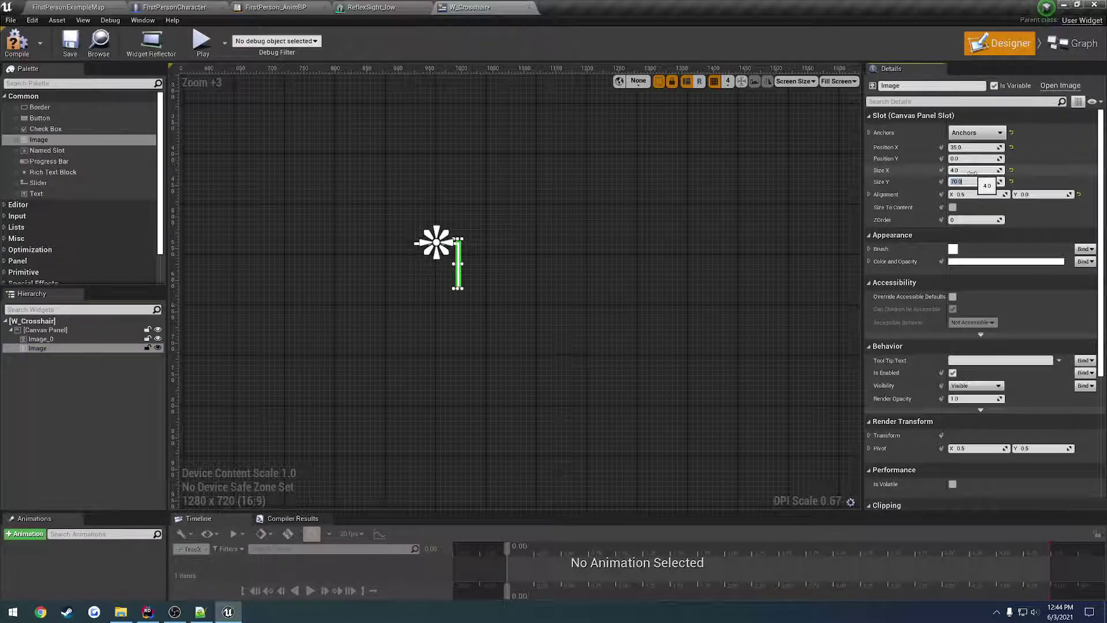
pyautogui.click(1010, 147)
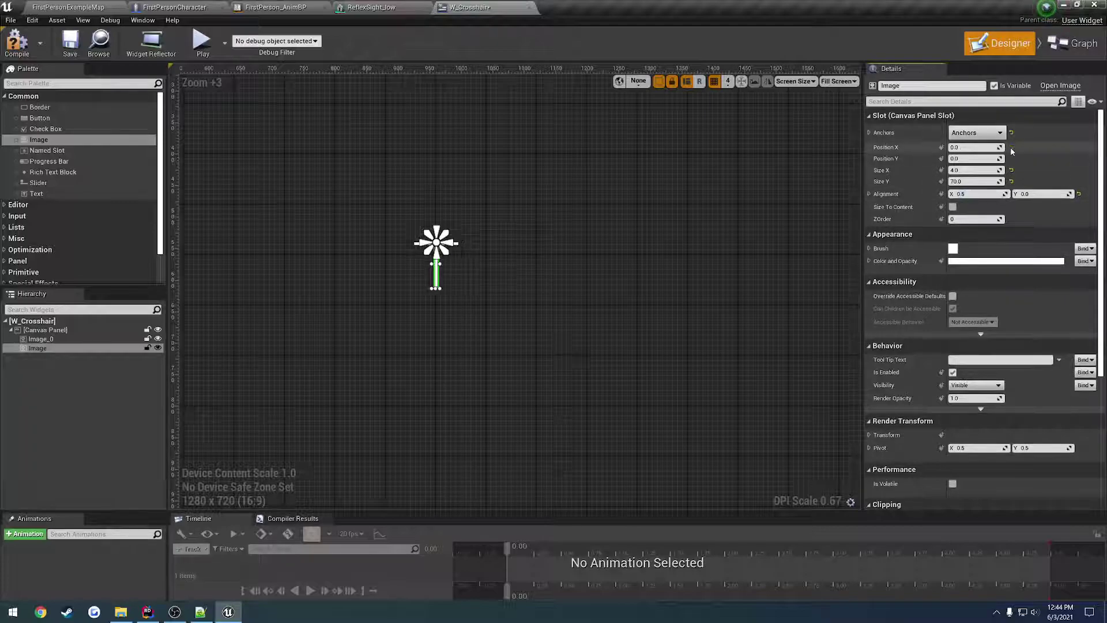
pyautogui.click(1036, 194)
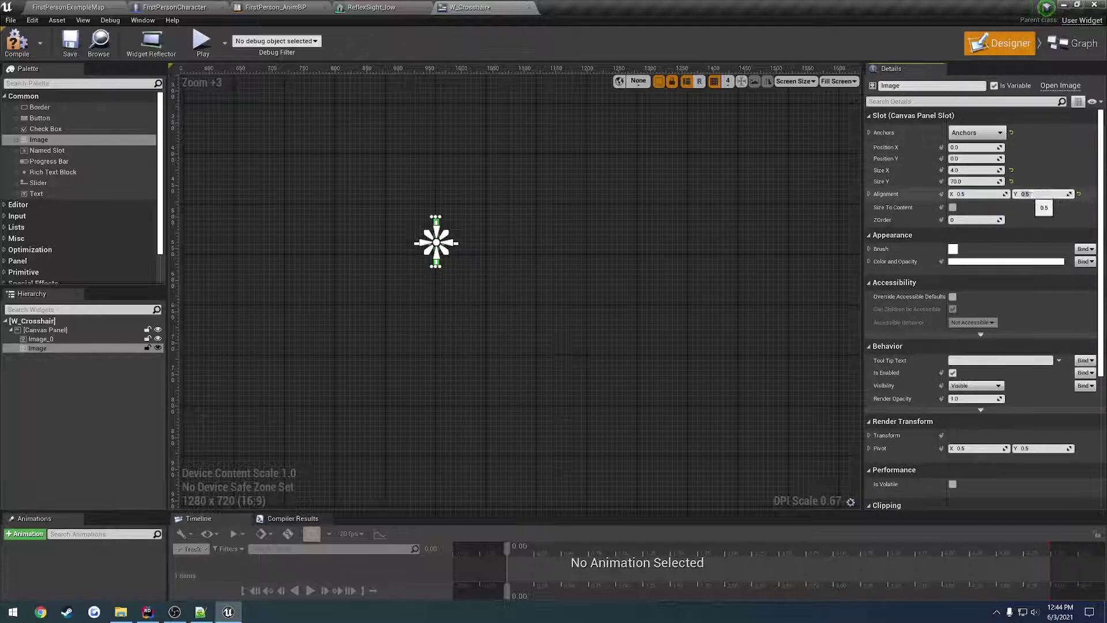
pyautogui.click(323, 210)
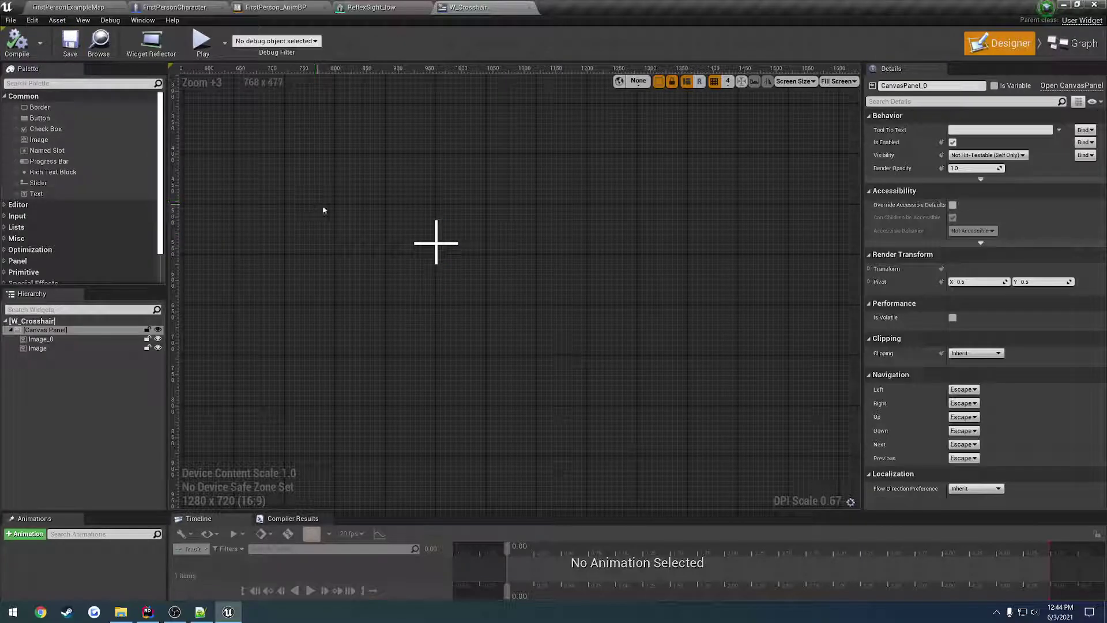
# Set the Color and Opacity of both crosshair images to red
pyautogui.click(444, 245)
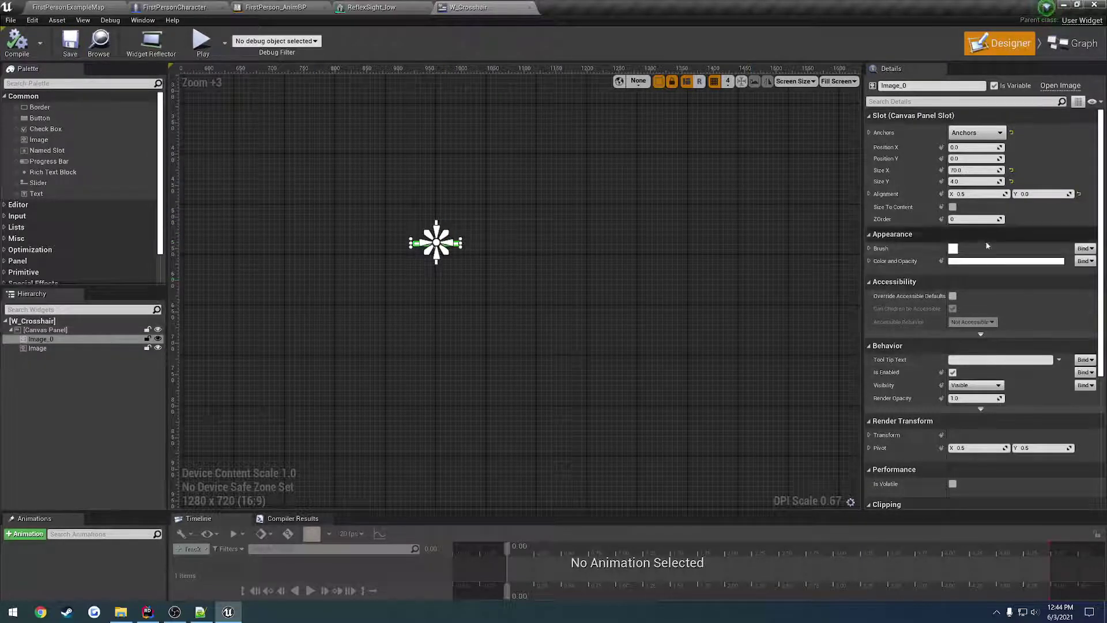
pyautogui.click(1006, 261)
pyautogui.moveTo(848, 339); pyautogui.dragTo(862, 352)
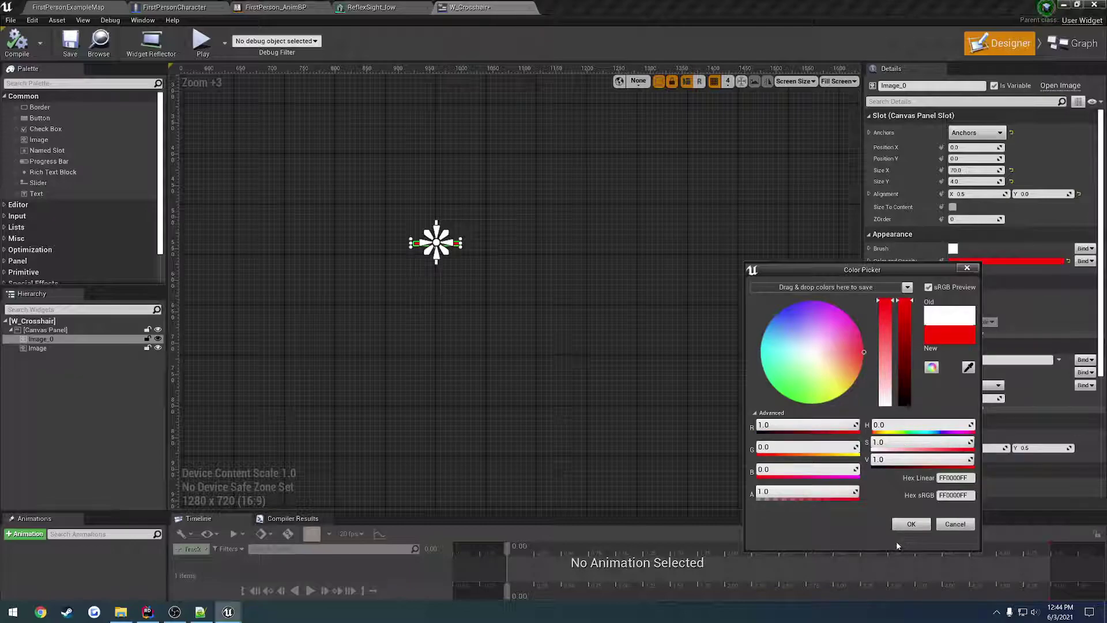
pyautogui.click(911, 524)
pyautogui.click(436, 267)
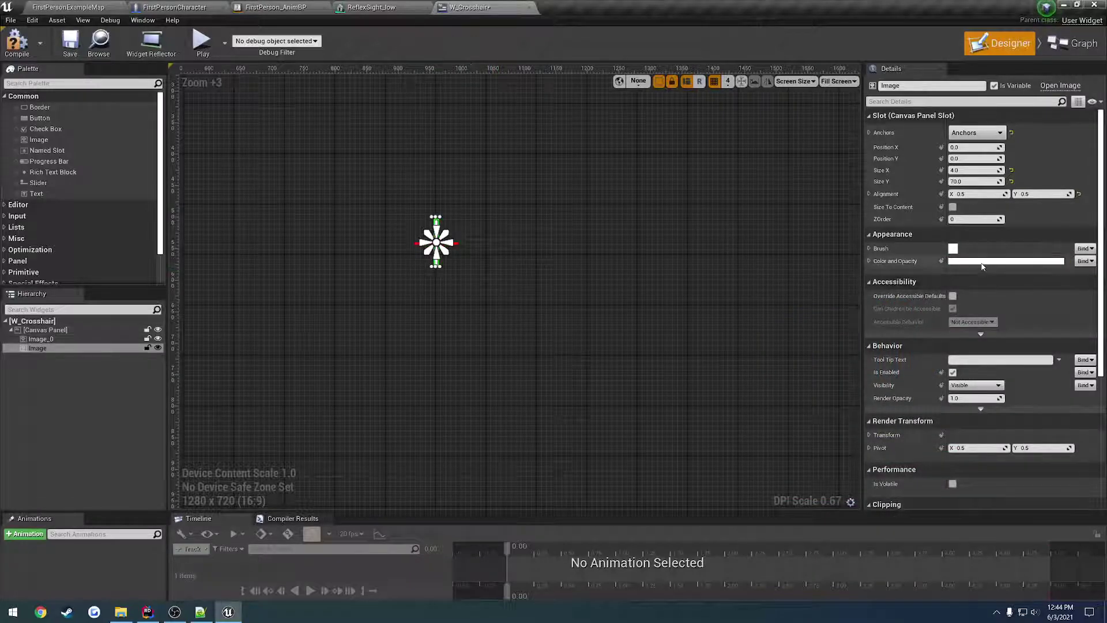
pyautogui.click(1006, 261)
pyautogui.click(910, 525)
pyautogui.scroll(-5, 462, 335)
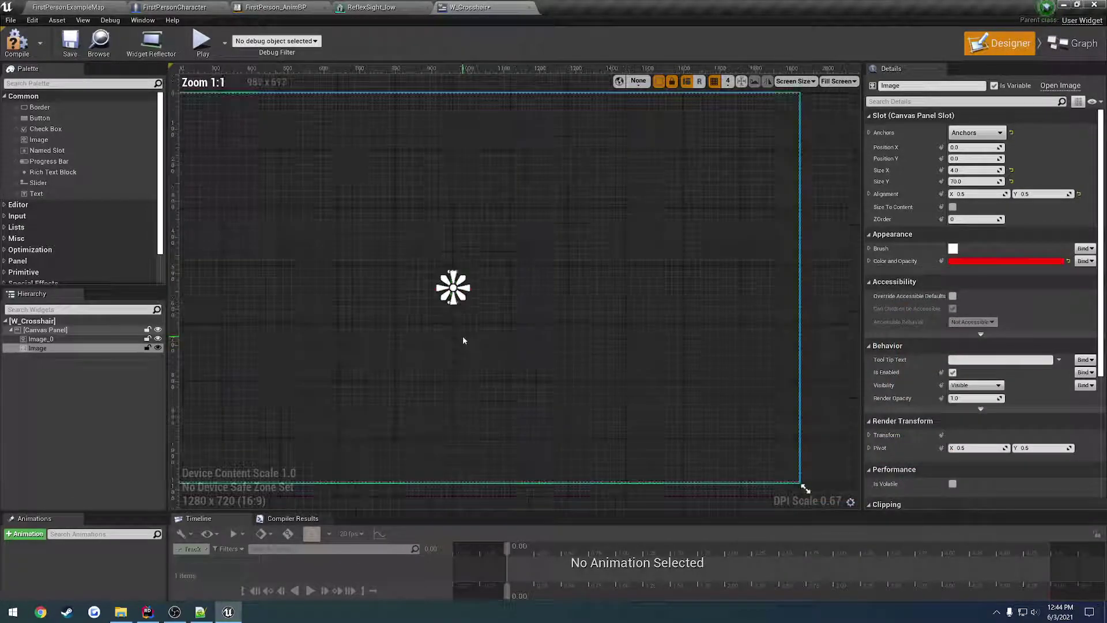
# Compile W_Crosshair and briefly play-test the FirstPersonExampleMap level
pyautogui.click(516, 361)
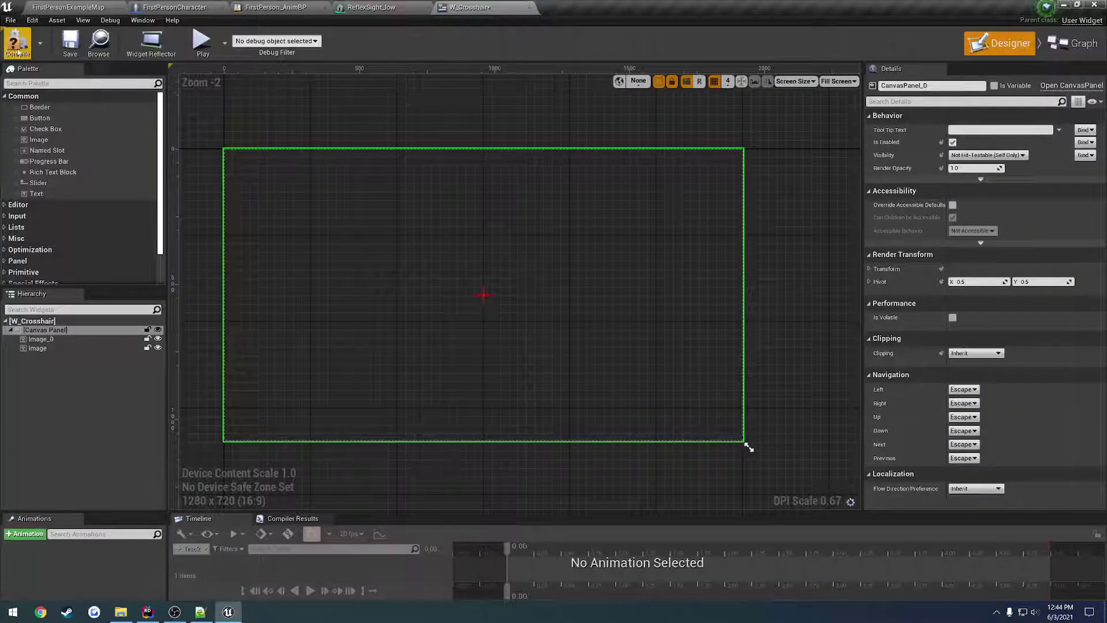
pyautogui.click(68, 7)
pyautogui.click(750, 40)
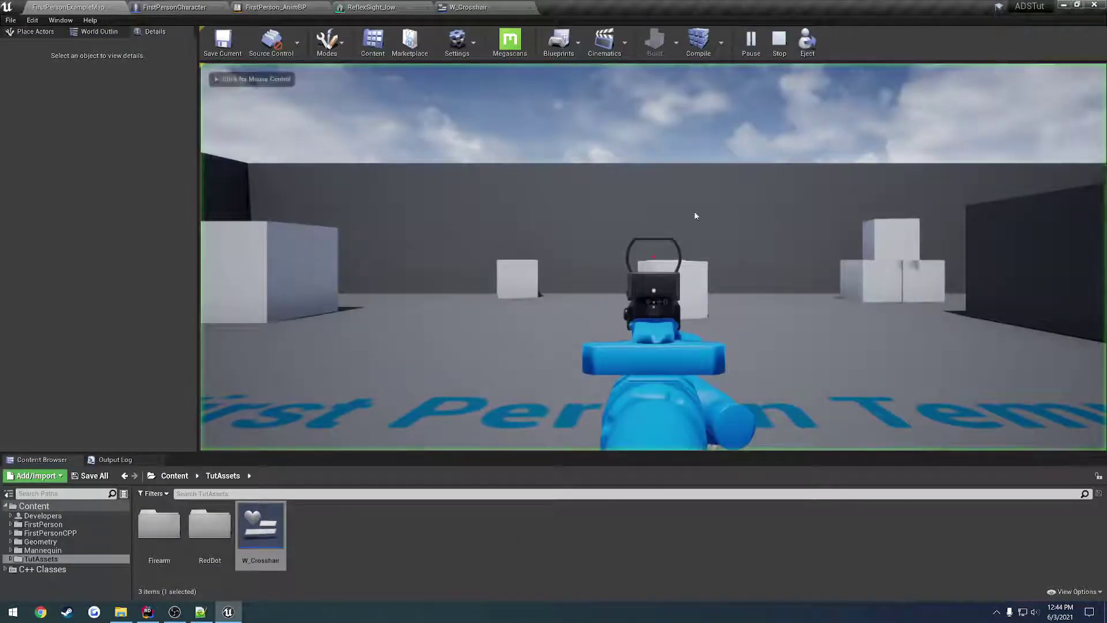
pyautogui.press('Escape')
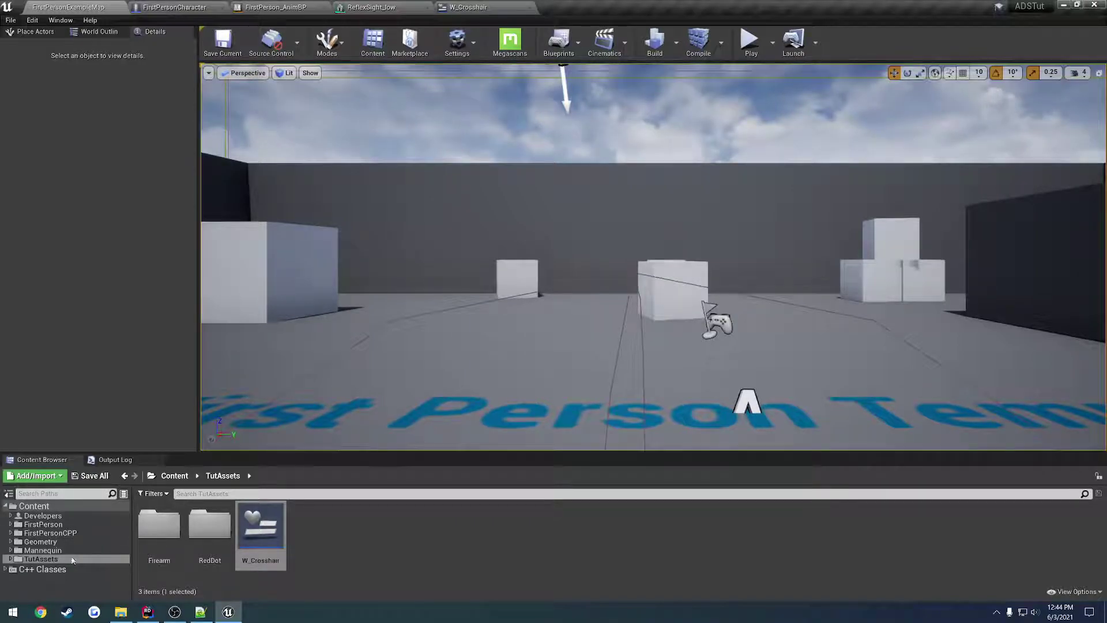
# Open the FirstPersonCharacter blueprint from FirstPersonCPP's Blueprints folder and add an Event BeginPlay node to its Event Graph
pyautogui.click(70, 536)
pyautogui.doubleClick(157, 525)
pyautogui.doubleClick(157, 525)
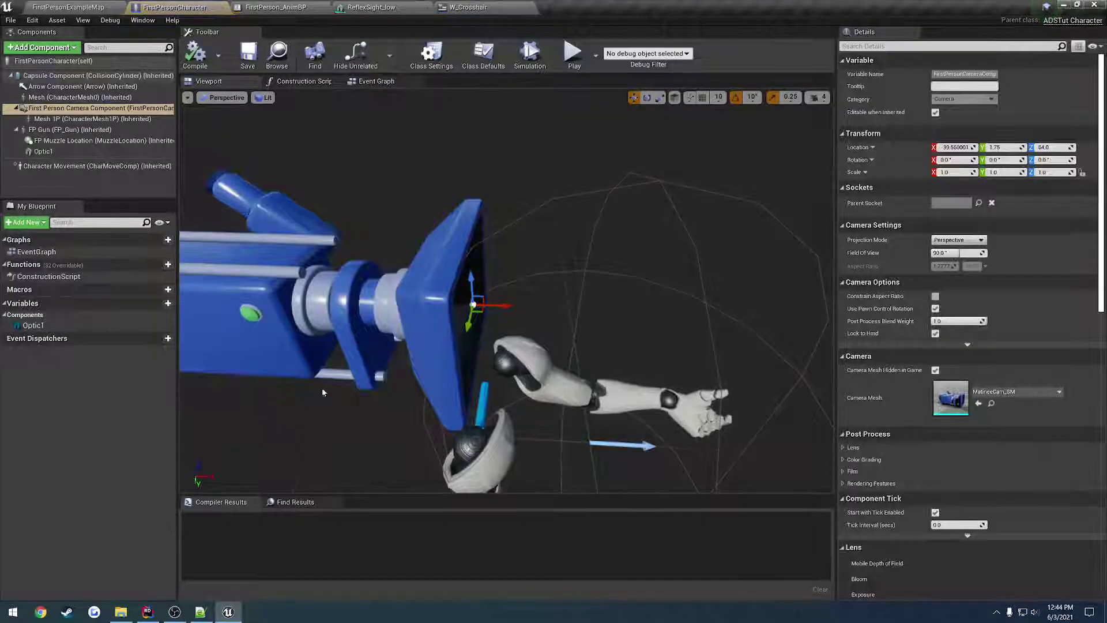
pyautogui.click(375, 81)
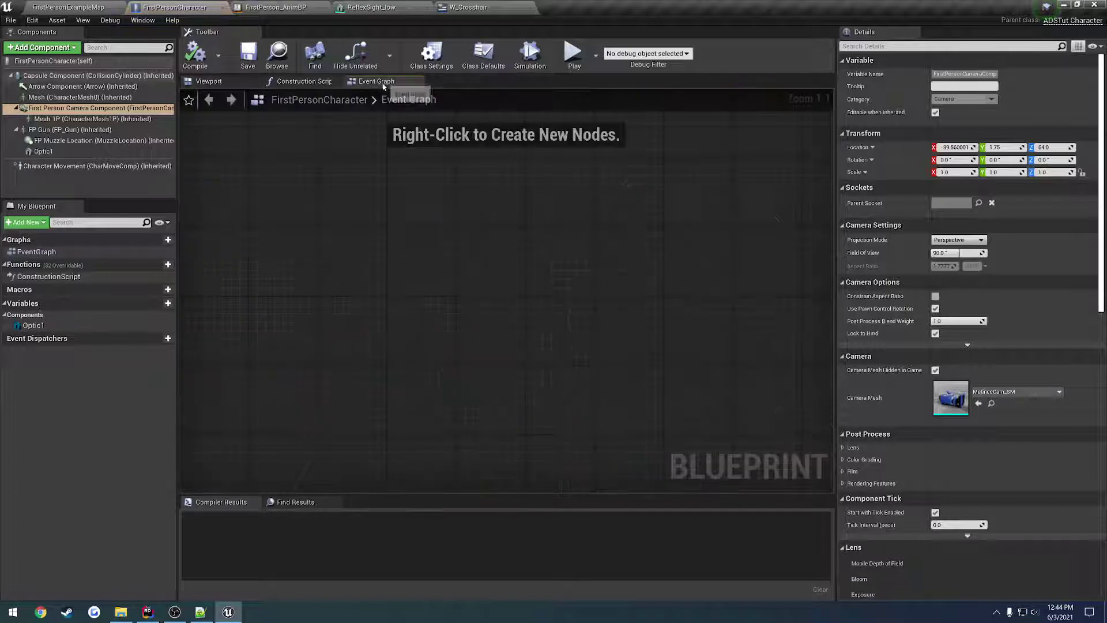
pyautogui.rightClick(468, 280)
pyautogui.write('beginplay')
pyautogui.press('Return')
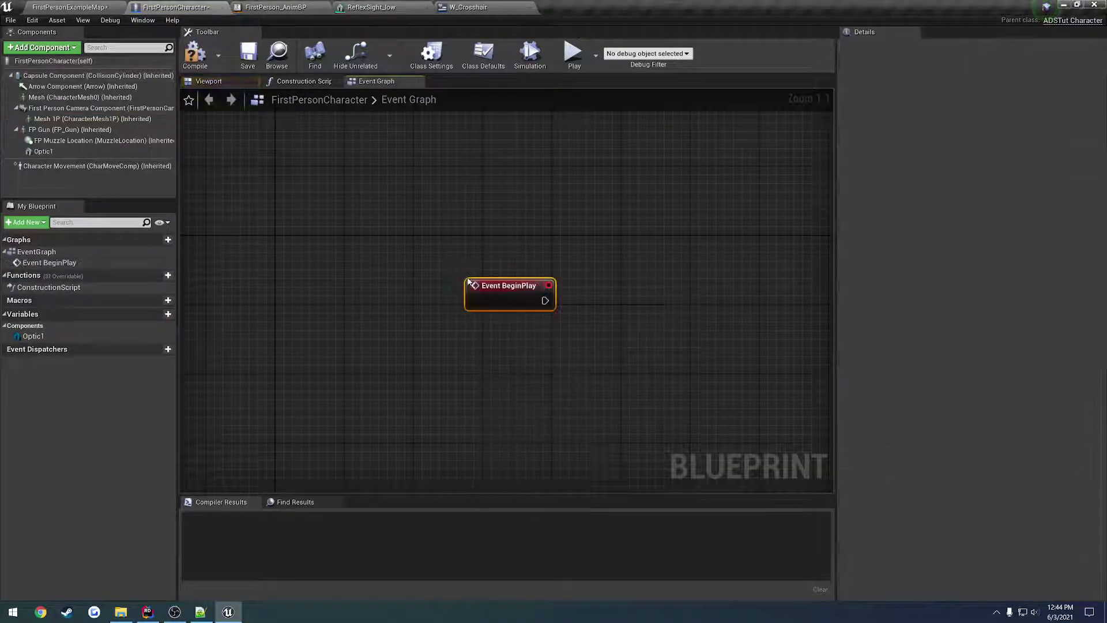
# Connect a Create Widget node to Event BeginPlay and set its class to W_Crosshair
pyautogui.moveTo(547, 310); pyautogui.dragTo(438, 261)
pyautogui.write('createw')
pyautogui.click(502, 302)
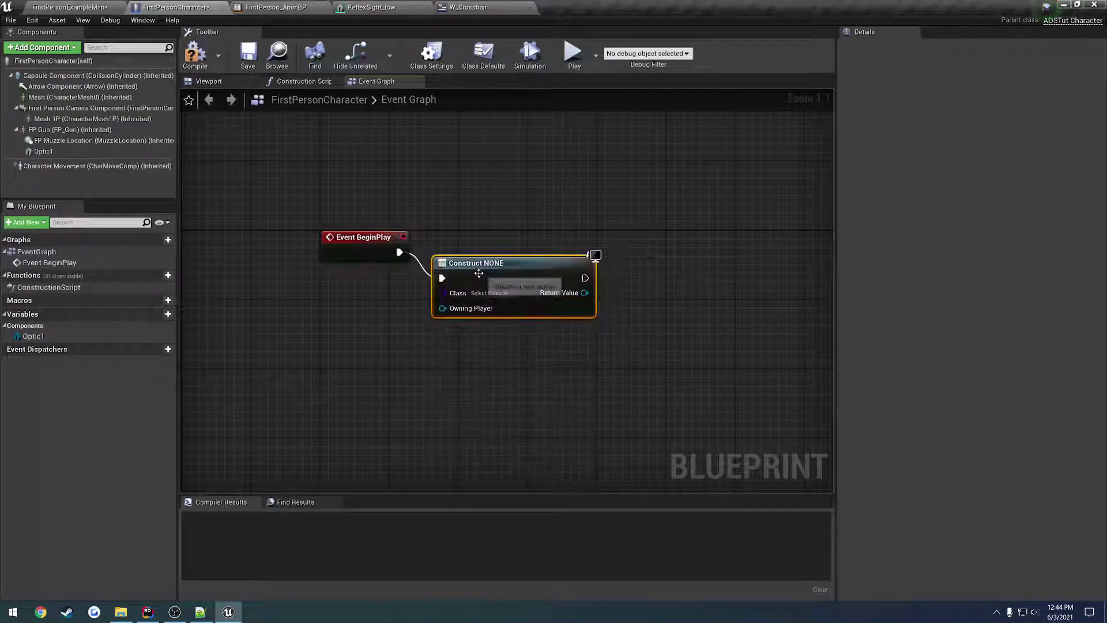
pyautogui.click(475, 269)
pyautogui.click(490, 325)
# Connect an Add to Viewport node to the created crosshair widget, and compile and save the FirstPersonCharacter blueprint
pyautogui.moveTo(578, 288); pyautogui.dragTo(510, 284, button='right')
pyautogui.moveTo(507, 263); pyautogui.dragTo(565, 250)
pyautogui.write('addt')
pyautogui.click(647, 329)
pyautogui.click(195, 55)
pyautogui.click(248, 55)
# Save the level and play-test it in full screen to check the crosshair against the sight
pyautogui.click(69, 7)
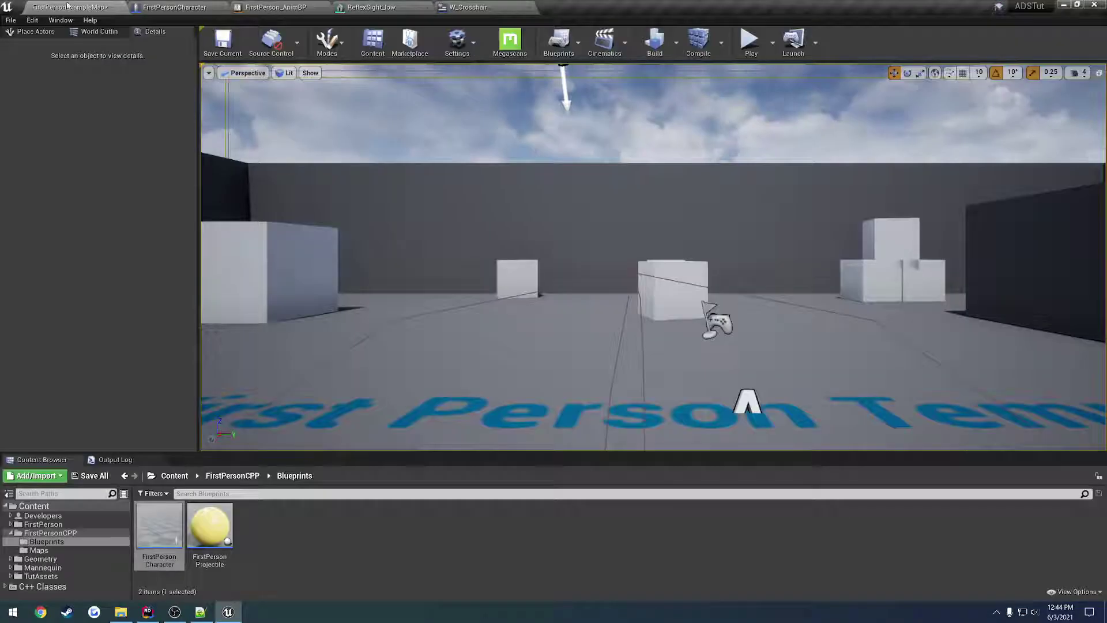
pyautogui.click(10, 20)
pyautogui.click(41, 103)
pyautogui.click(749, 40)
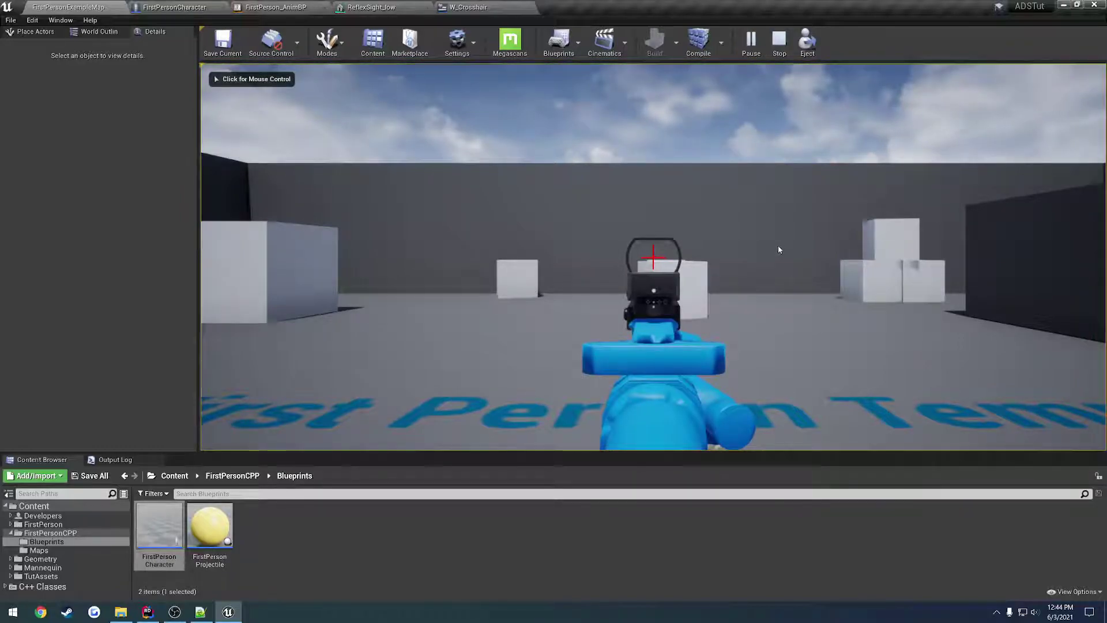
pyautogui.click(778, 254)
pyautogui.press('F11')
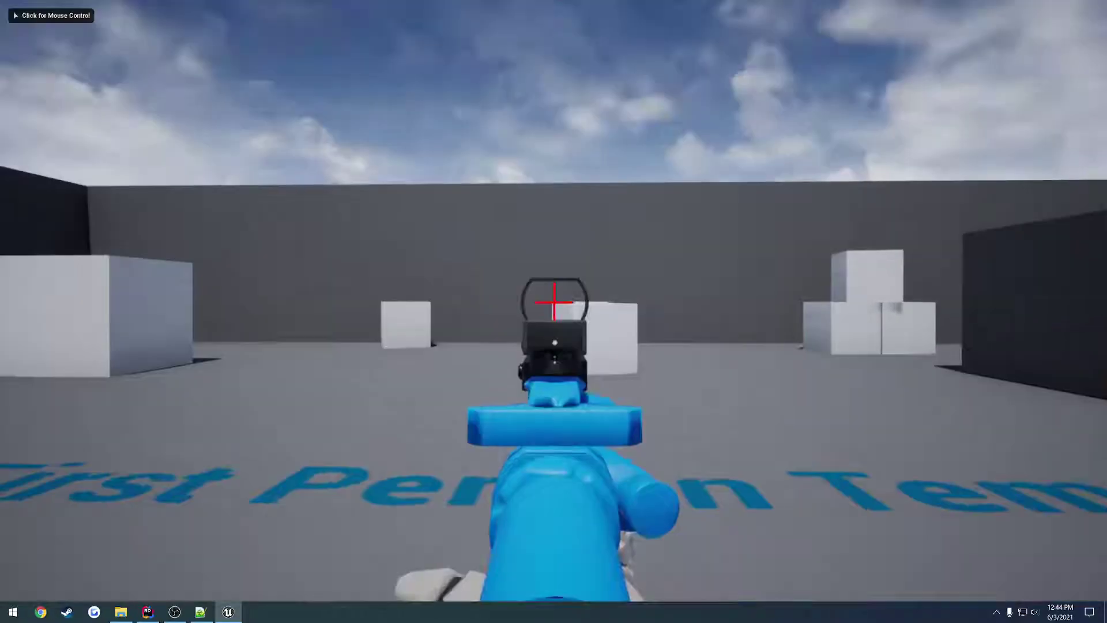
pyautogui.moveTo(553, 311)
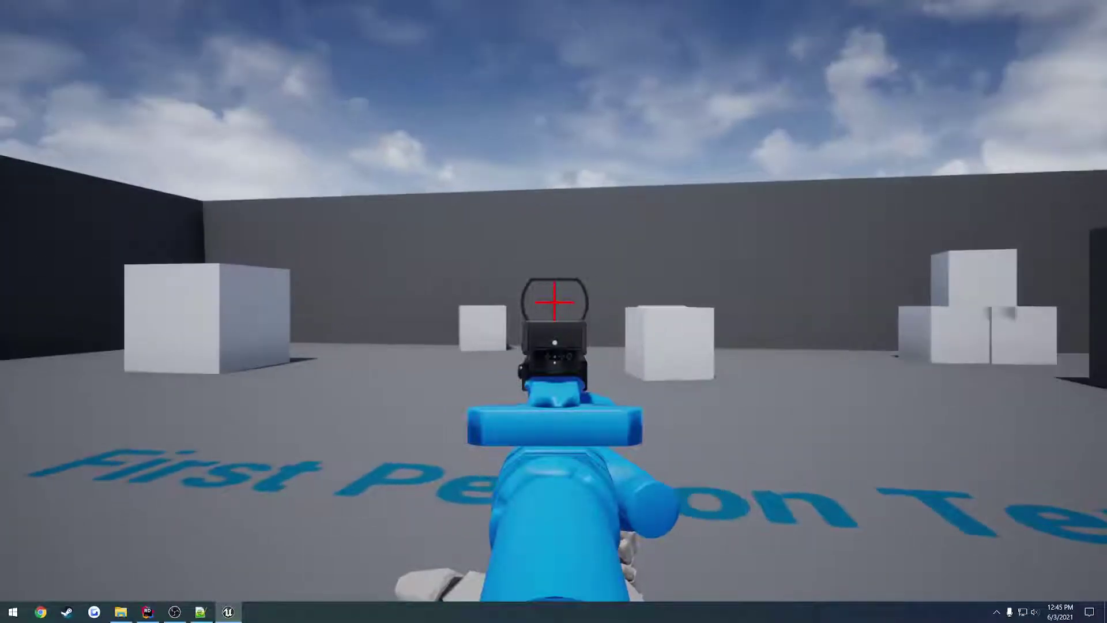
pyautogui.press('Escape')
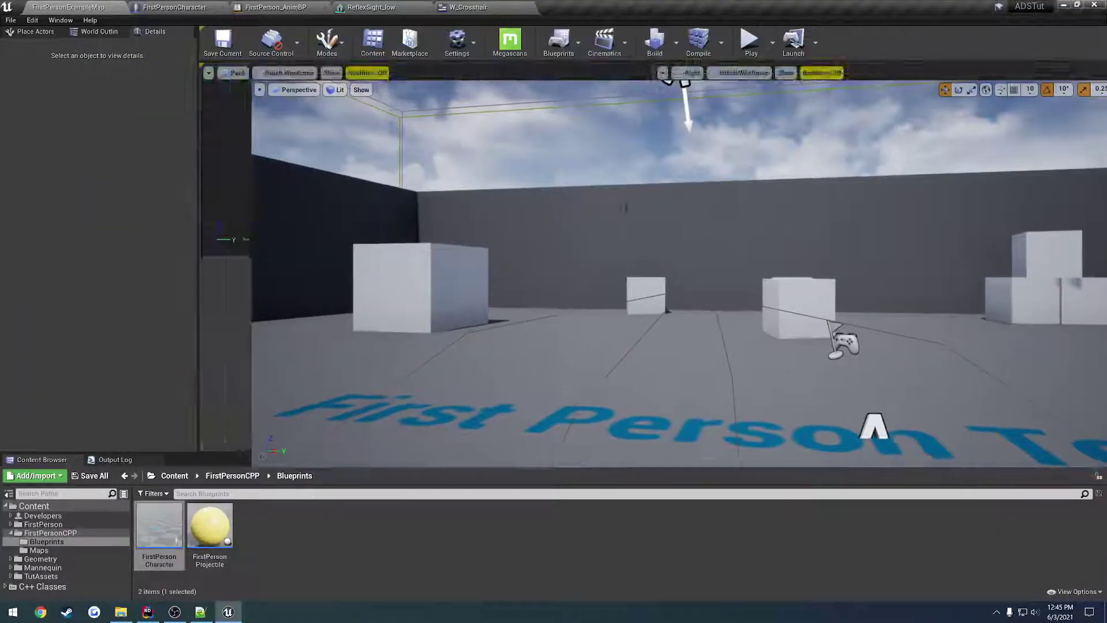
# Set the horizontal crosshair image in W_Crosshair to a size of 30 by 2
pyautogui.click(469, 8)
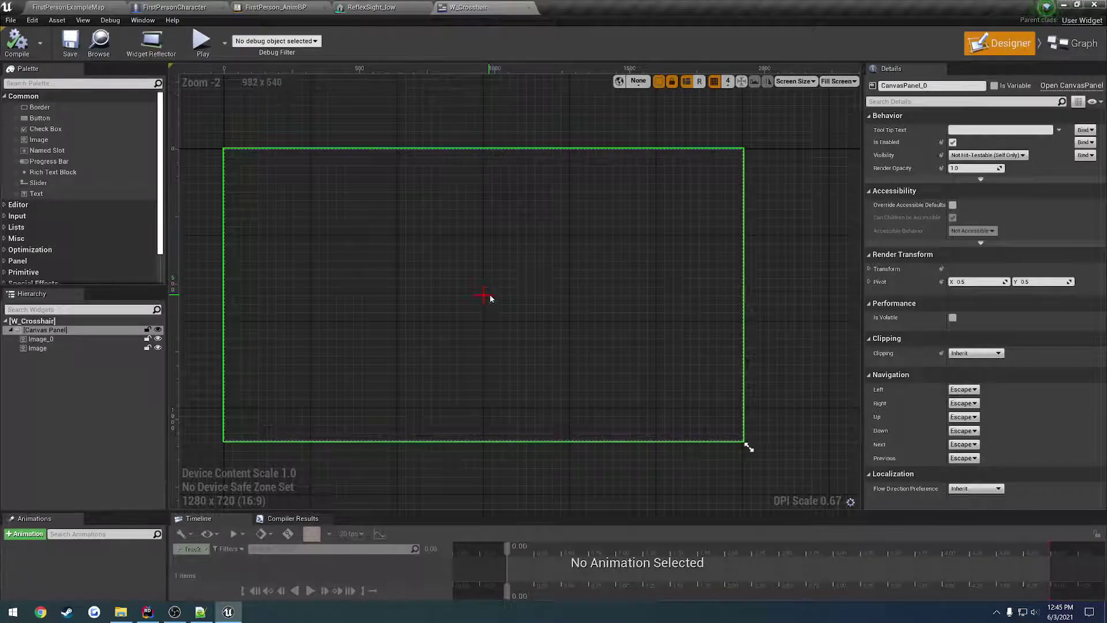
pyautogui.scroll(5, 489, 294)
pyautogui.click(445, 267)
pyautogui.scroll(4, 458, 275)
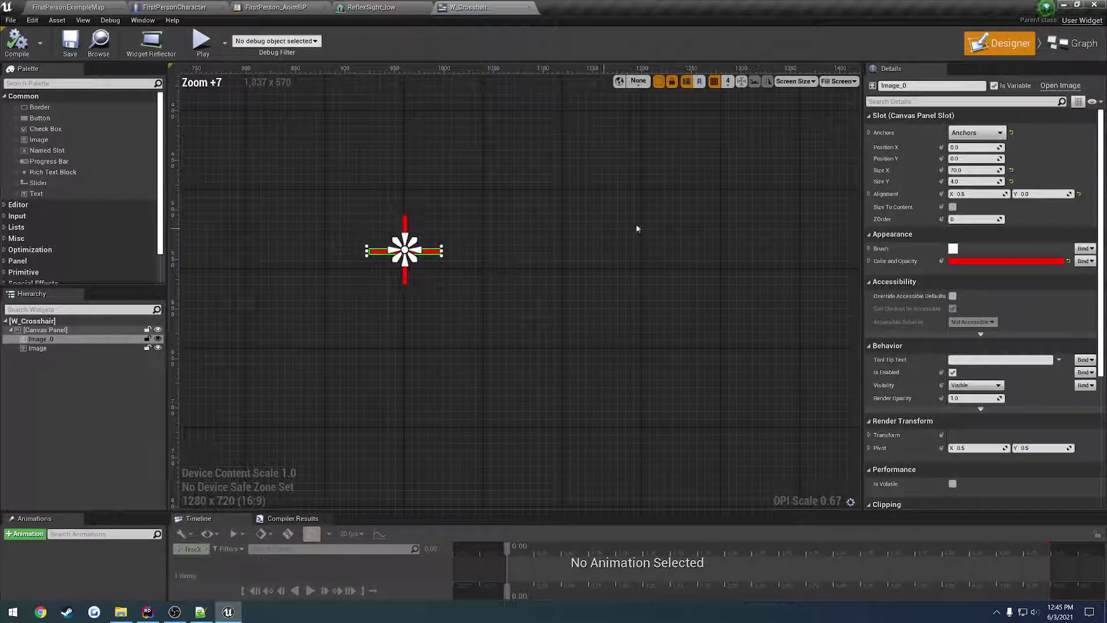
pyautogui.click(979, 182)
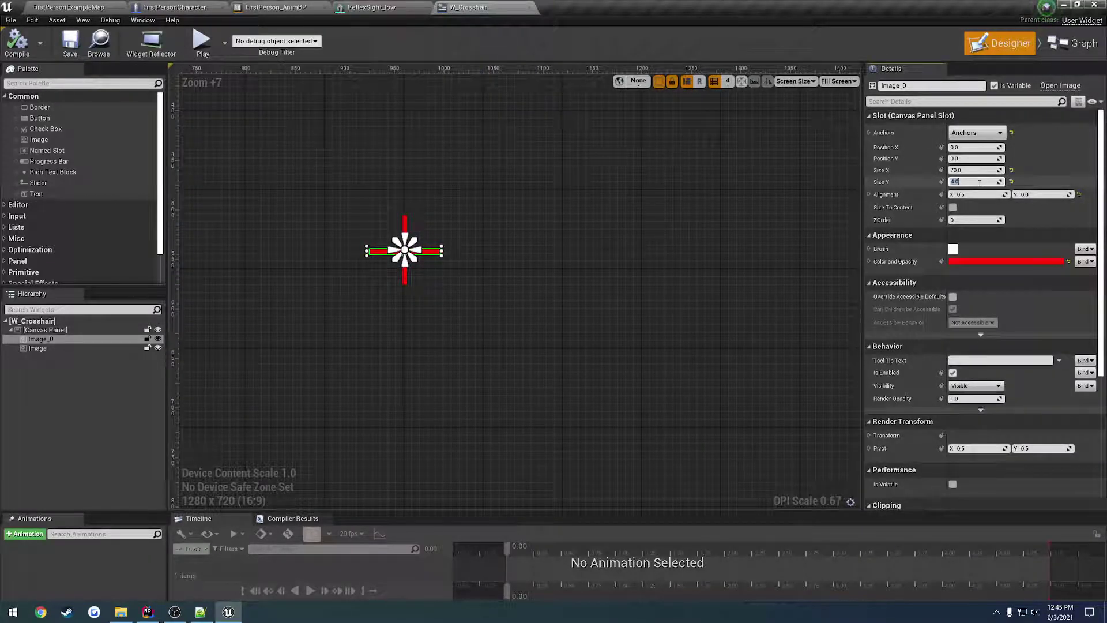
pyautogui.write('2')
pyautogui.press('Return')
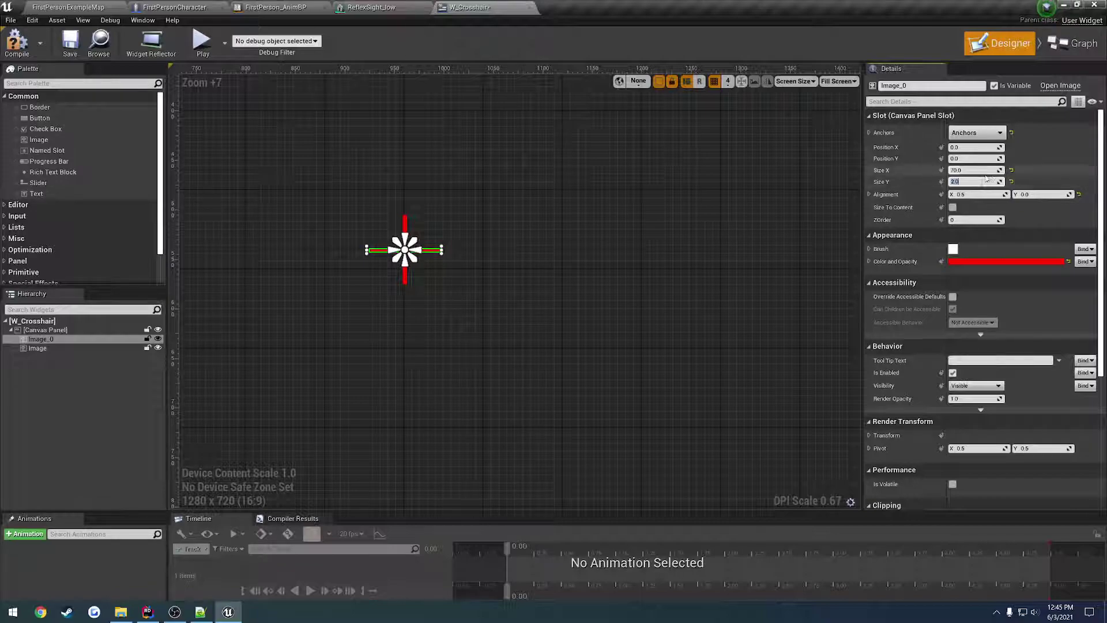
pyautogui.click(979, 170)
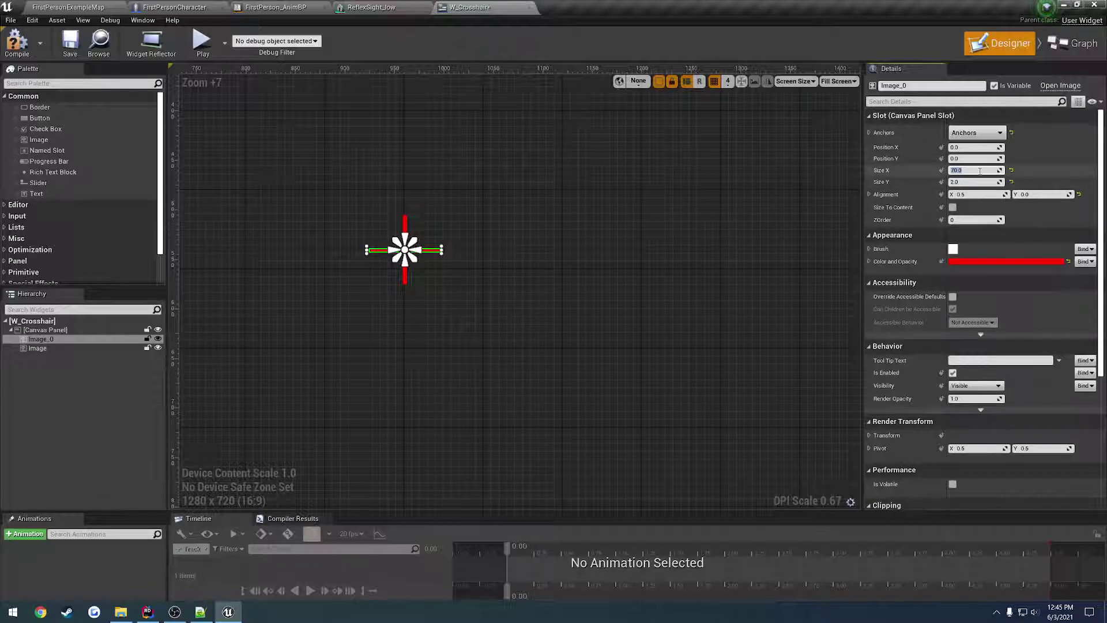
pyautogui.press('Return')
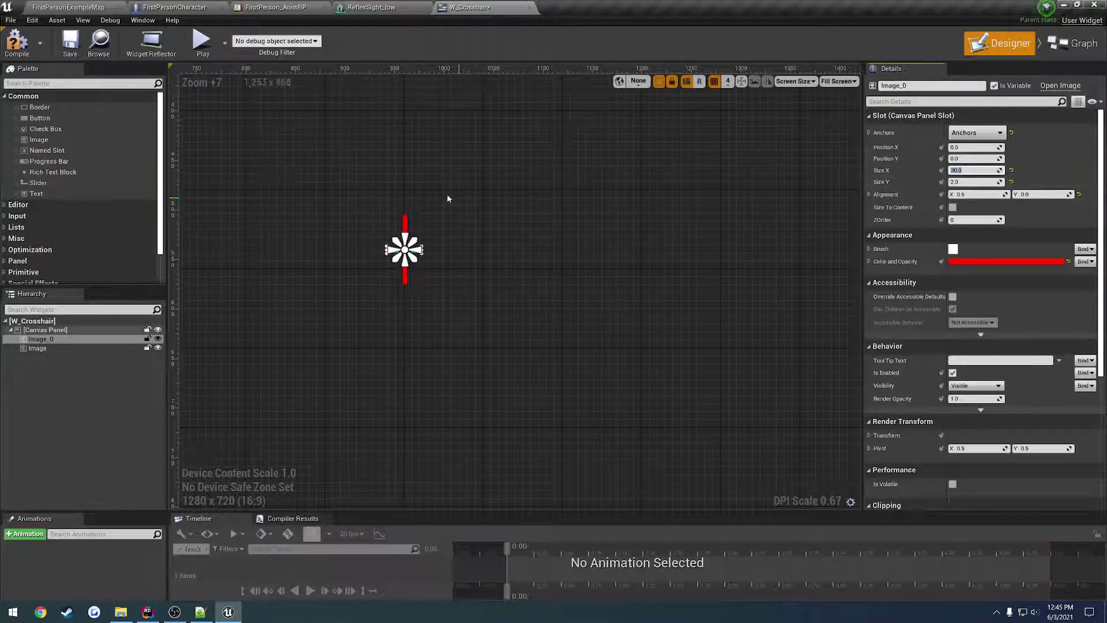
# Set the vertical crosshair image's size to 2 by 30, and compile and save W_Crosshair
pyautogui.click(404, 222)
pyautogui.click(968, 182)
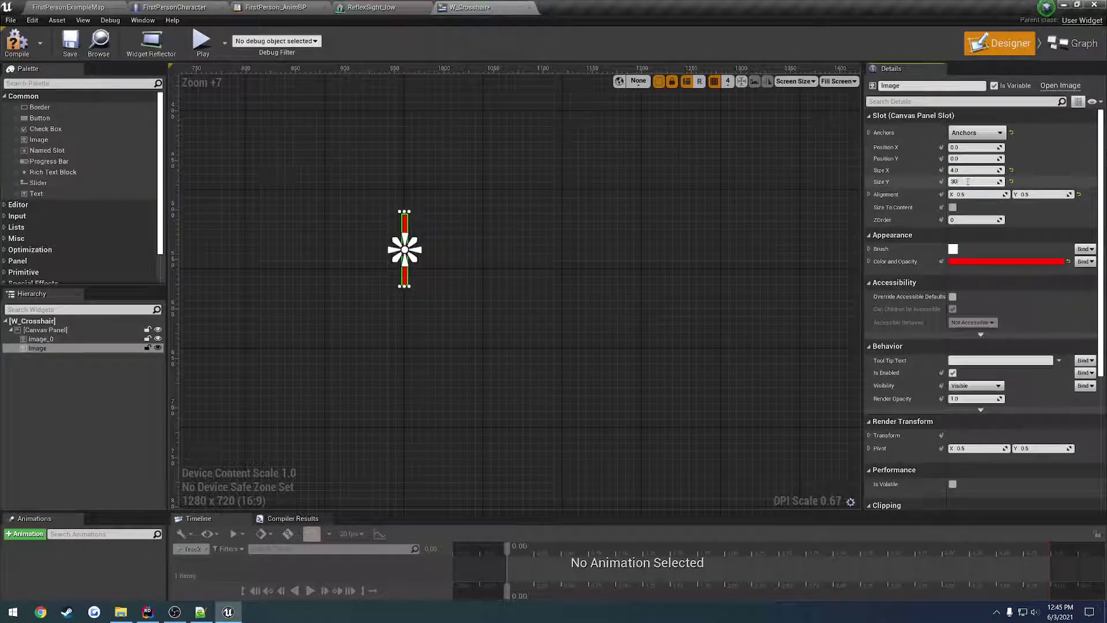
pyautogui.write('30')
pyautogui.press('Return')
pyautogui.click(17, 43)
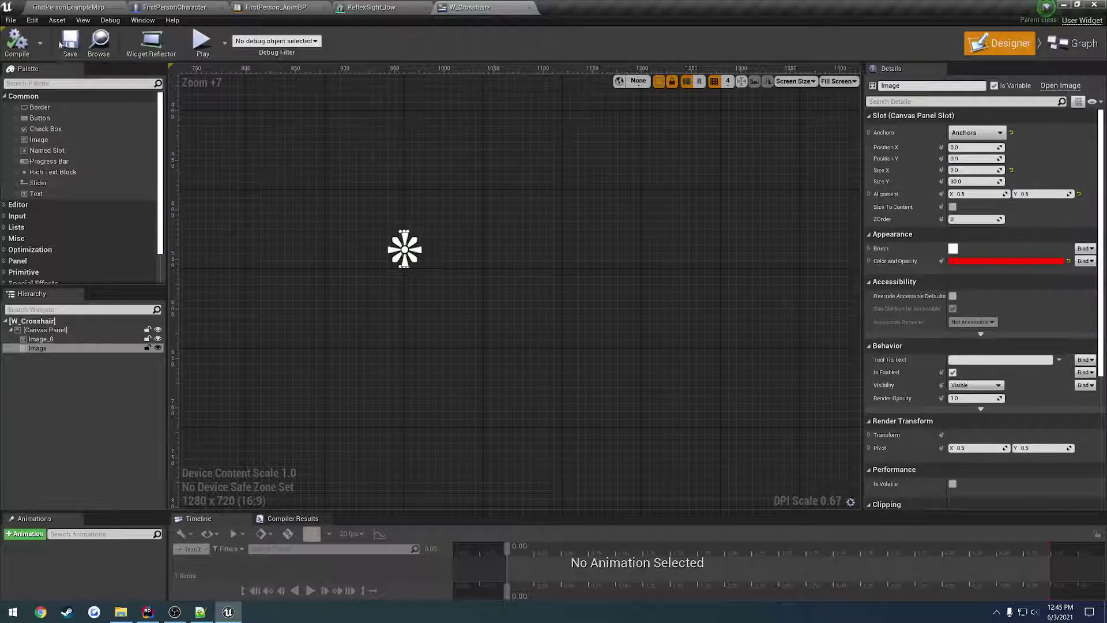
pyautogui.click(70, 43)
pyautogui.click(242, 144)
# Play-test the level in full screen to check how the smaller crosshair lines up with the sight
pyautogui.click(68, 7)
pyautogui.click(750, 43)
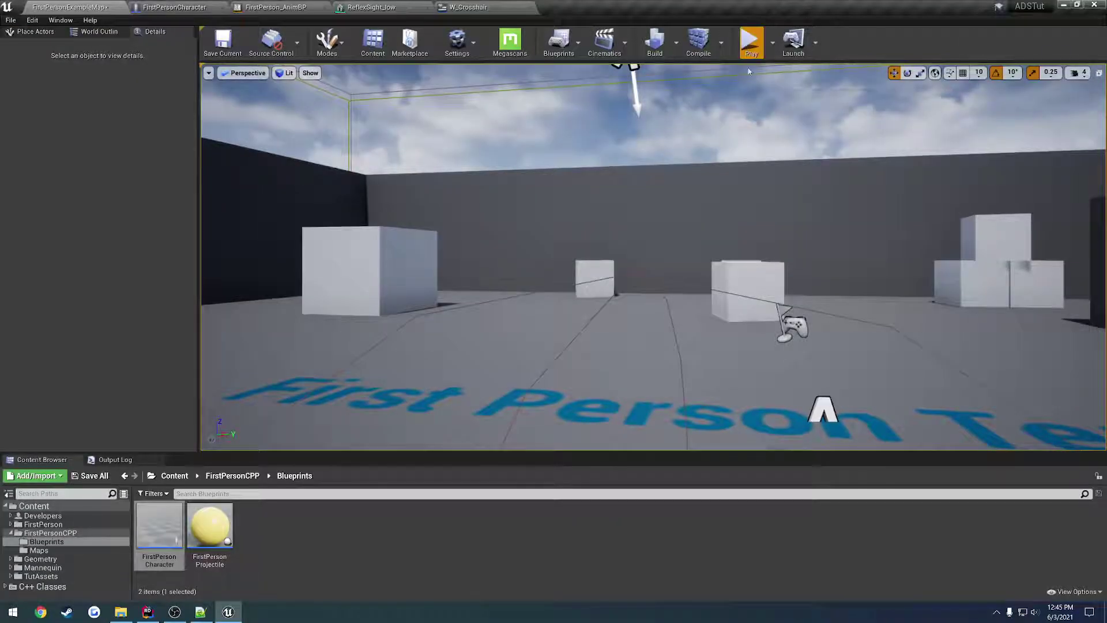
pyautogui.click(751, 44)
pyautogui.press('F11')
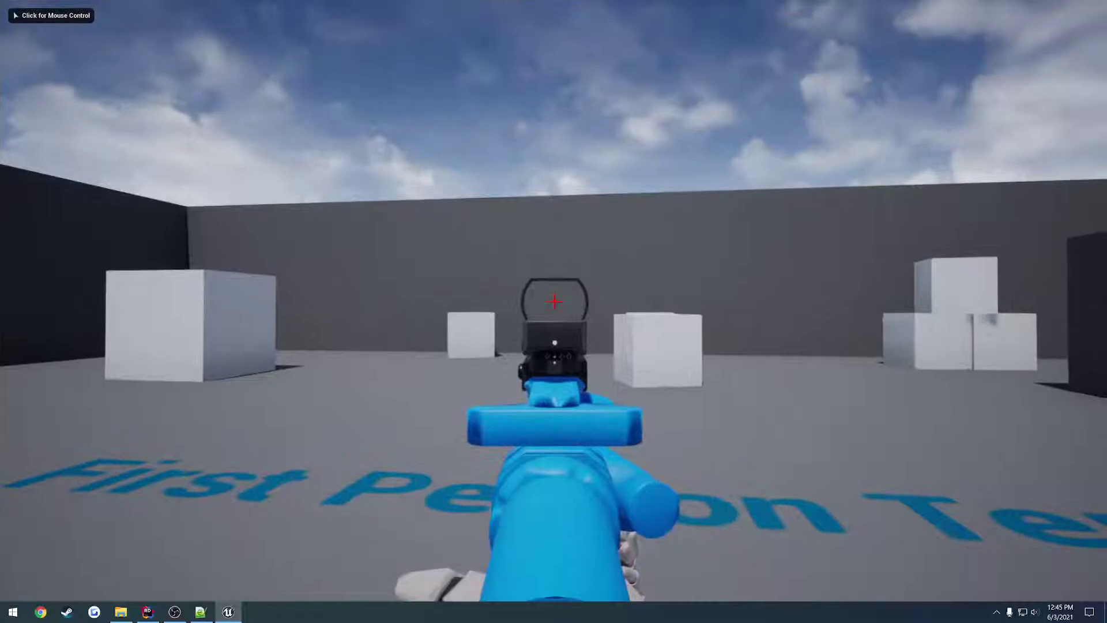
pyautogui.press('Escape')
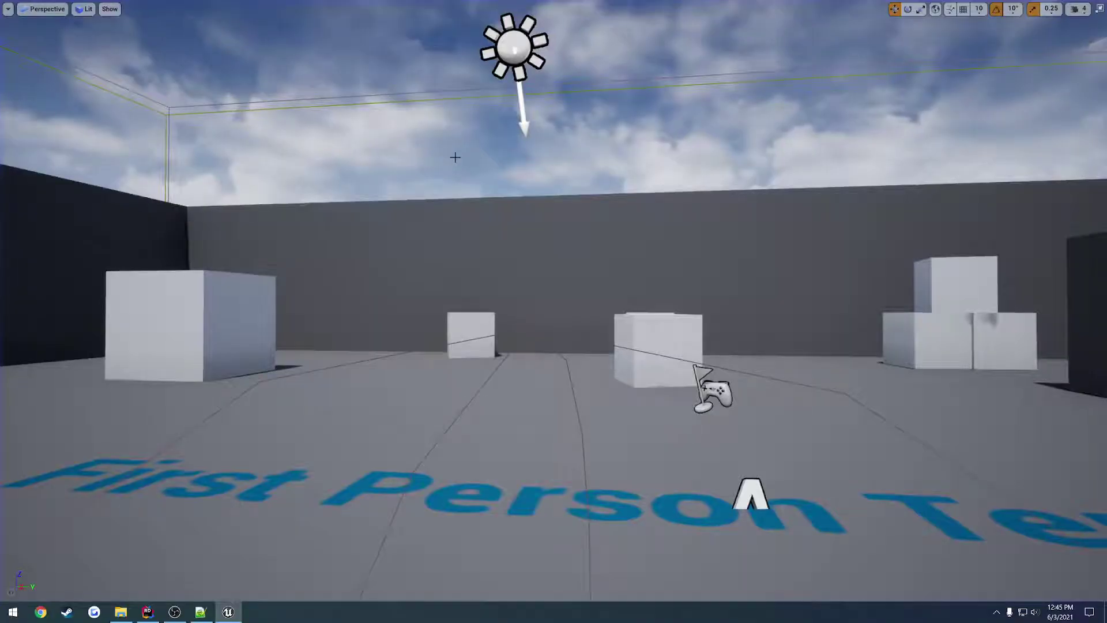
pyautogui.press('F11')
# Set the forward-vector multiplier in FirstPerson_AnimBP's Set Sight Transform function to 5 and compile
pyautogui.click(279, 7)
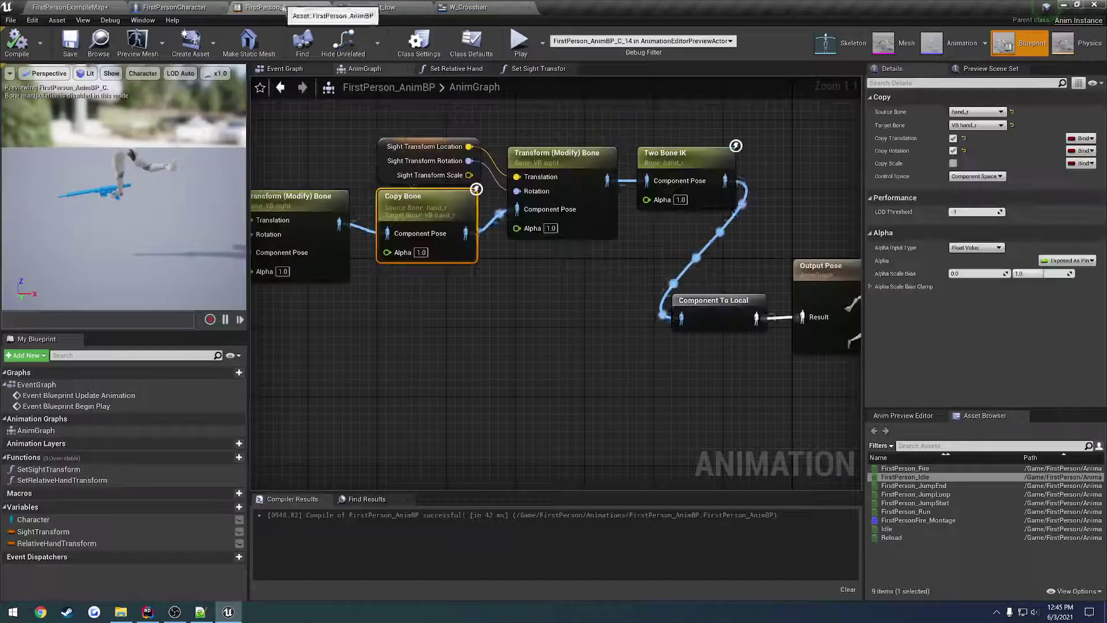
pyautogui.click(307, 68)
pyautogui.click(455, 68)
pyautogui.click(538, 68)
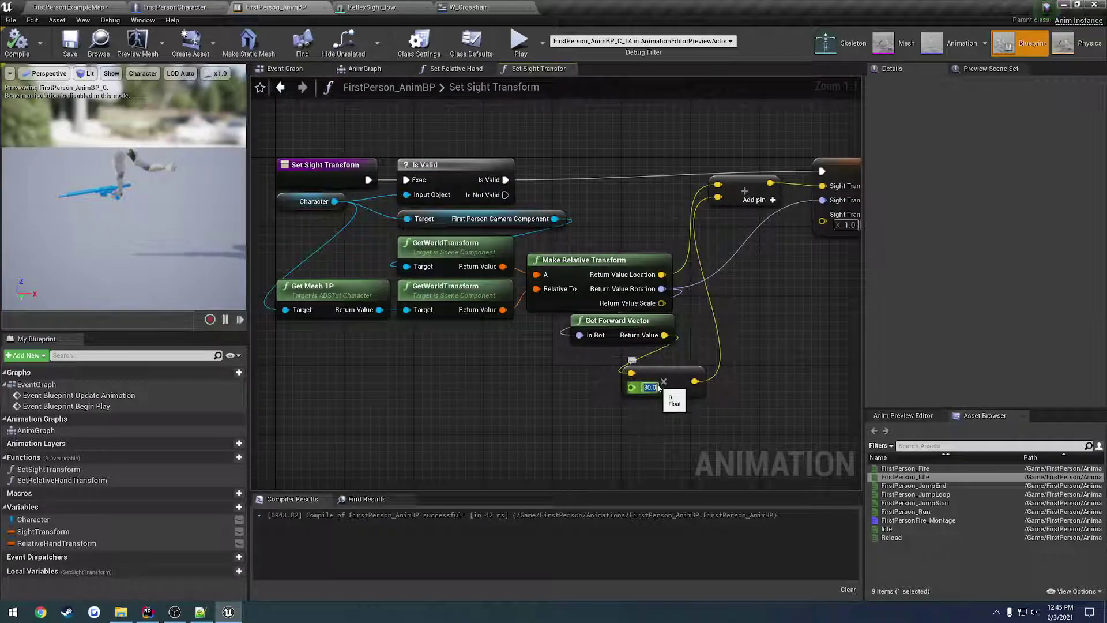
pyautogui.write('5')
pyautogui.press('Return')
pyautogui.click(17, 43)
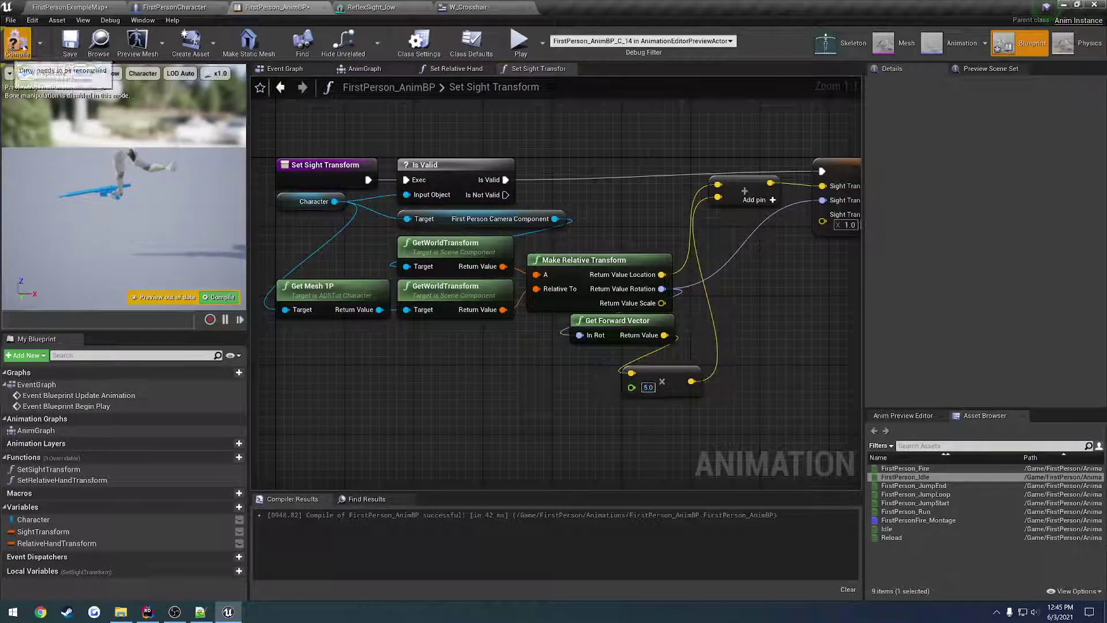
# Play-test the level to check the sight distance with the multiplier of 5
pyautogui.click(69, 7)
pyautogui.click(750, 43)
pyautogui.rightClick(710, 127)
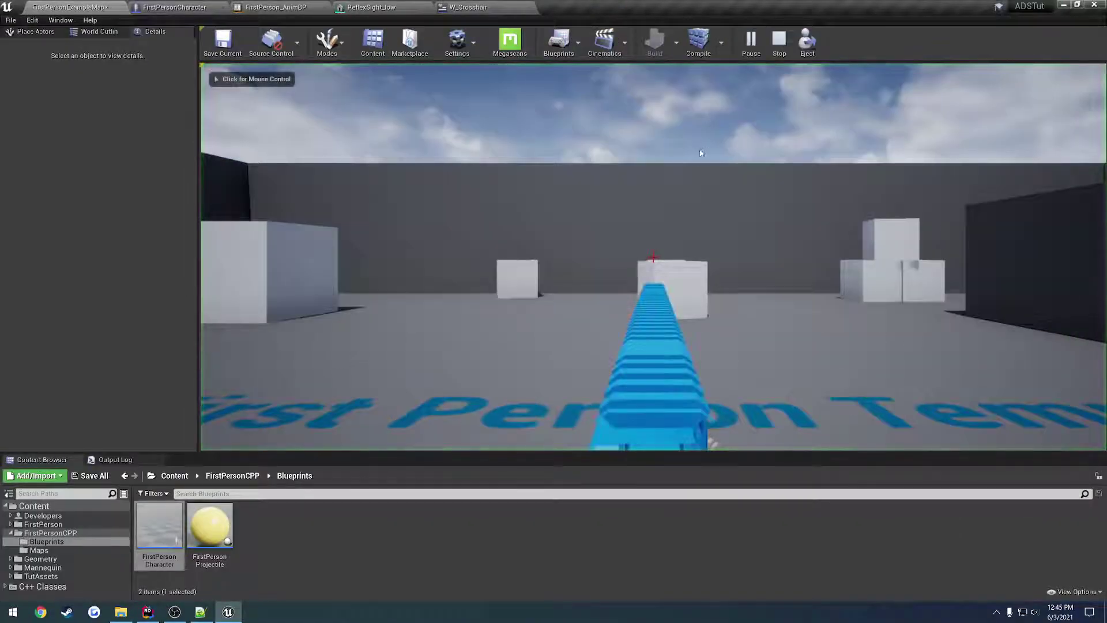
pyautogui.press('Escape')
# Set the forward-vector multiplier in Set Sight Transform to 10 and compile the animation blueprint
pyautogui.click(467, 7)
pyautogui.click(371, 7)
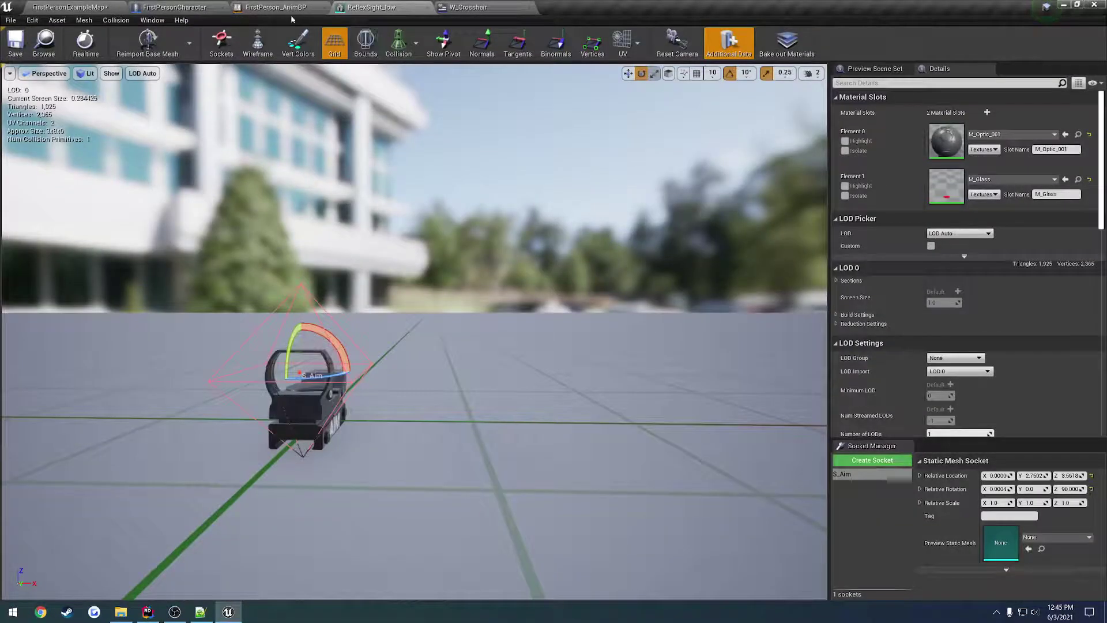
pyautogui.click(275, 7)
pyautogui.click(648, 387)
pyautogui.write('10')
pyautogui.press('Return')
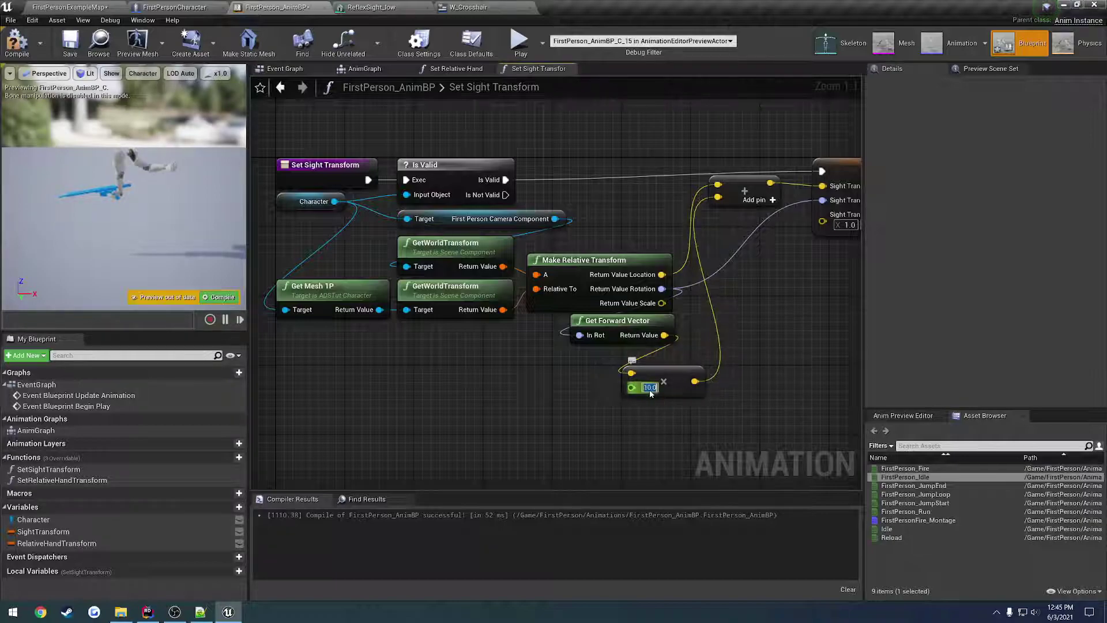
pyautogui.click(17, 43)
# Play-test the level to check the sight's position with the multiplier of 10
pyautogui.click(81, 7)
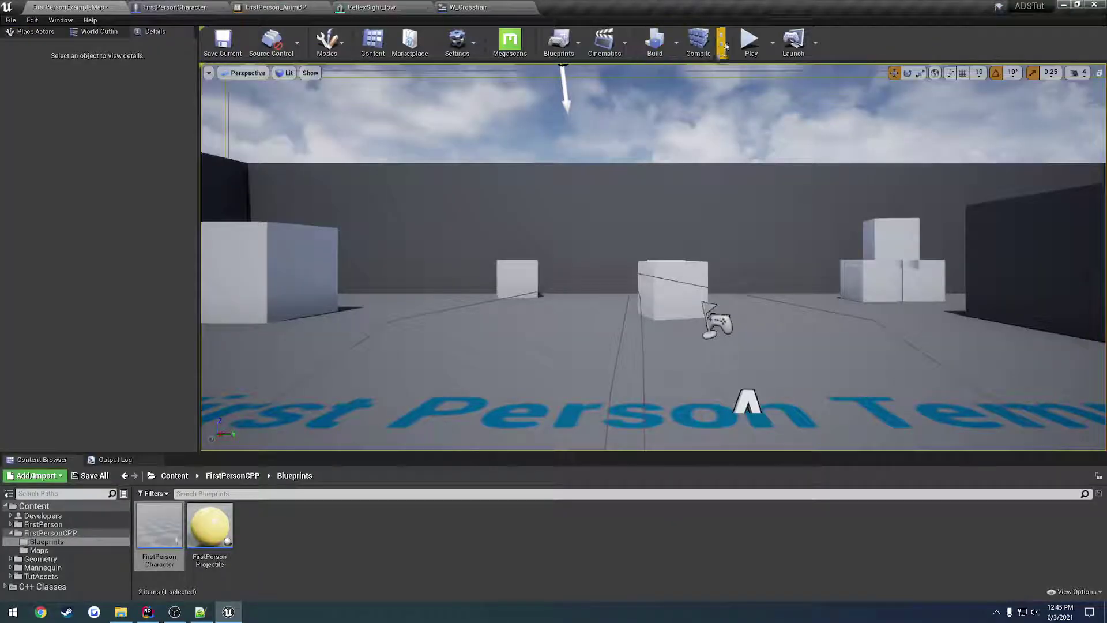
pyautogui.click(750, 40)
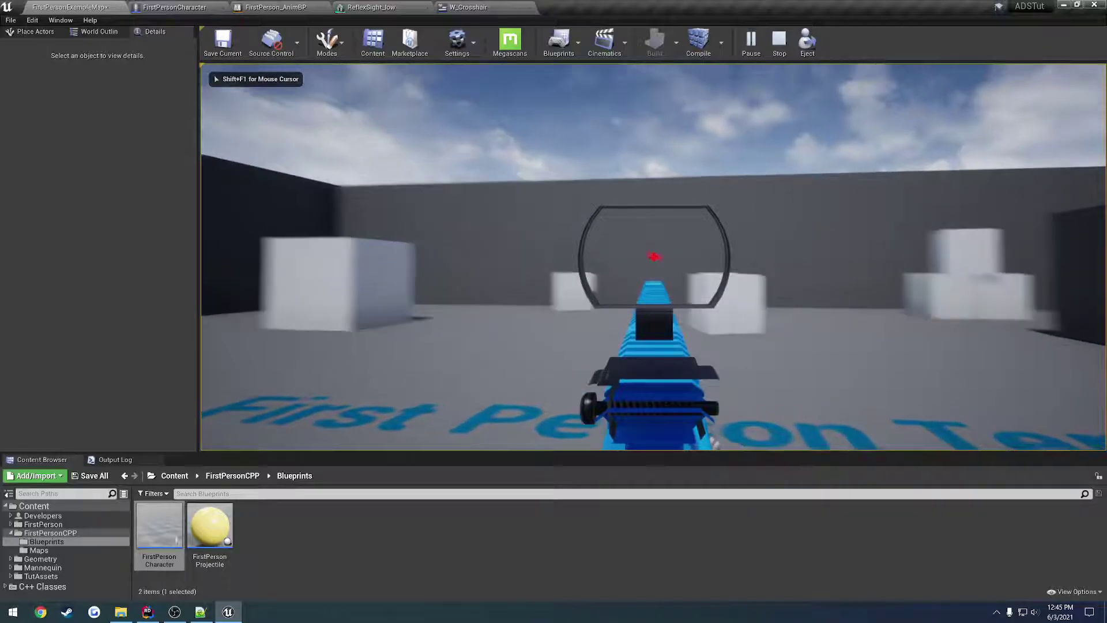
pyautogui.press('Escape')
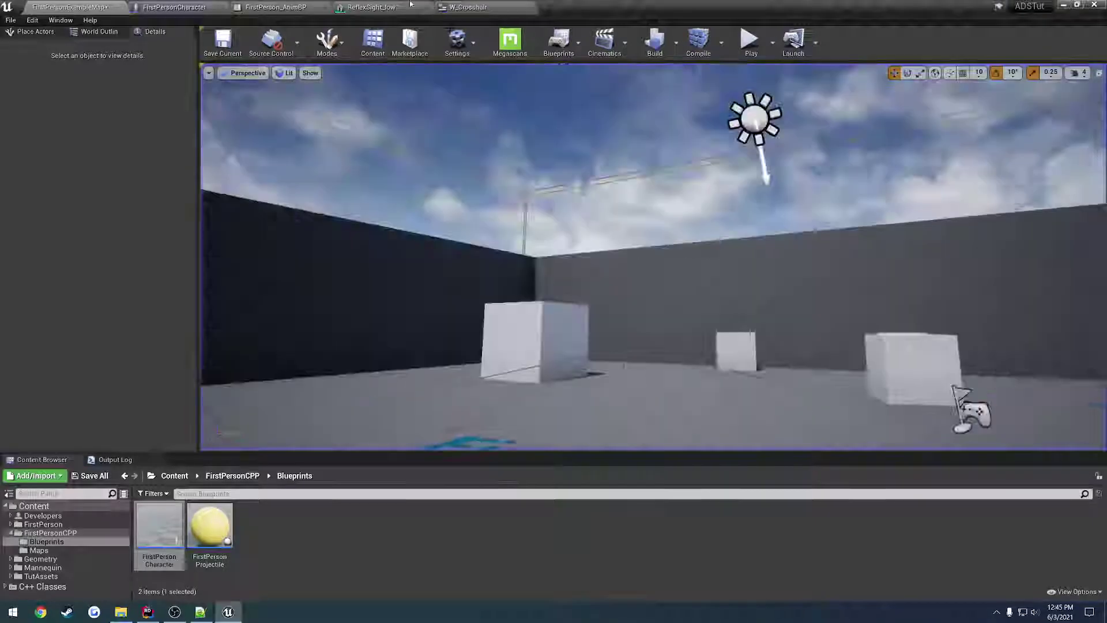
# Set the forward-vector multiplier in Set Sight Transform to 15, and compile and save FirstPerson_AnimBP
pyautogui.click(277, 7)
pyautogui.click(652, 387)
pyautogui.write('30')
pyautogui.press('Return')
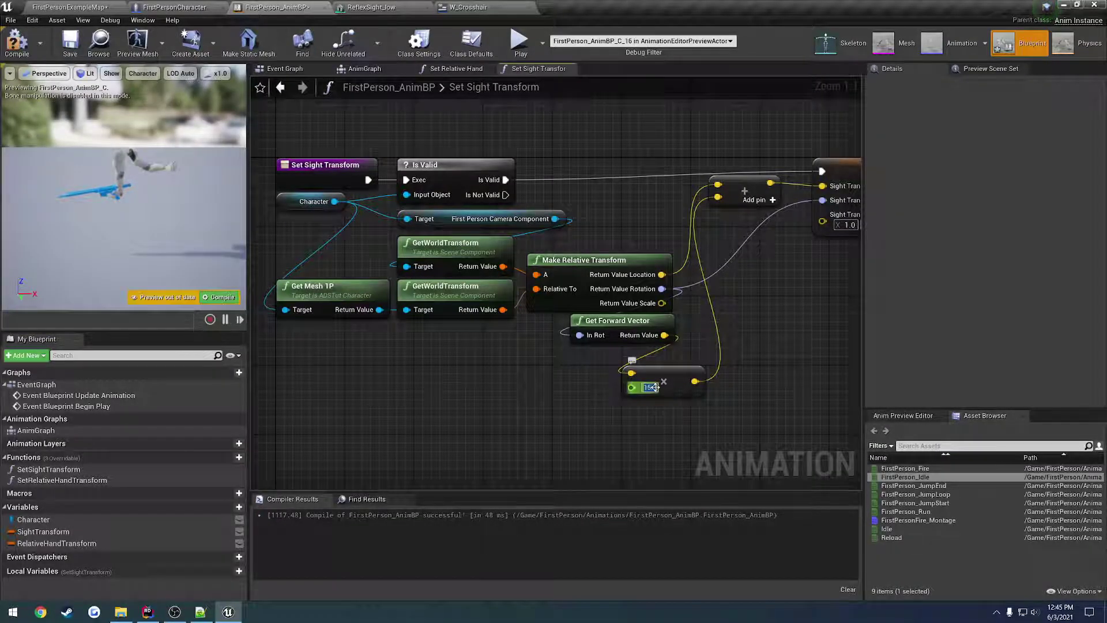
pyautogui.click(16, 43)
pyautogui.click(70, 43)
# Play-test the level in full screen to check the crosshair against the sight with the multiplier of 15
pyautogui.click(69, 7)
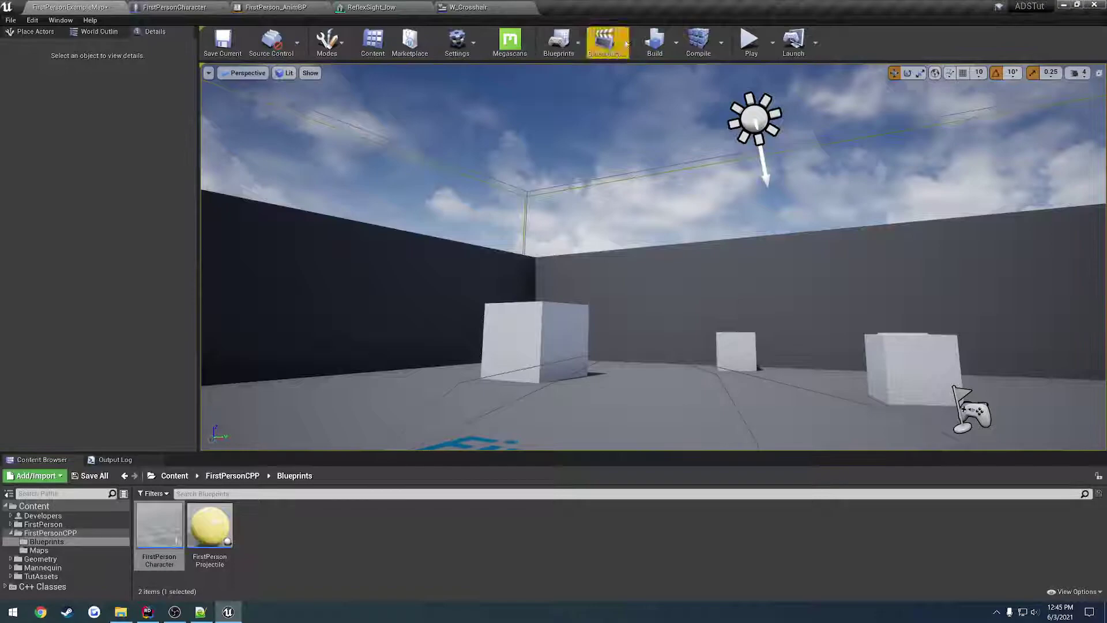
pyautogui.click(749, 40)
pyautogui.press('F11')
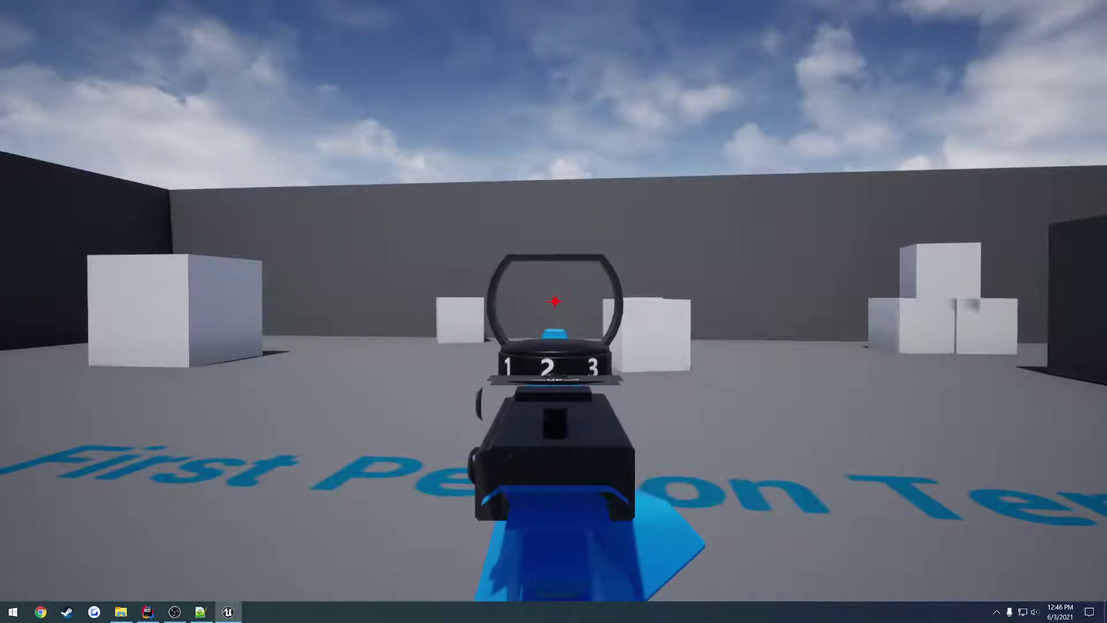
pyautogui.press('Escape')
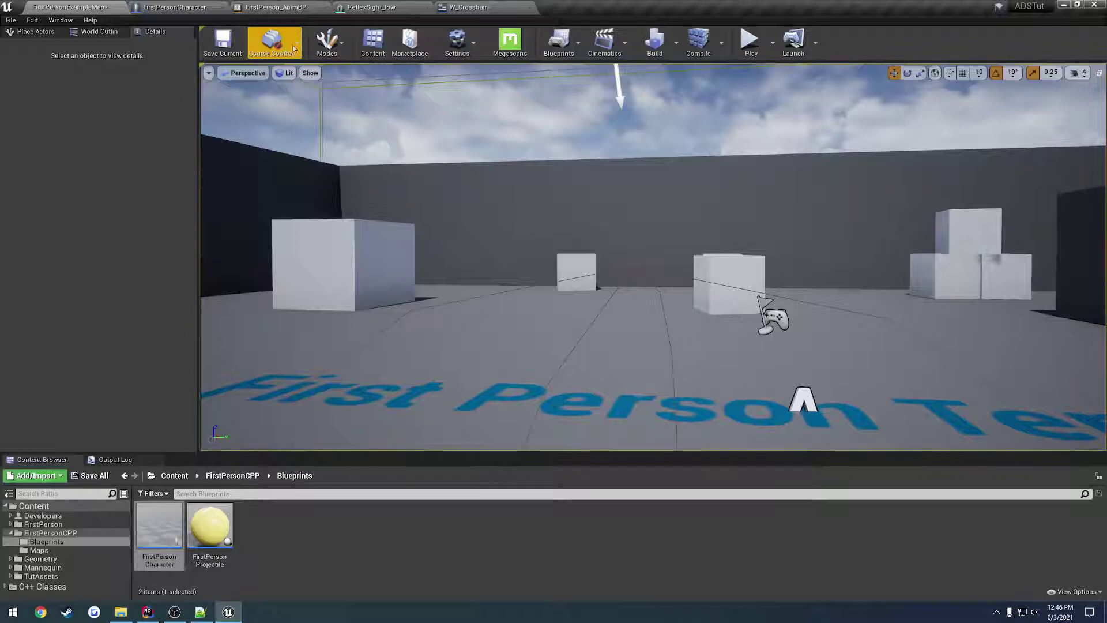
# Open the ReflexSight_low mesh from TutAssets/RedDot and view its S_Aim socket up close
pyautogui.click(66, 576)
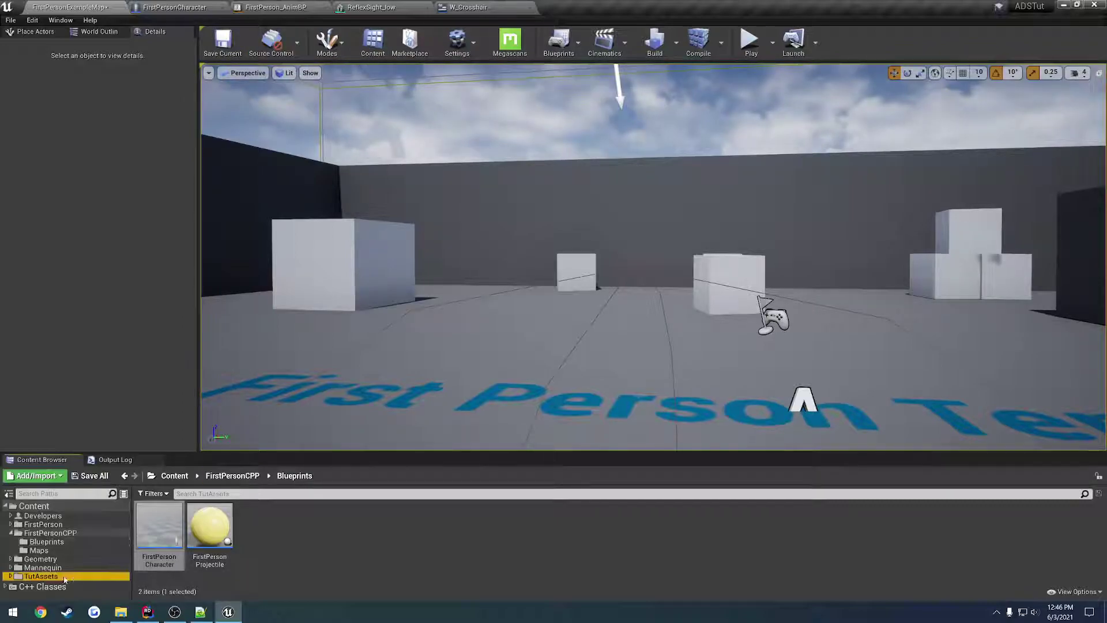
pyautogui.doubleClick(228, 537)
pyautogui.doubleClick(362, 525)
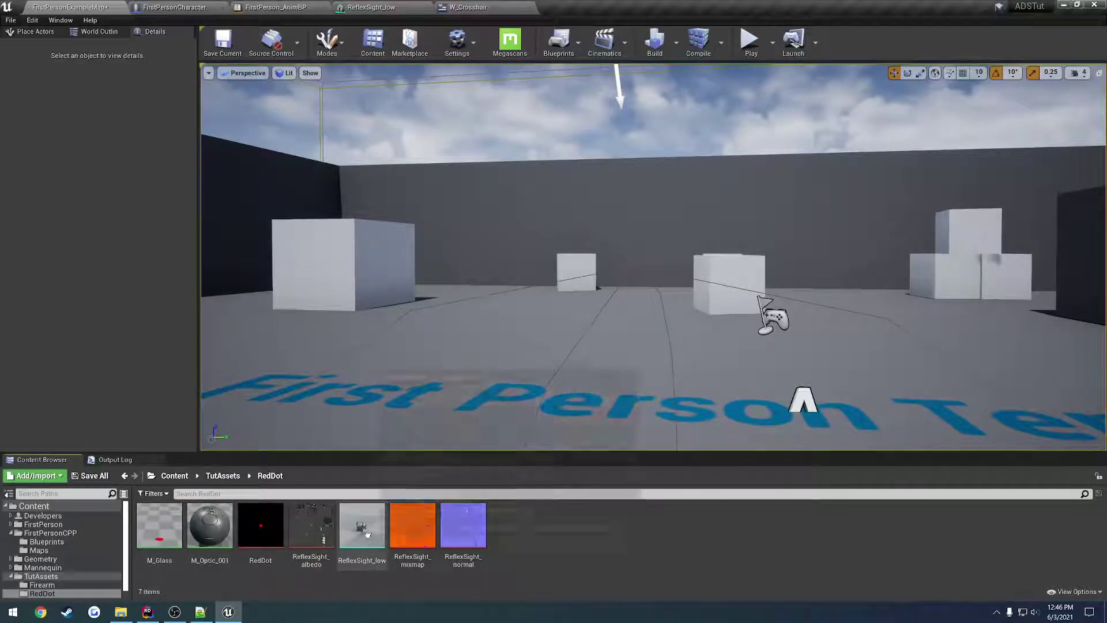
pyautogui.moveTo(341, 326); pyautogui.dragTo(11, 326, button='right')
pyautogui.press('w')
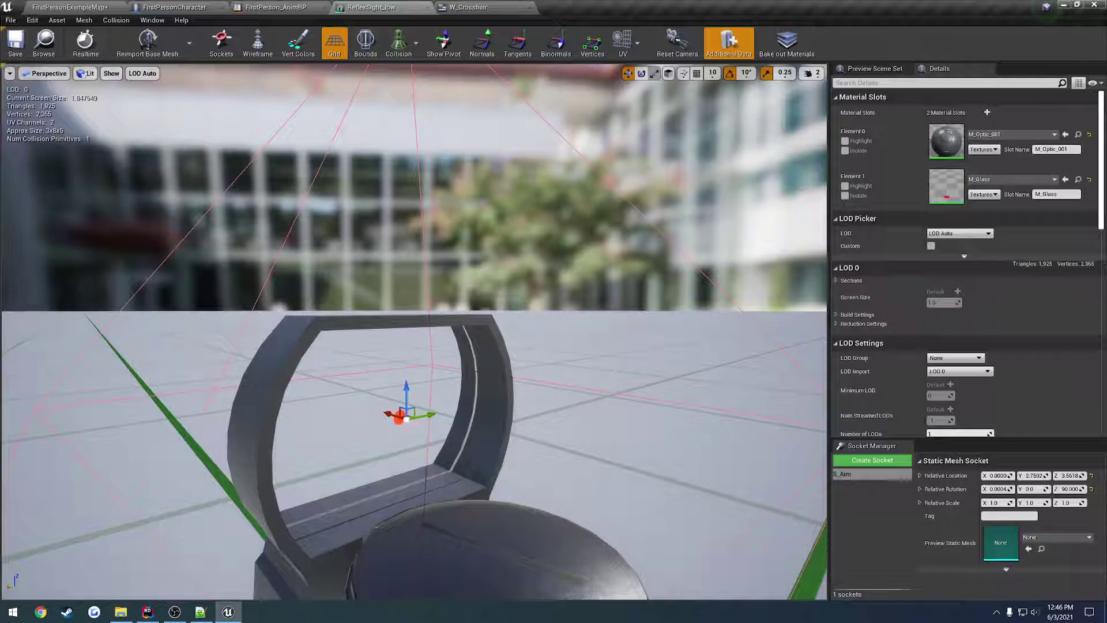
# Examine the S_Aim socket's position on the sight in the top and left wireframe views, and return to perspective
pyautogui.click(53, 73)
pyautogui.click(58, 108)
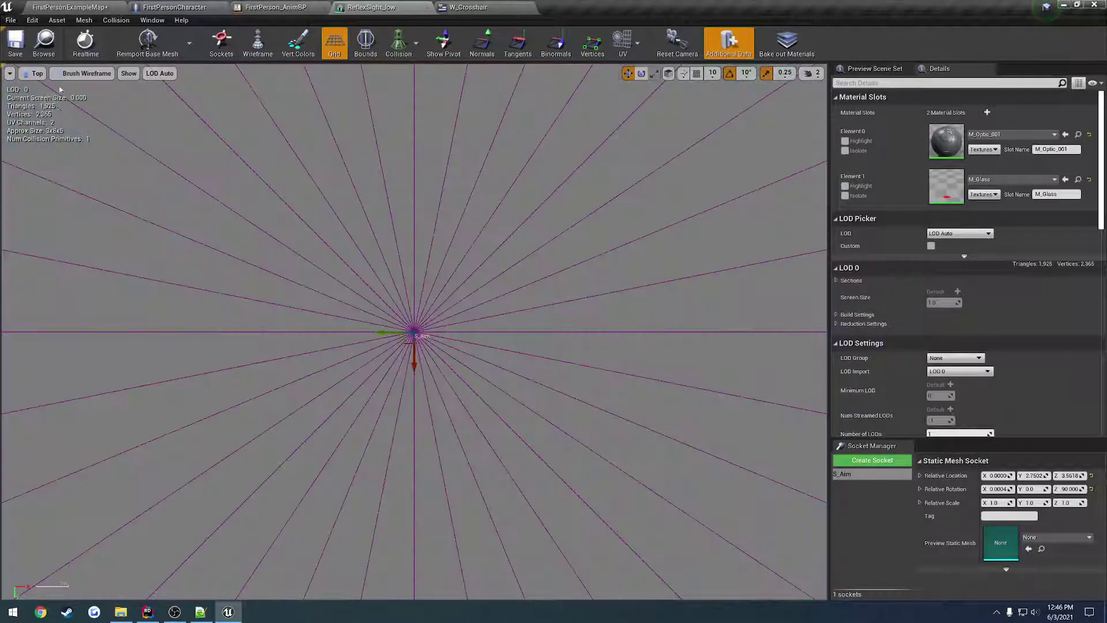
pyautogui.click(36, 73)
pyautogui.click(59, 131)
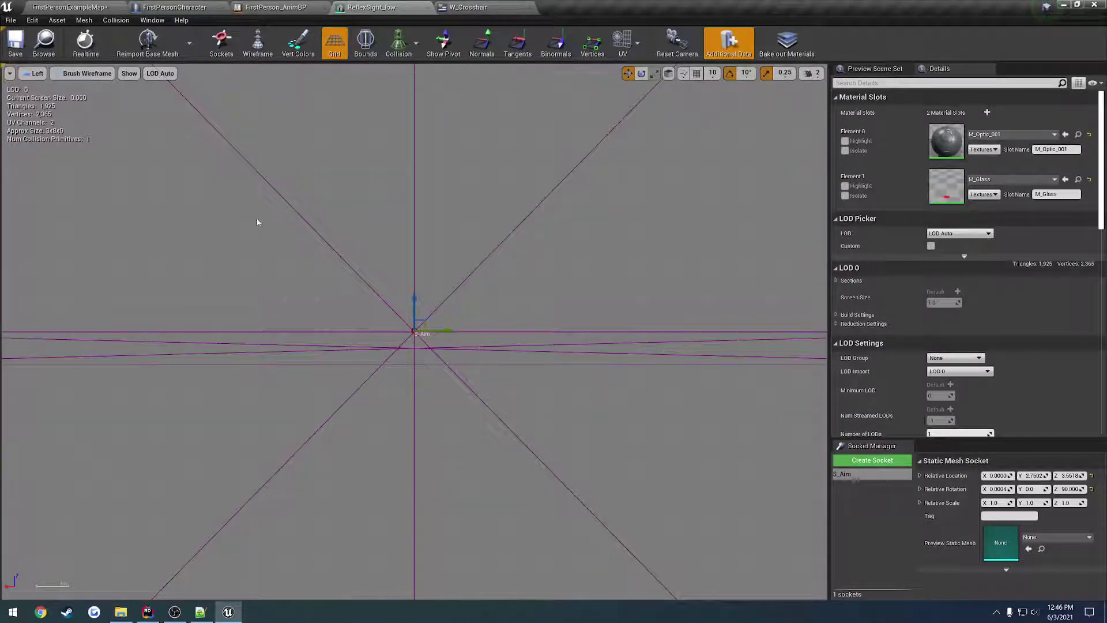
pyautogui.scroll(5, 425, 346)
pyautogui.moveTo(332, 241); pyautogui.dragTo(432, 309, button='right')
pyautogui.scroll(10, 434, 309)
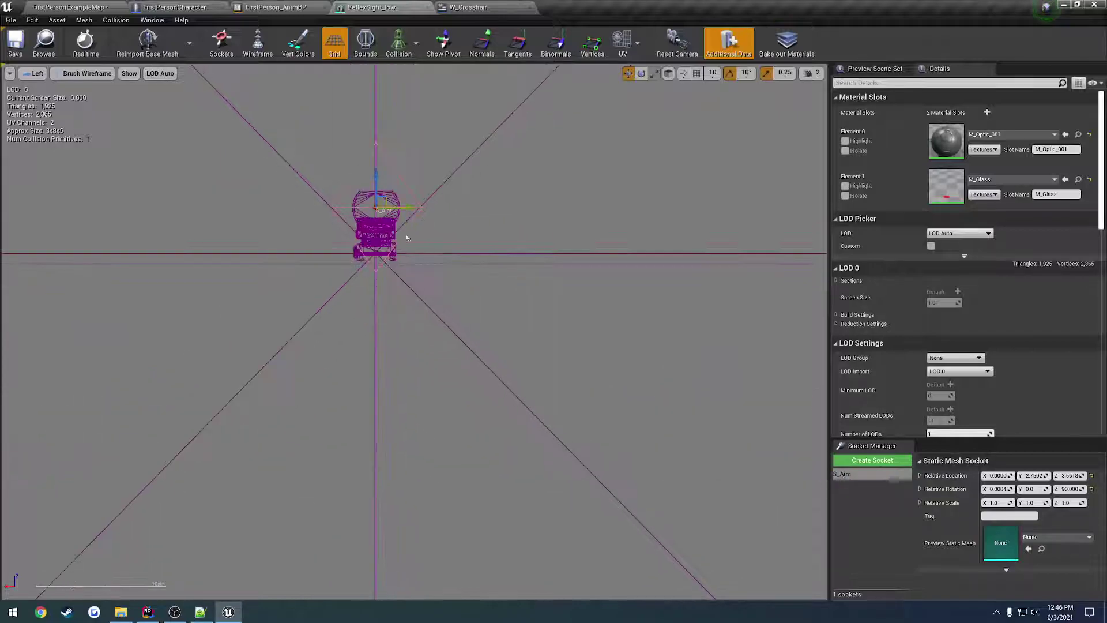
pyautogui.moveTo(398, 230); pyautogui.dragTo(486, 340, button='right')
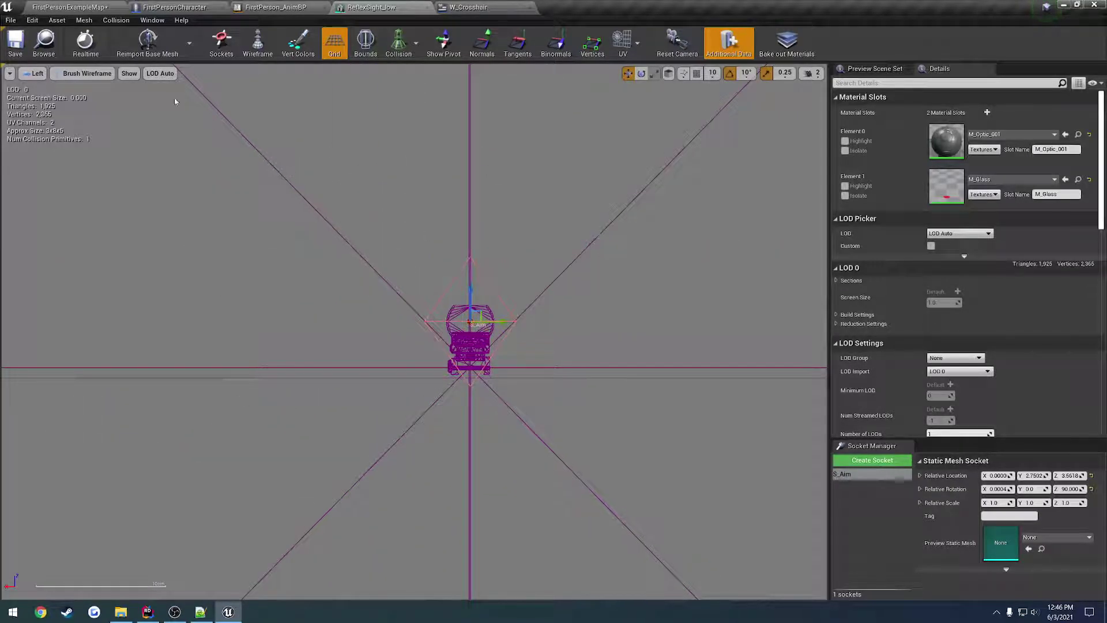
pyautogui.click(36, 73)
pyautogui.click(57, 97)
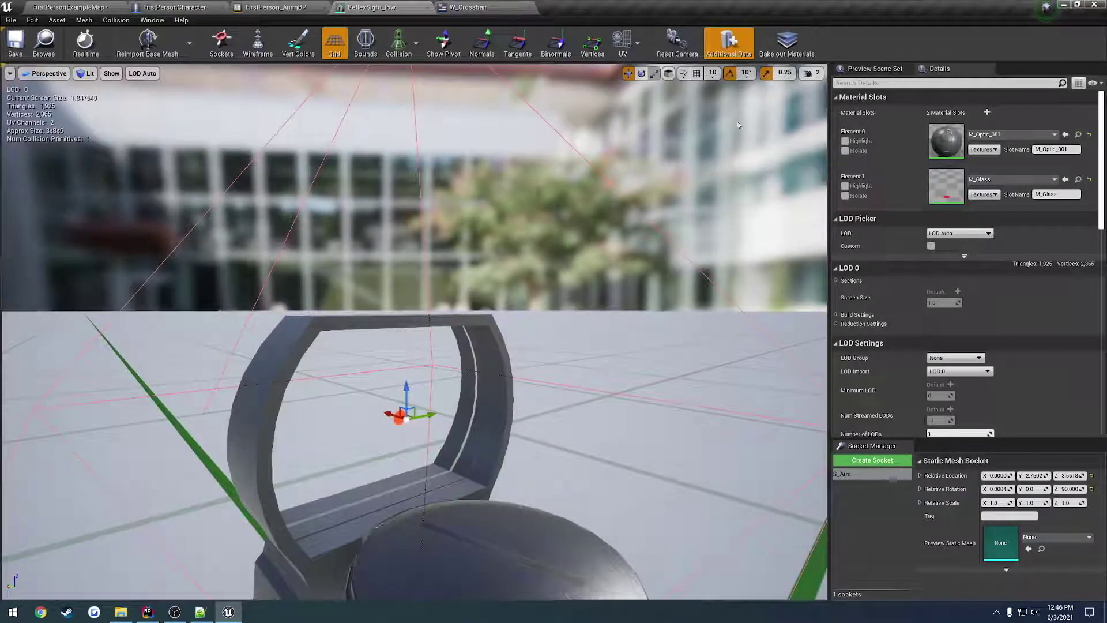
# Set the camera speed to 1, nudge the S_Aim socket towards the lens centre at about X 0.015, Z 3.577, and save the mesh
pyautogui.click(812, 74)
pyautogui.moveTo(819, 100); pyautogui.dragTo(792, 101)
pyautogui.moveTo(634, 230); pyautogui.dragTo(444, 215, button='right')
pyautogui.press('q')
pyautogui.press('e')
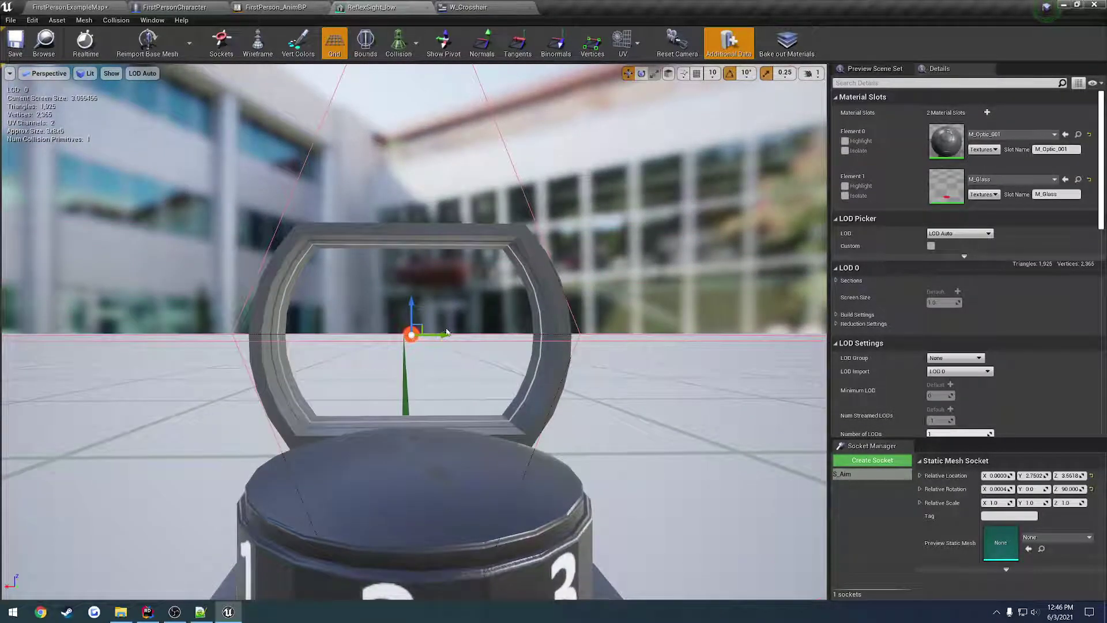
pyautogui.moveTo(443, 336); pyautogui.dragTo(442, 335)
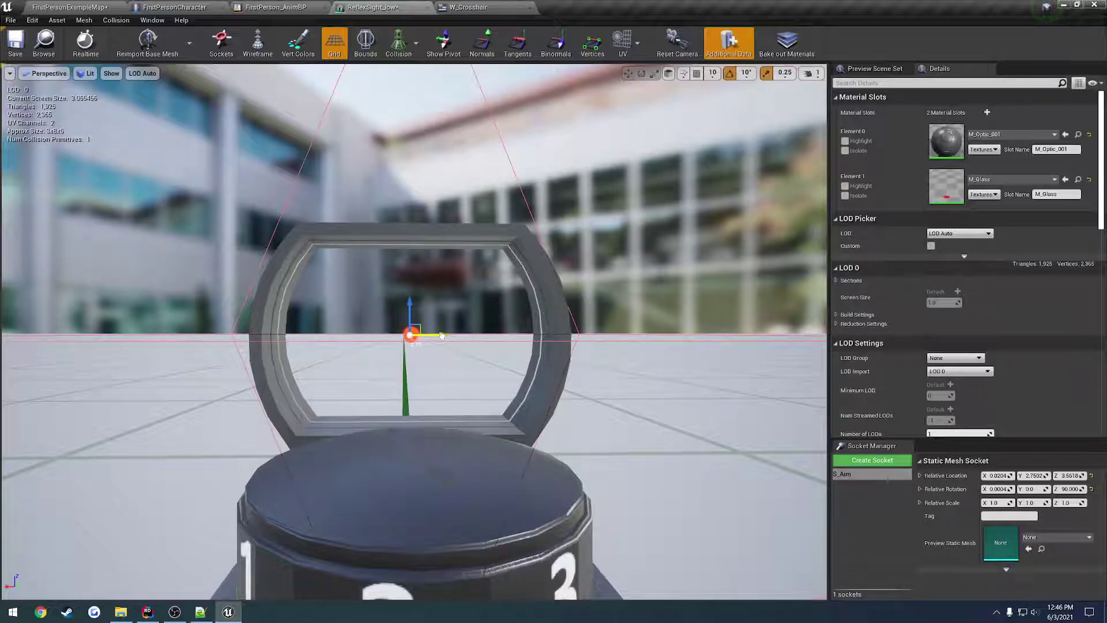
pyautogui.click(413, 326)
pyautogui.click(411, 335)
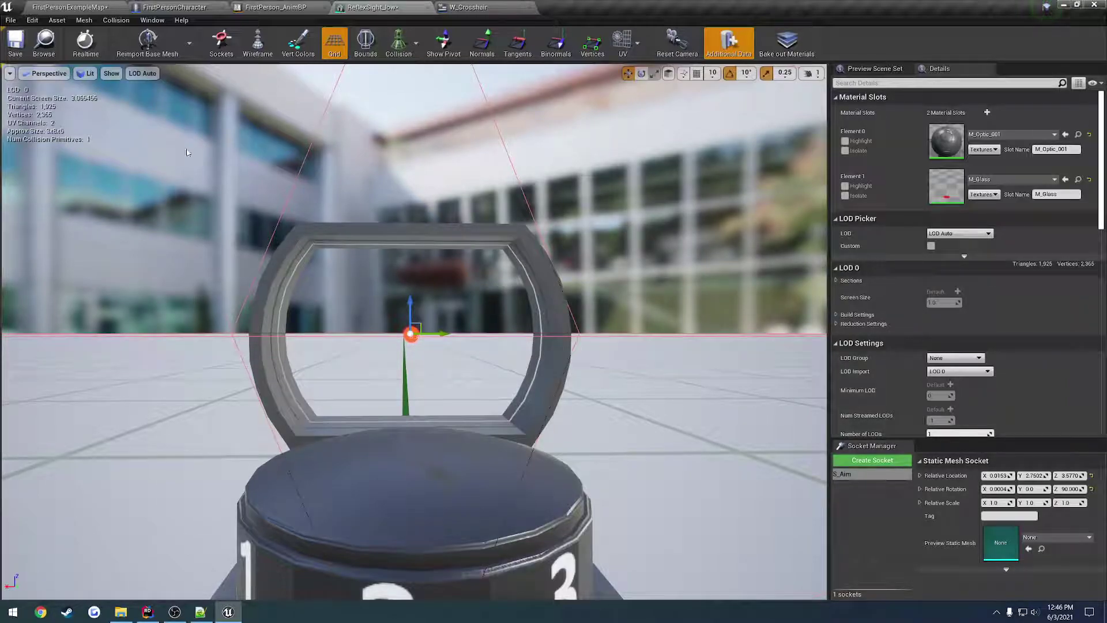
pyautogui.click(15, 41)
# Play-test the level to check the crosshair against the sight with the nudged S_Aim socket
pyautogui.click(69, 7)
pyautogui.click(750, 41)
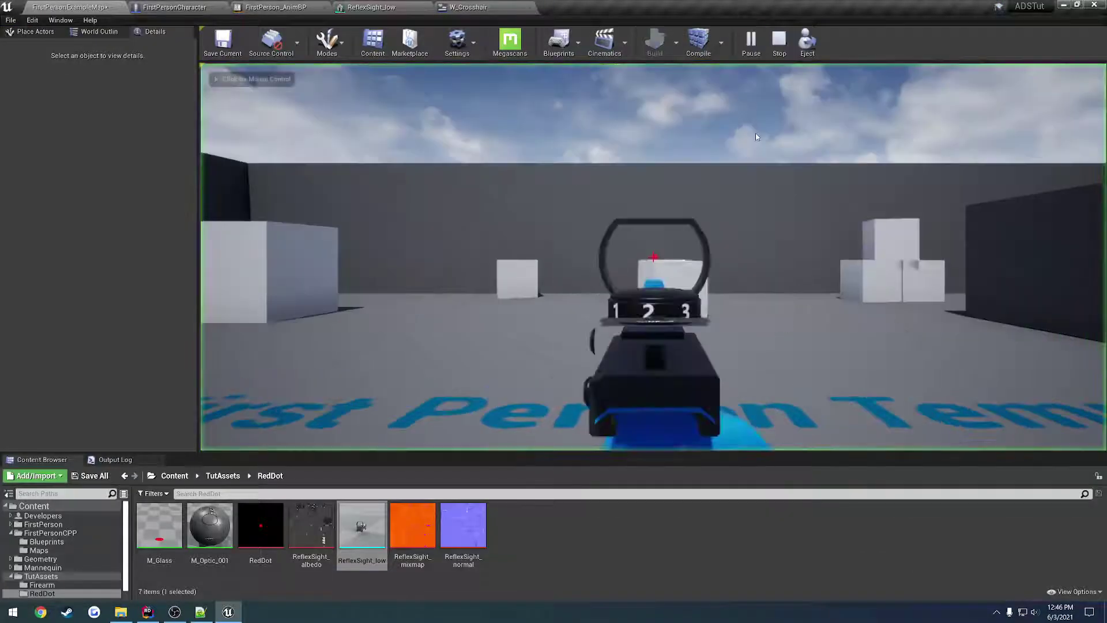
pyautogui.click(757, 137)
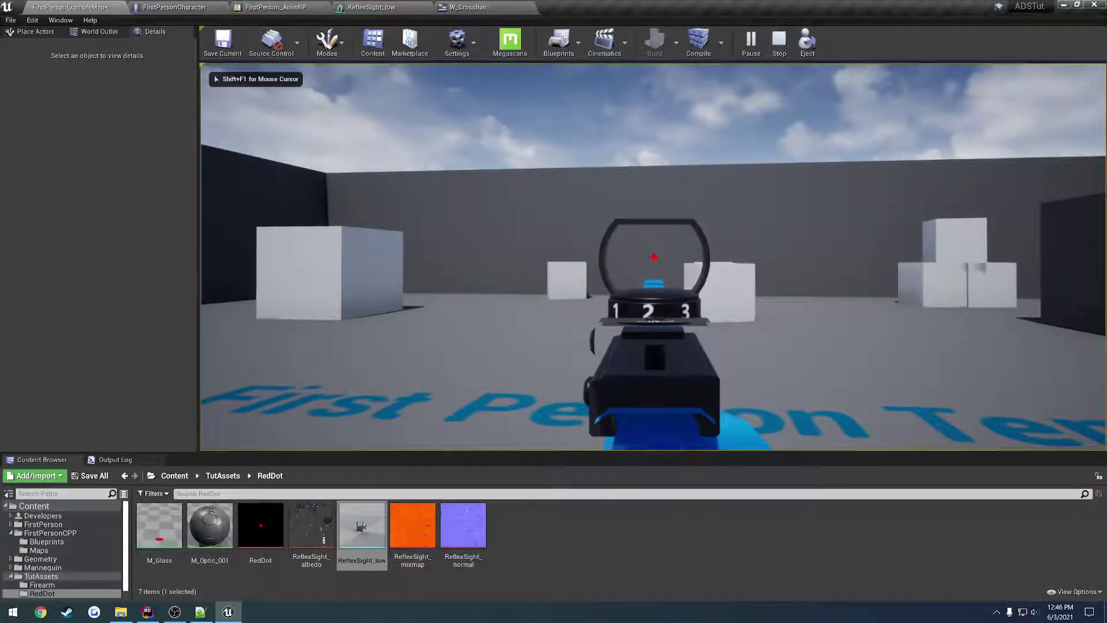
pyautogui.hotkey('shift', 'F1')
# Move the S_Aim socket on ReflexSight_low sideways to about X -0.010 and save the mesh
pyautogui.click(479, 7)
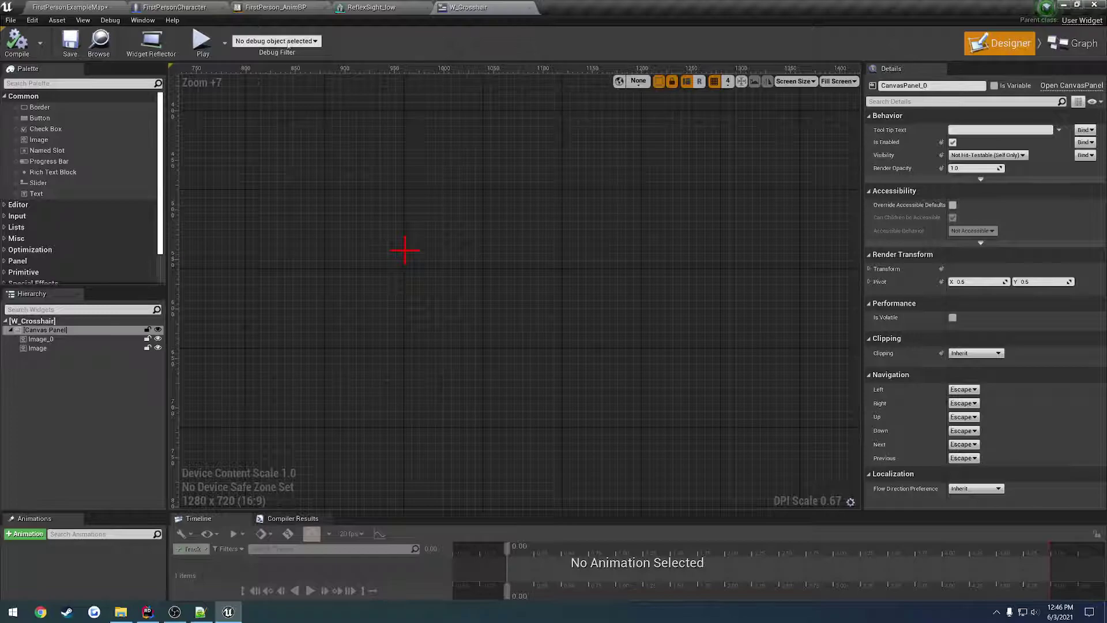
pyautogui.click(370, 6)
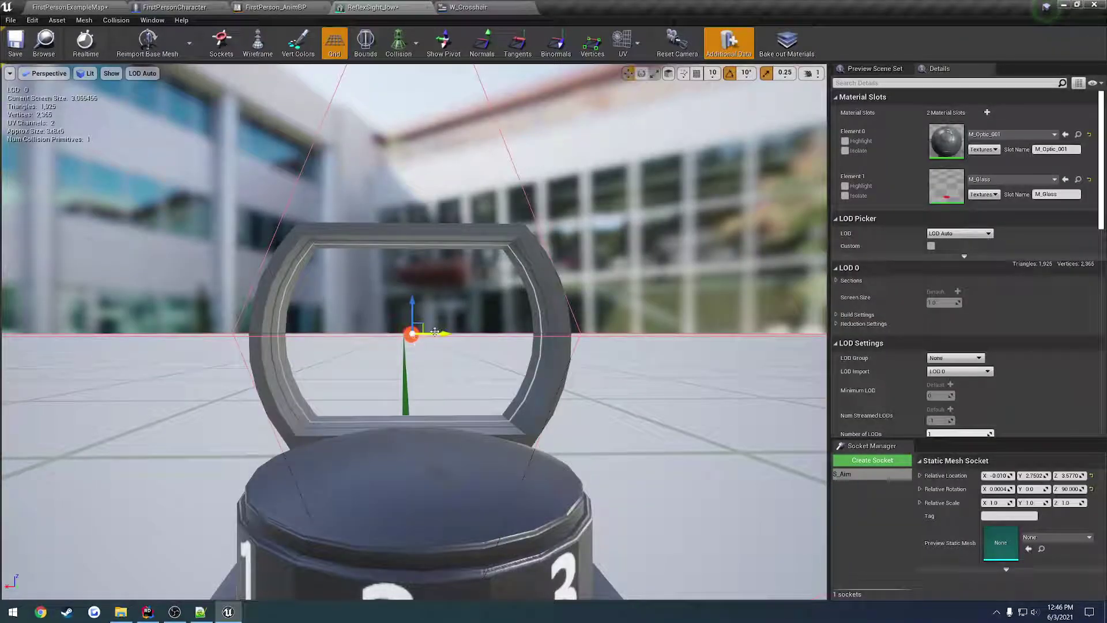
pyautogui.click(16, 43)
# Play-test the level in full screen to check the adjusted socket's alignment, and save the level
pyautogui.click(69, 7)
pyautogui.click(750, 43)
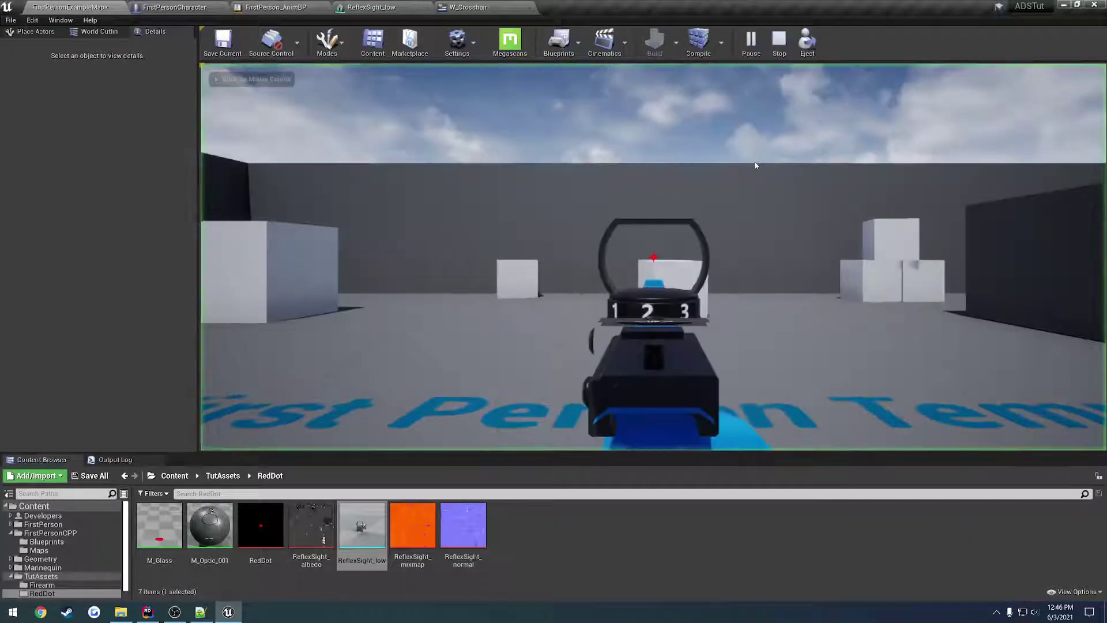
pyautogui.press('F11')
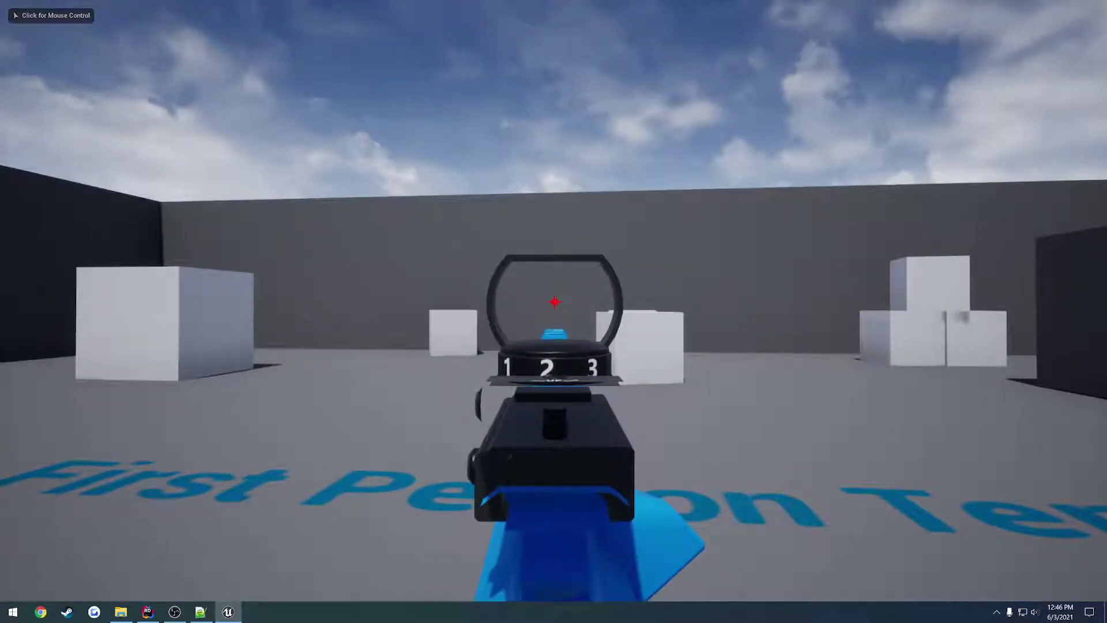
pyautogui.press('Escape')
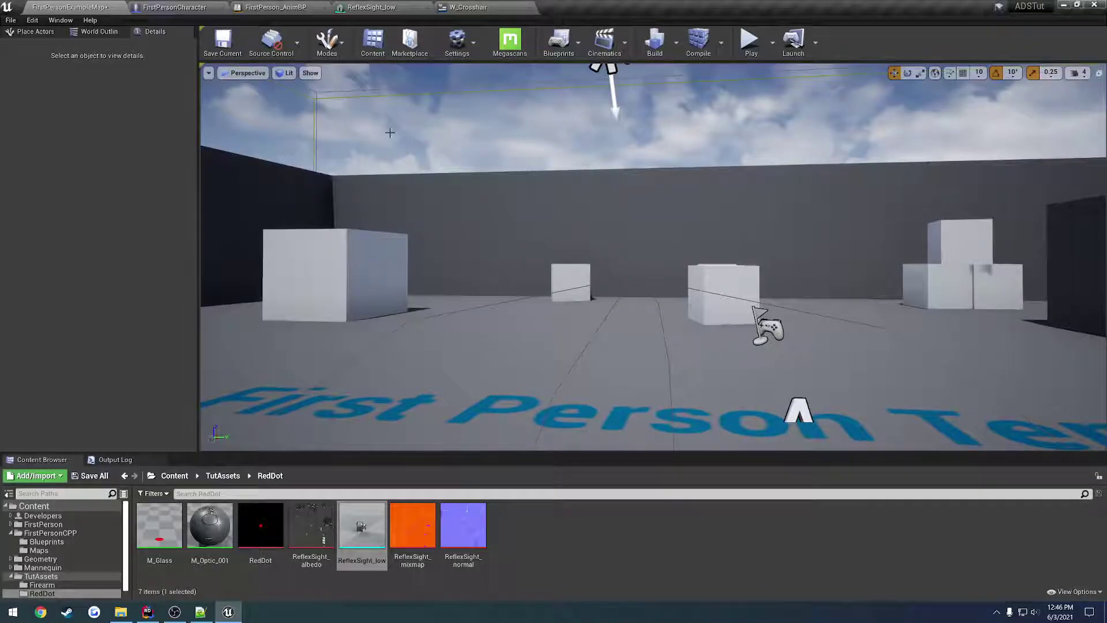
pyautogui.click(11, 19)
pyautogui.click(41, 111)
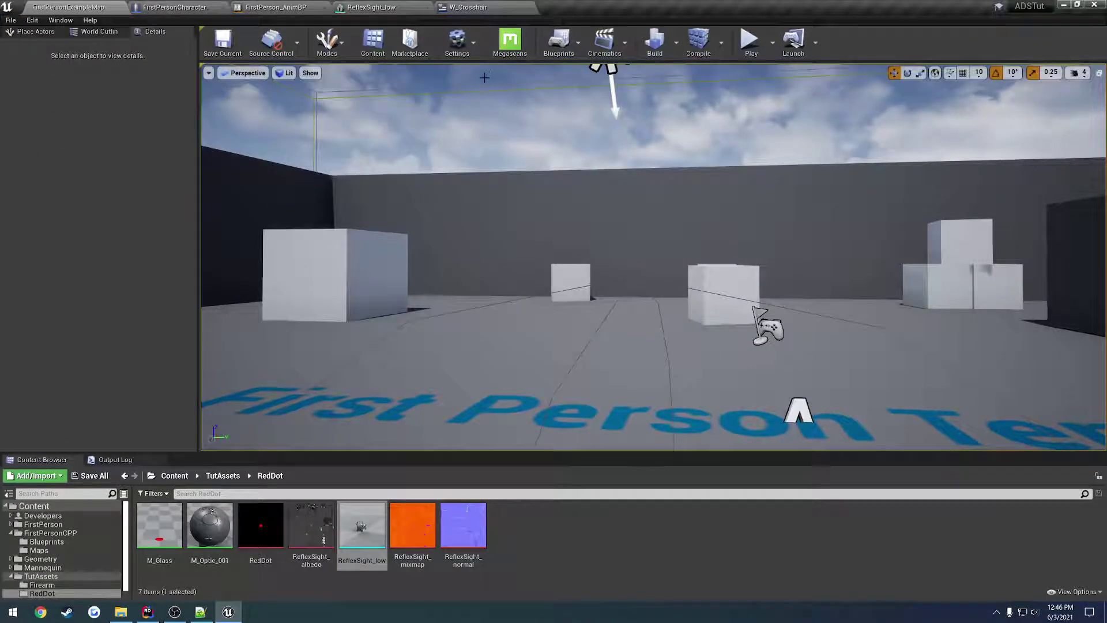
# Set the forward-vector multiplier in Set Sight Transform to 30, compile FirstPerson_AnimBP and play-test the level
pyautogui.click(320, 6)
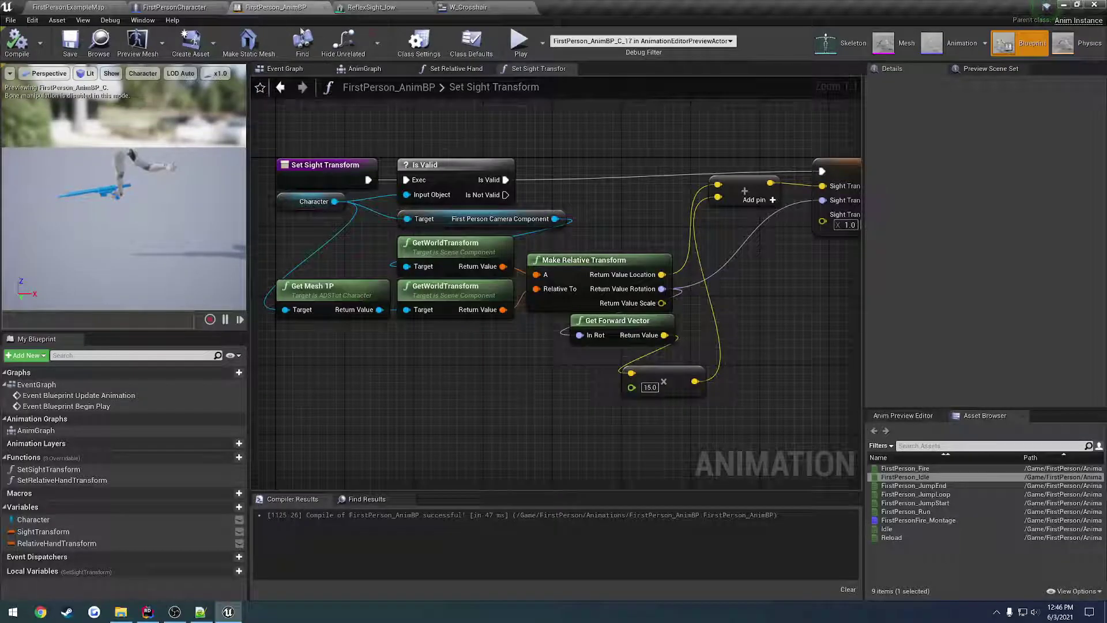
pyautogui.click(650, 387)
pyautogui.write('30')
pyautogui.press('Return')
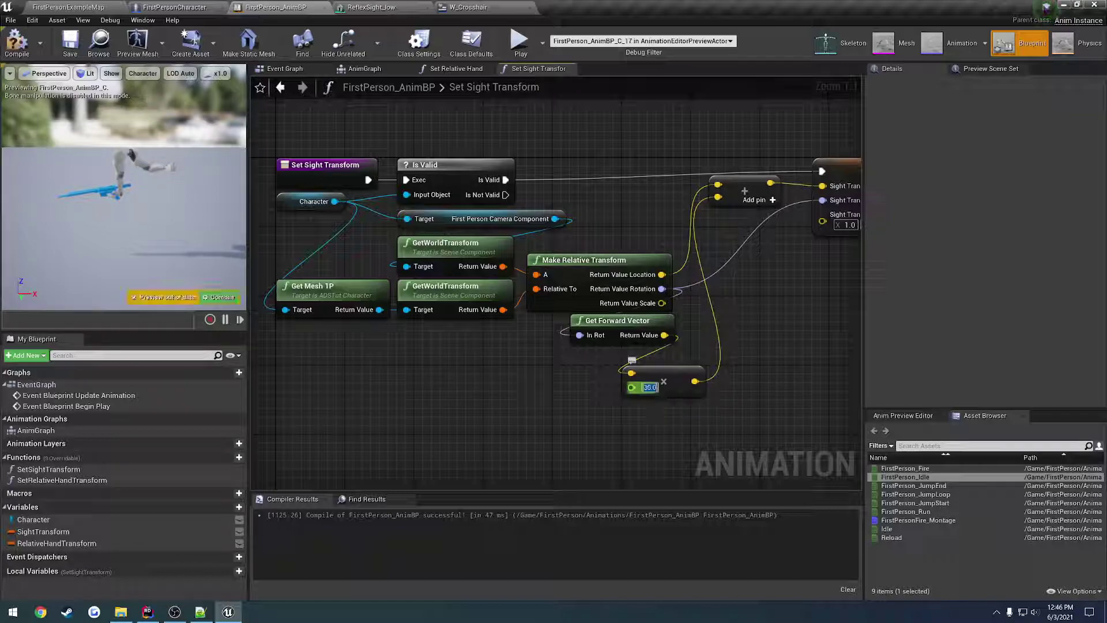
pyautogui.click(13, 56)
pyautogui.click(519, 41)
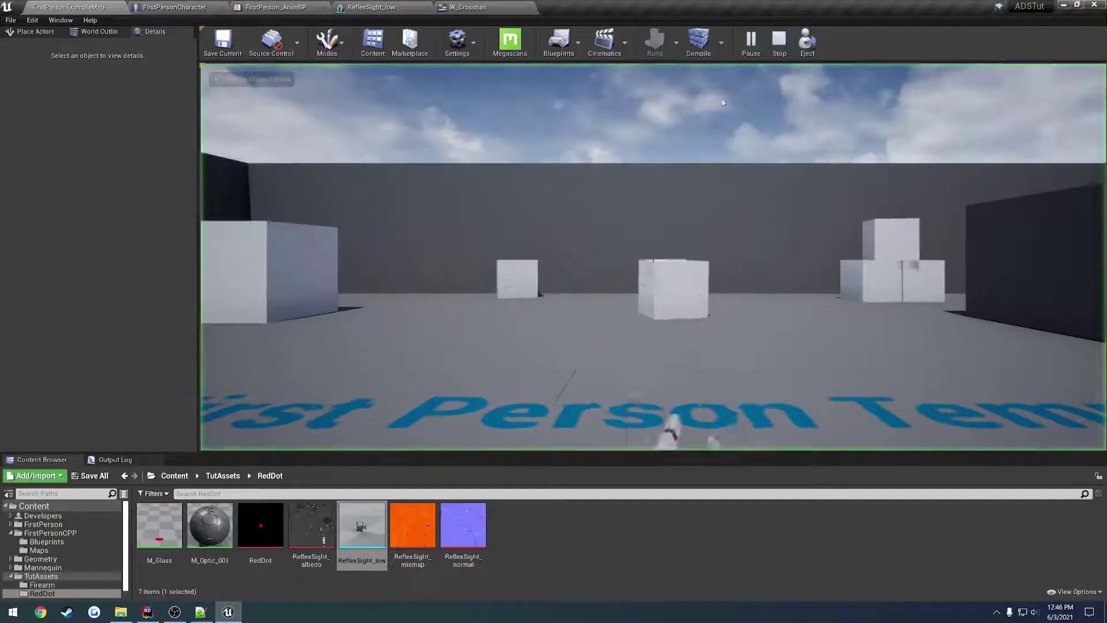
# Aim down the sight in the running play-test at full screen to check its alignment, and end the session
pyautogui.click(694, 144)
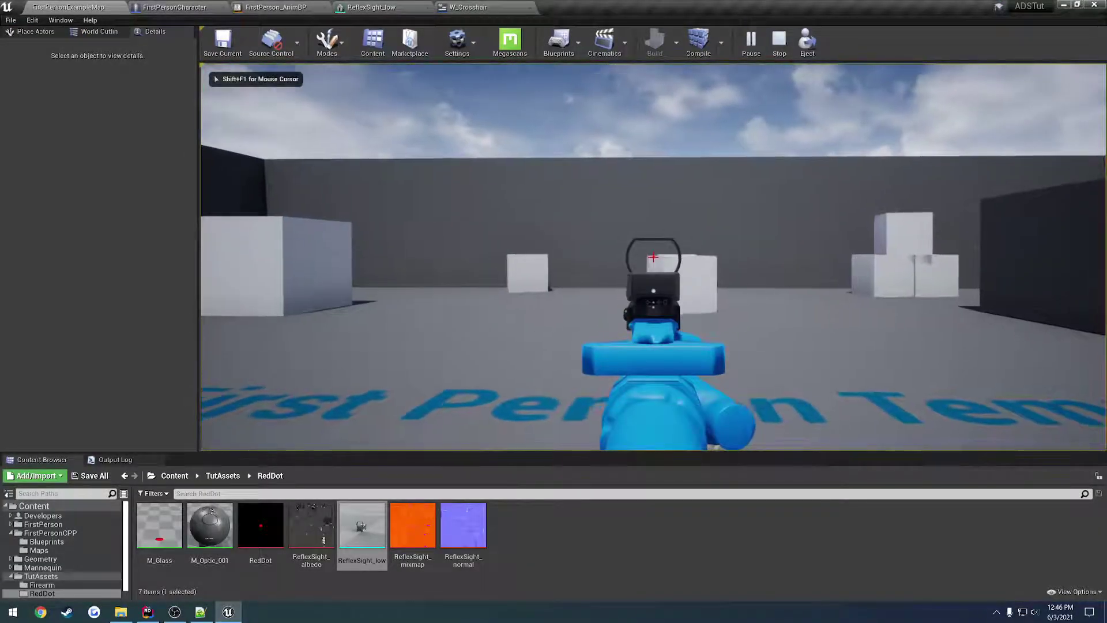
pyautogui.press('F11')
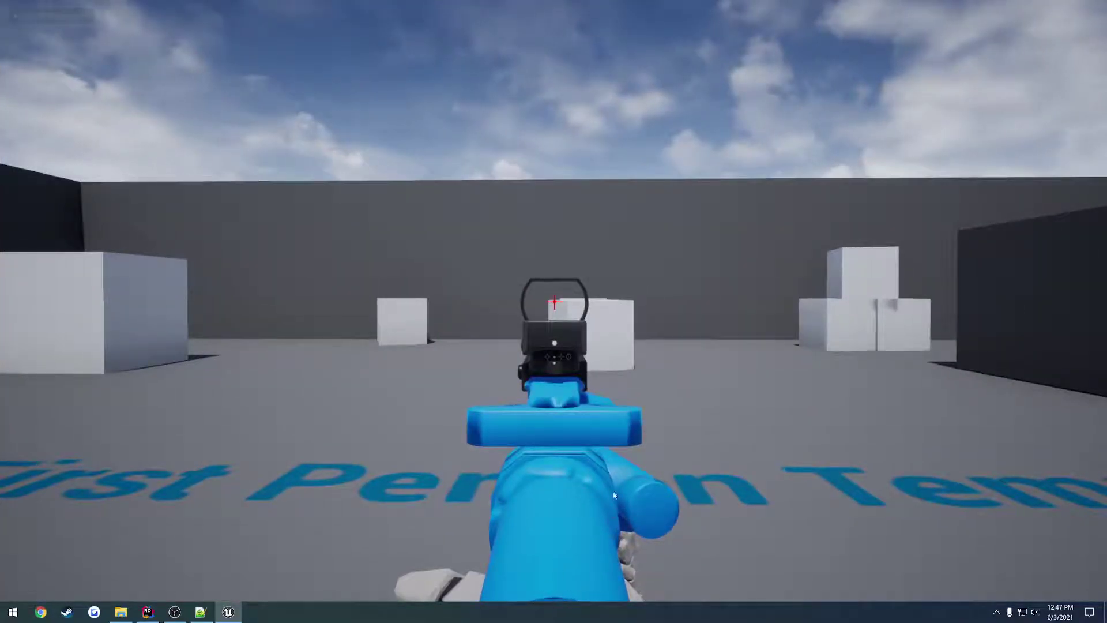
pyautogui.press('Escape')
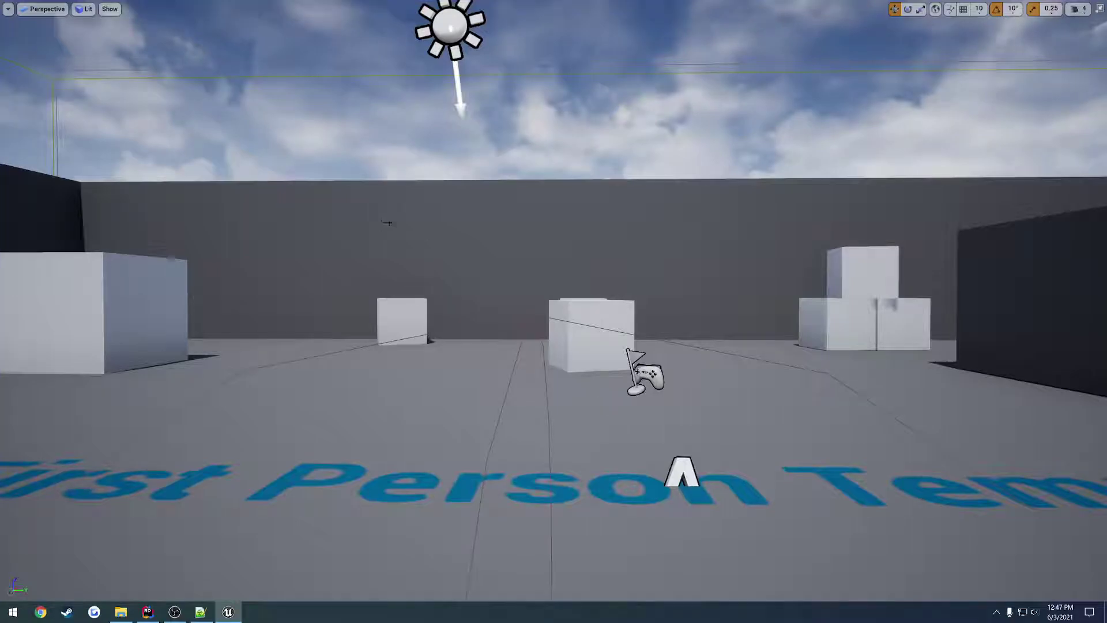
pyautogui.press('F11')
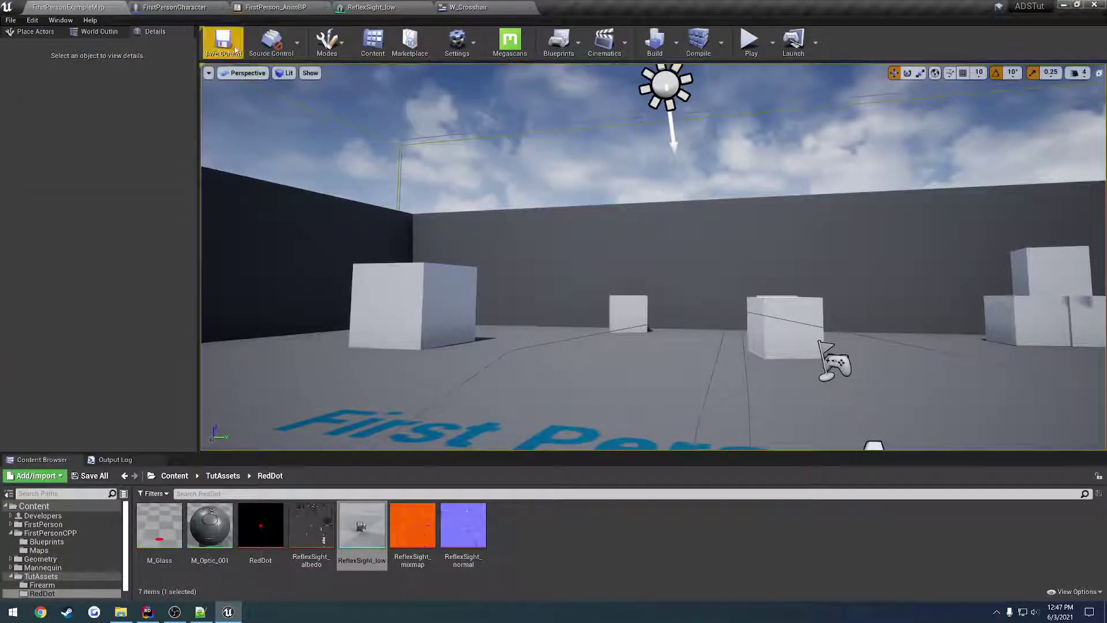
# Set the Near Clip Plane to 5.0 in the project settings and close the settings
pyautogui.click(466, 49)
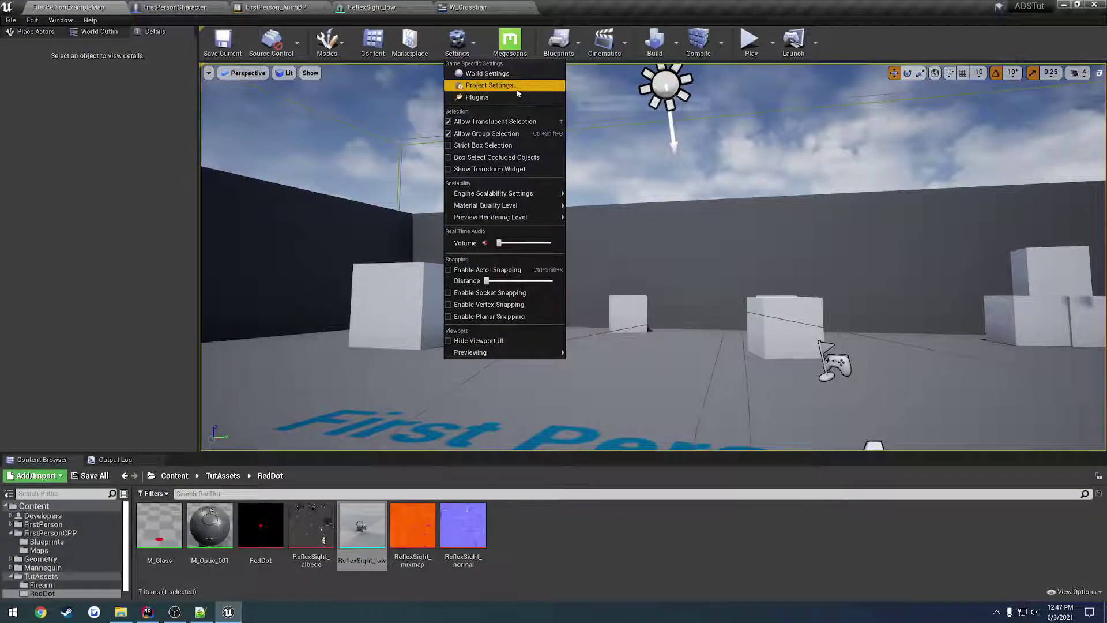
pyautogui.click(491, 84)
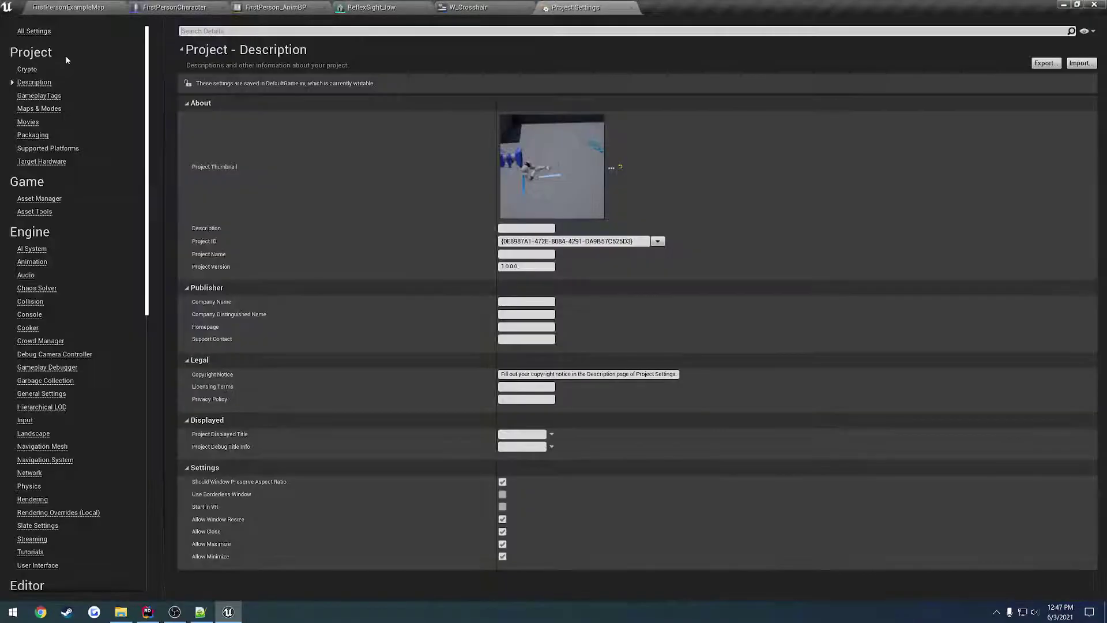
pyautogui.click(33, 31)
pyautogui.click(251, 32)
pyautogui.write('clip')
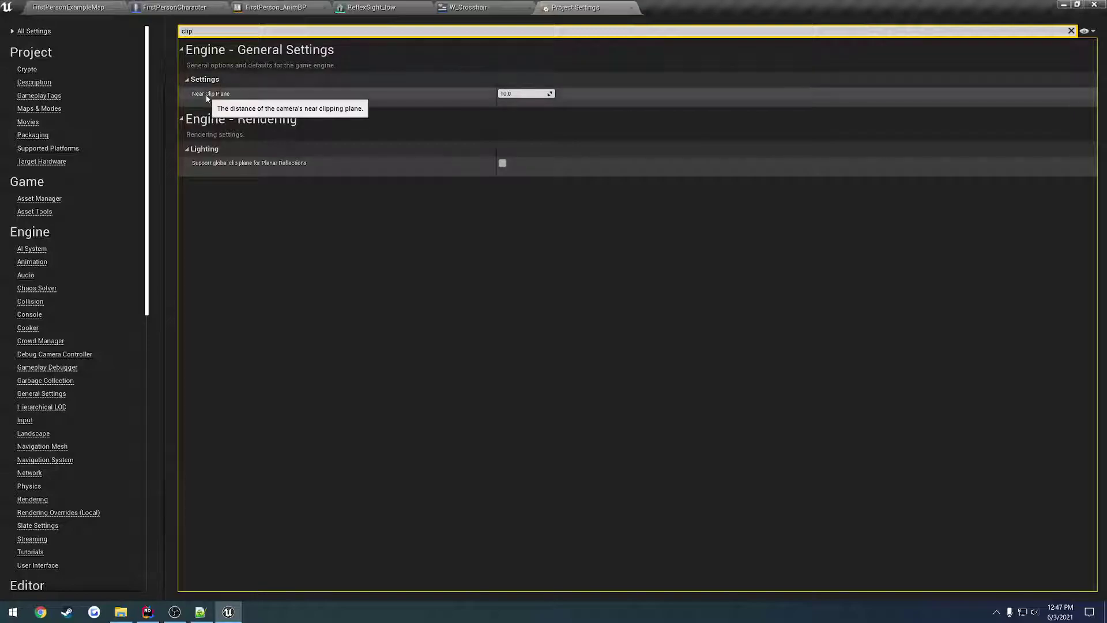
pyautogui.click(528, 93)
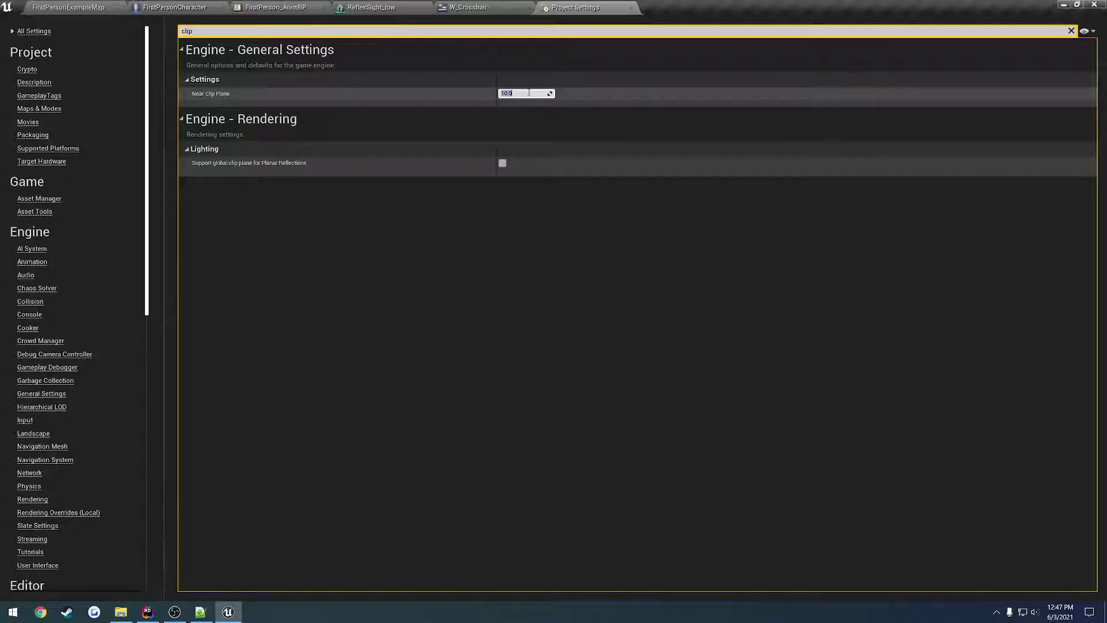
pyautogui.write('5.0')
pyautogui.click(632, 8)
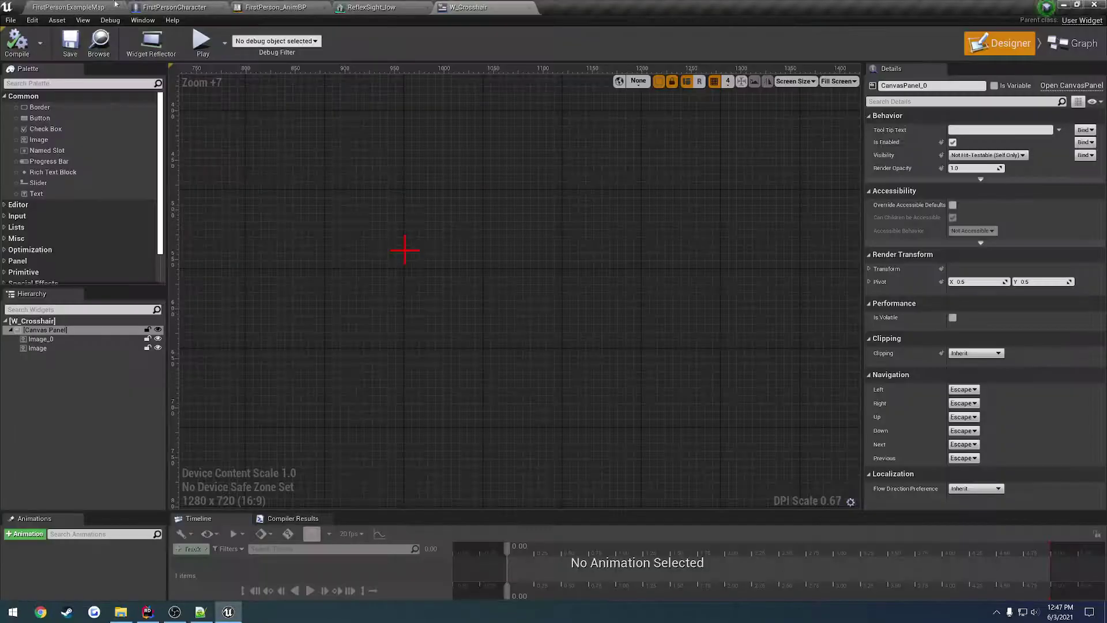
# Save the project from the level editor, close the editor and relaunch it
pyautogui.click(68, 7)
pyautogui.click(10, 20)
pyautogui.click(49, 111)
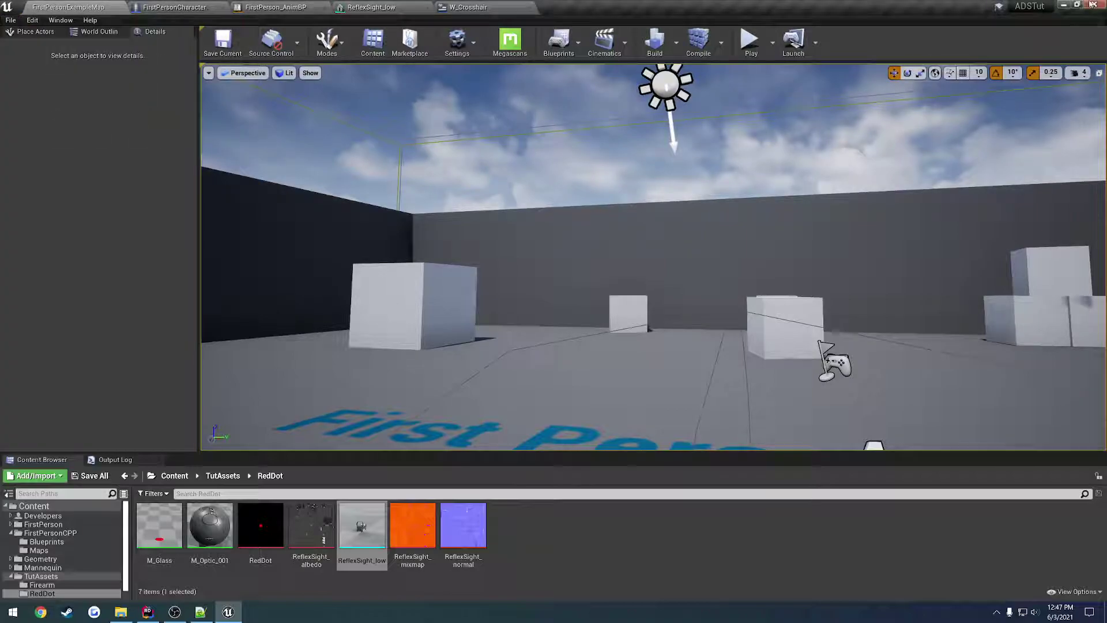
pyautogui.click(1089, 7)
pyautogui.click(1040, 23)
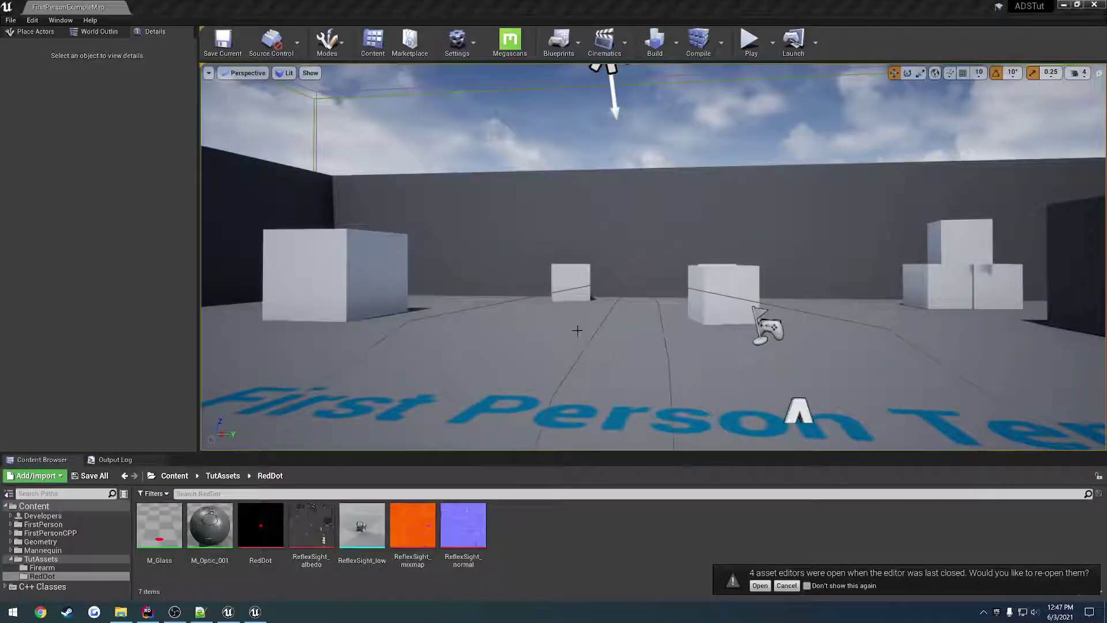
# Play-test aiming in full screen with the new clip plane and decline reopening the previous asset editors
pyautogui.click(750, 41)
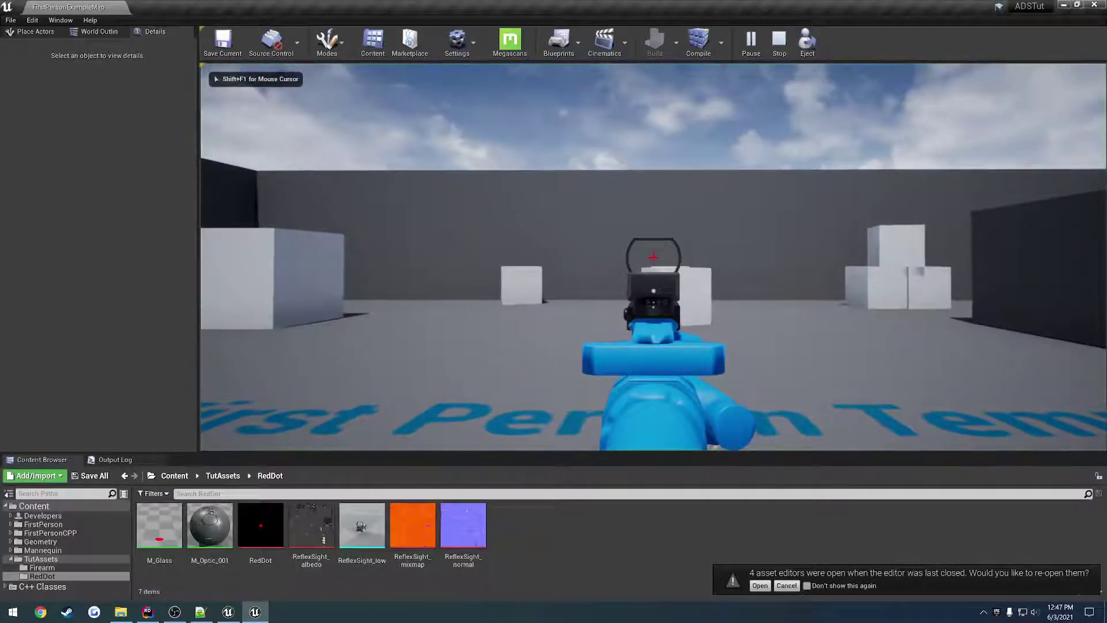
pyautogui.press('F11')
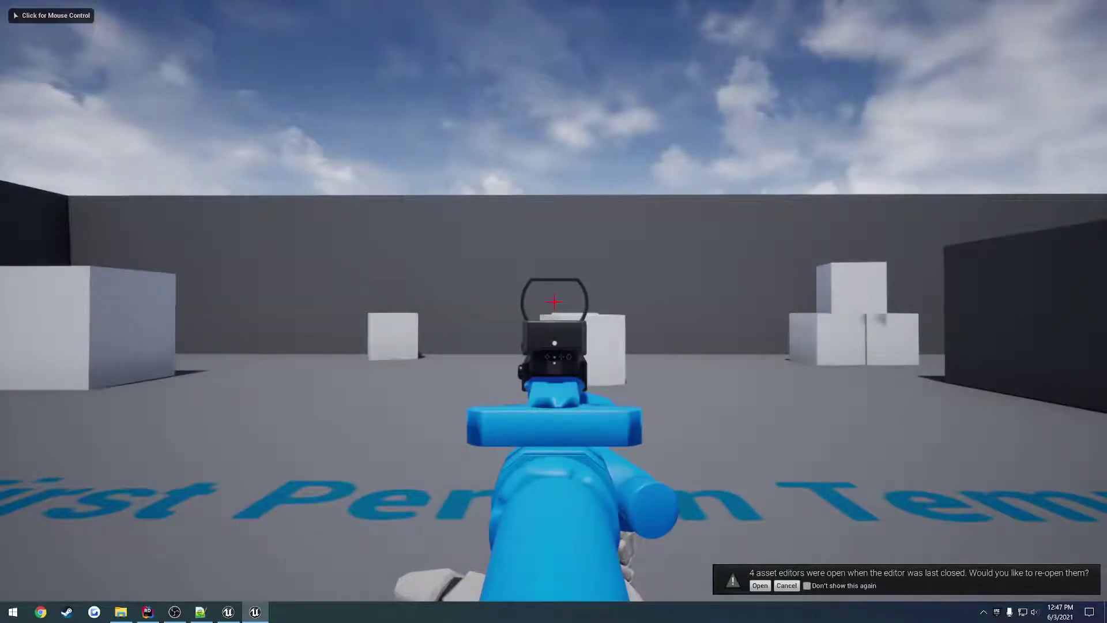
pyautogui.click(543, 577)
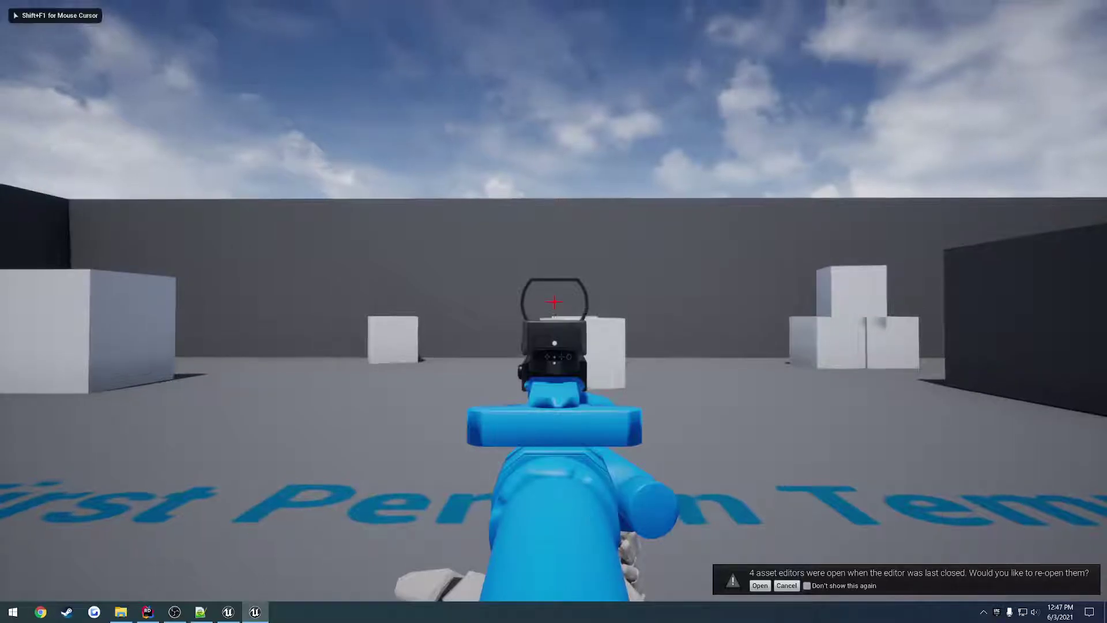
pyautogui.press('Escape')
pyautogui.press('F11')
pyautogui.click(793, 586)
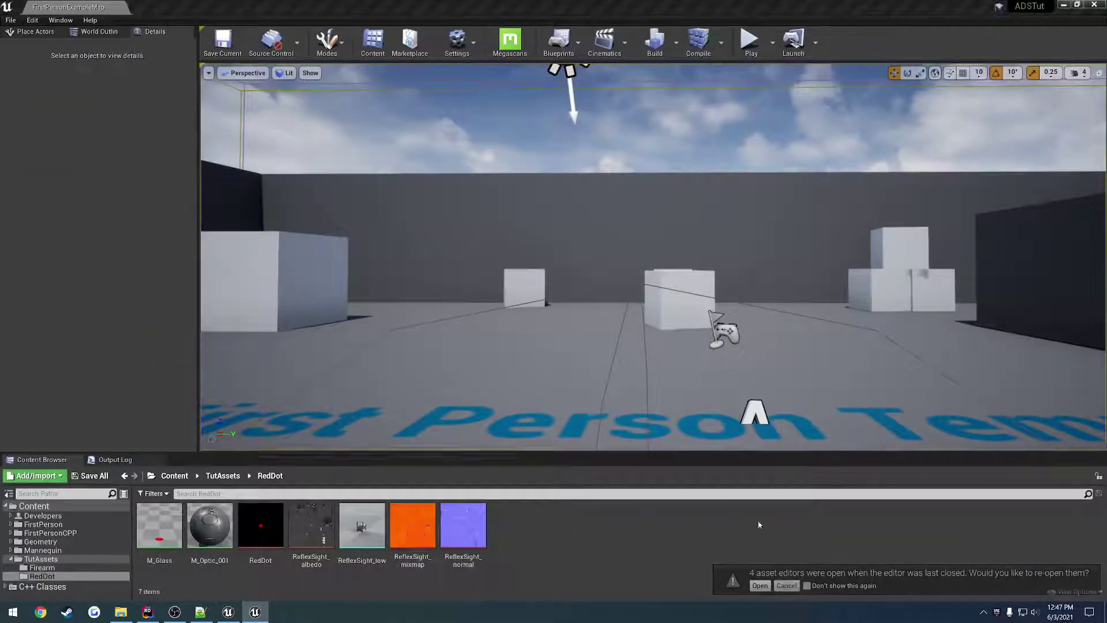
# Examine the placed first-person character's camera, arms and weapon in the level from several sides
pyautogui.moveTo(743, 346); pyautogui.dragTo(778, 415, button='right')
pyautogui.press('w')
pyautogui.press('a')
pyautogui.press('a')
pyautogui.moveTo(253, 247); pyautogui.dragTo(540, 275, button='right')
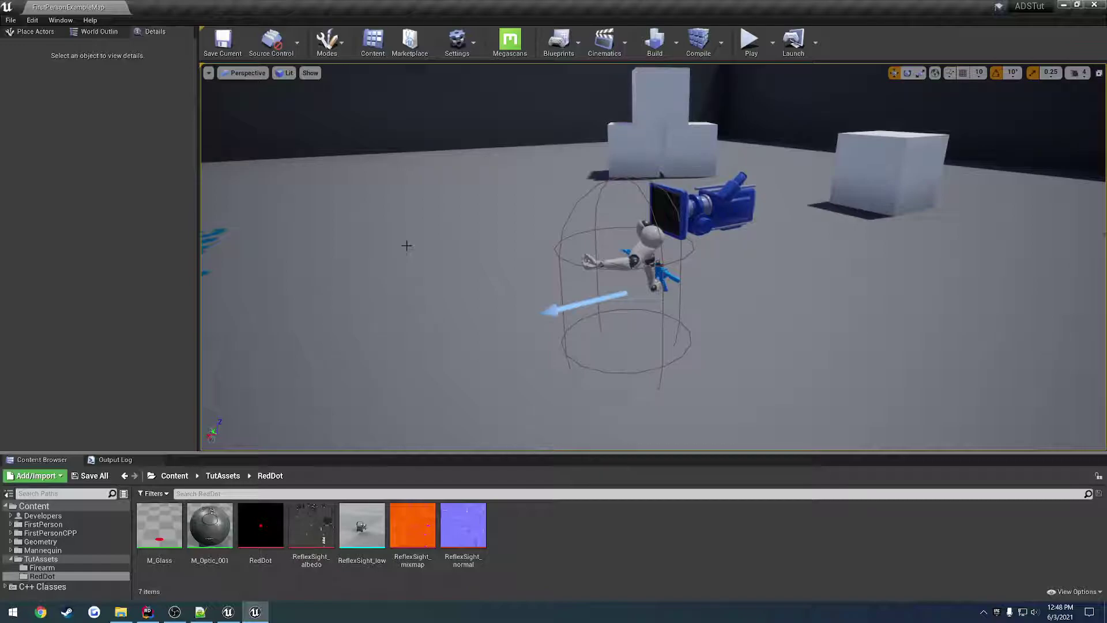
pyautogui.press('d')
pyautogui.moveTo(461, 226); pyautogui.dragTo(202, 225, button='right')
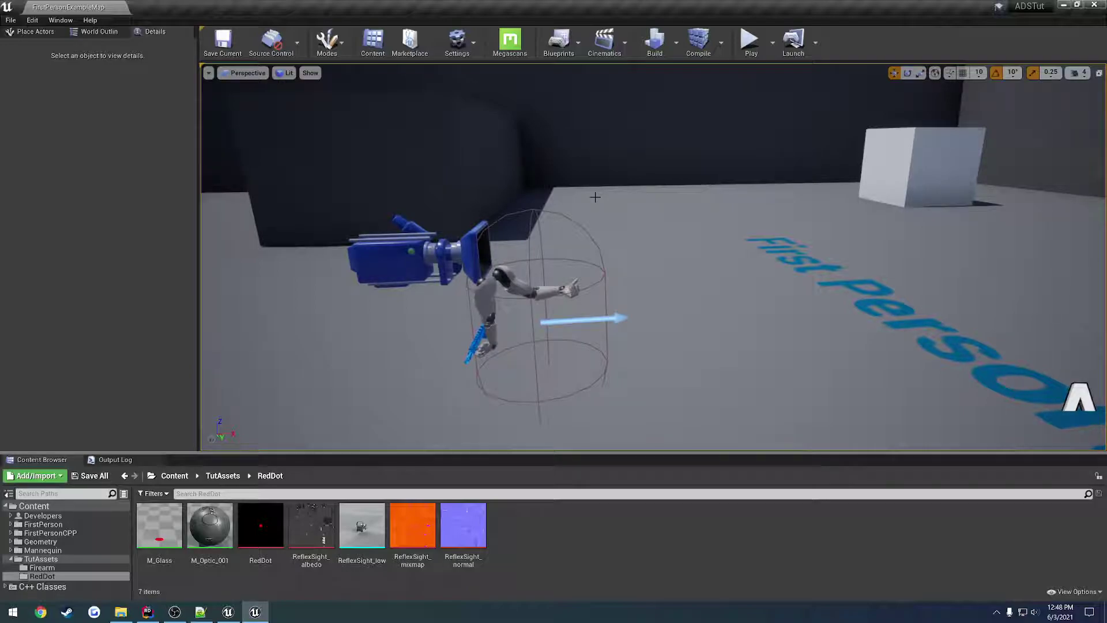
pyautogui.press('a')
pyautogui.moveTo(595, 213)
pyautogui.mouseDown(button='right')
pyautogui.moveTo(709, 212)
pyautogui.moveTo(508, 231)
pyautogui.moveTo(576, 222)
pyautogui.moveTo(567, 172)
pyautogui.moveTo(674, 219)
pyautogui.moveTo(576, 219)
pyautogui.moveTo(598, 211)
pyautogui.mouseUp(button='right')
pyautogui.press('d')
pyautogui.press('a')
pyautogui.press('w')
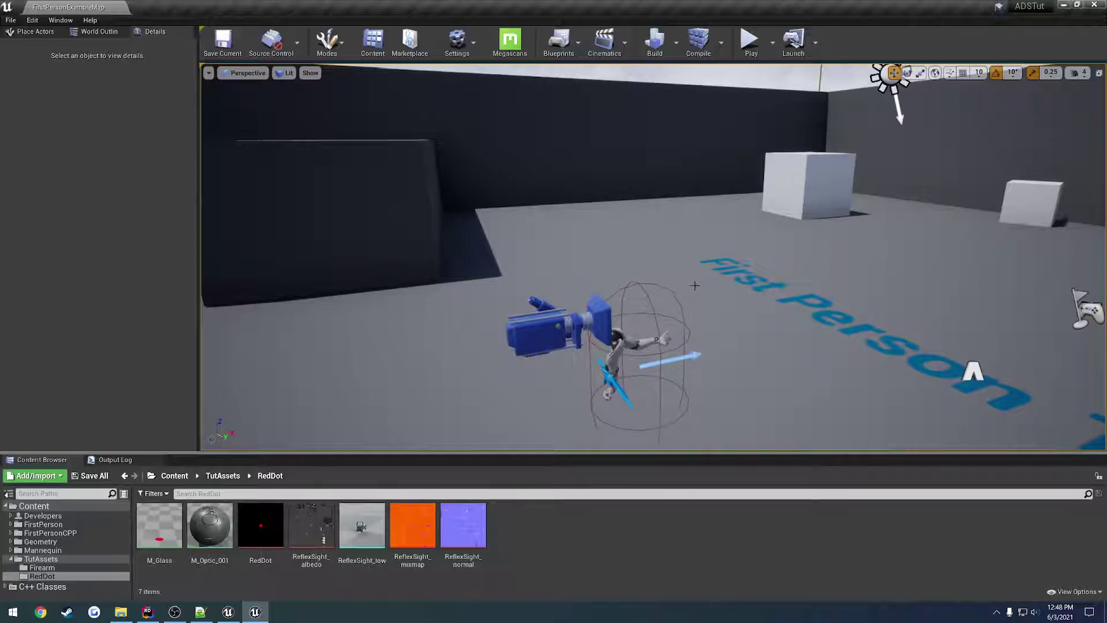
pyautogui.moveTo(694, 286); pyautogui.dragTo(791, 310, button='right')
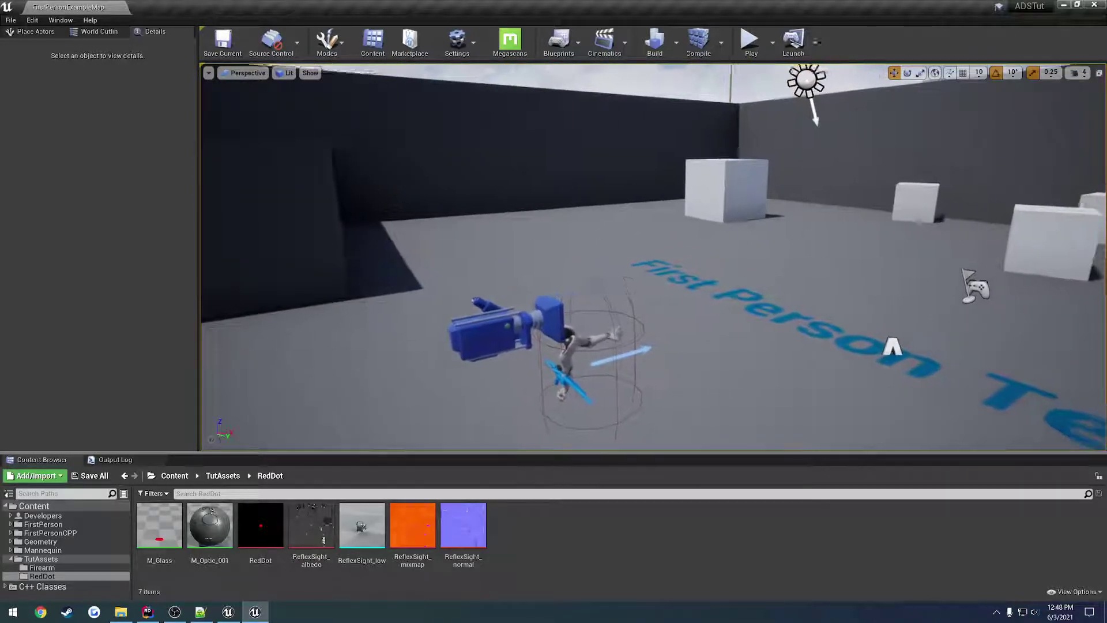
pyautogui.moveTo(593, 172); pyautogui.dragTo(547, 208, button='right')
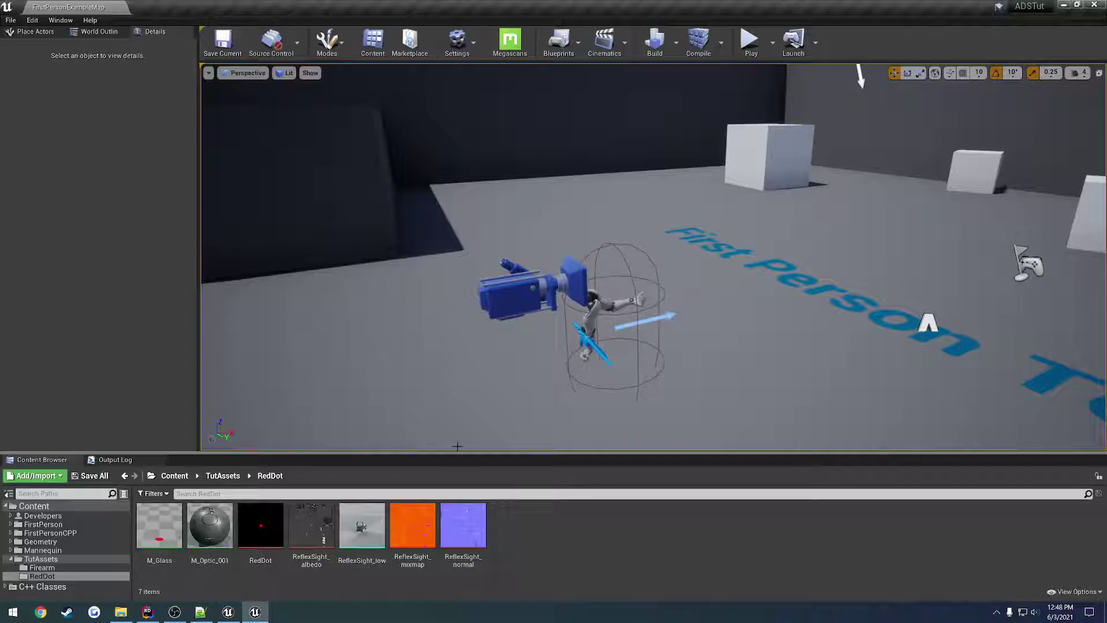
# Open FirstPerson_AnimBP from the FirstPerson Animations folder
pyautogui.moveTo(349, 529)
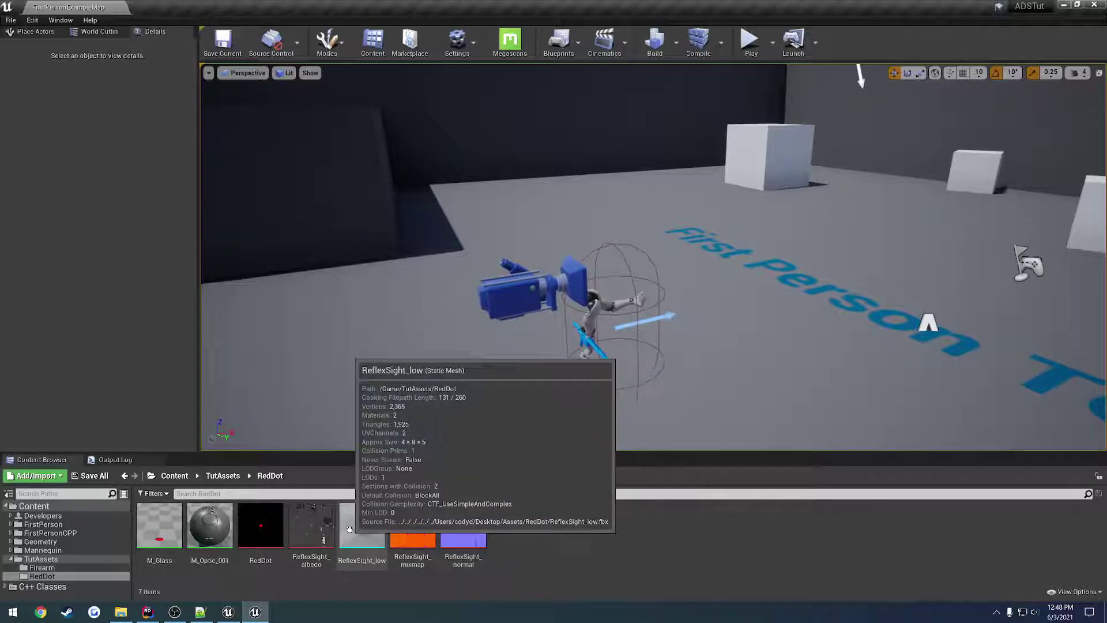
pyautogui.click(82, 531)
pyautogui.doubleClick(159, 524)
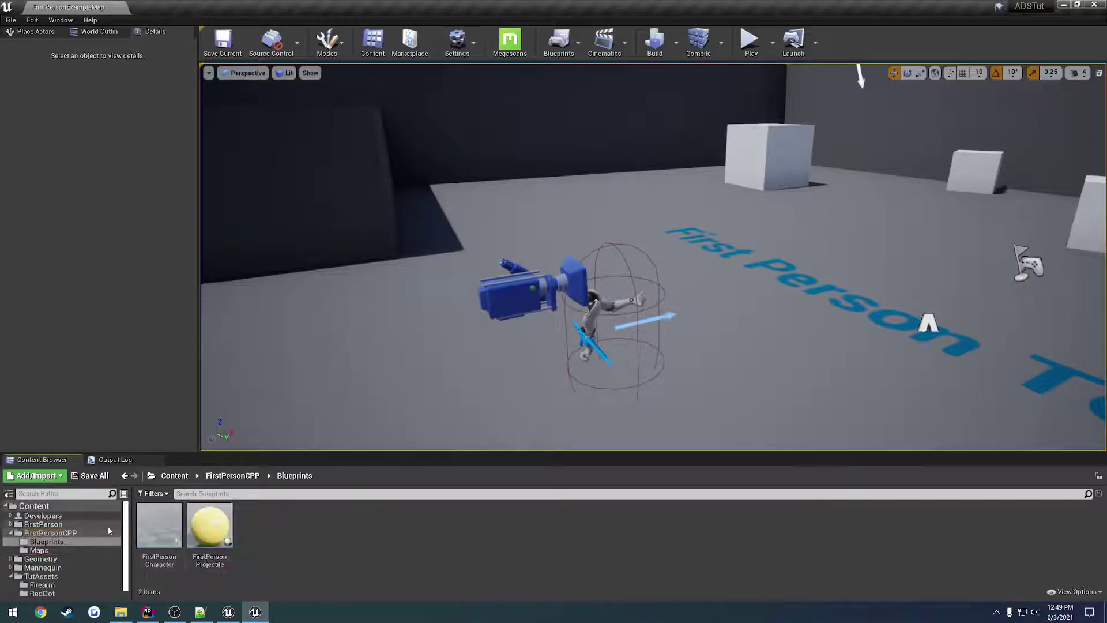
pyautogui.click(69, 524)
pyautogui.doubleClick(159, 525)
pyautogui.doubleClick(159, 525)
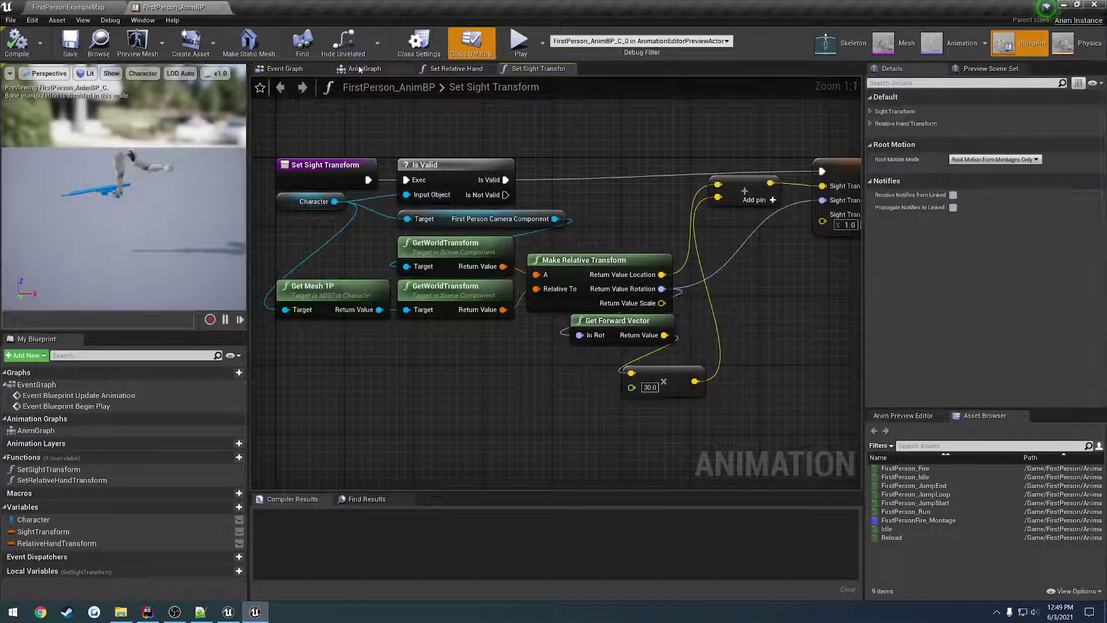
# Review the Event Graph's Begin Play chain and the Set Sight Transform and Set Relative Hand Transform functions in FirstPerson_AnimBP
pyautogui.click(289, 69)
pyautogui.moveTo(367, 118); pyautogui.dragTo(620, 155, button='right')
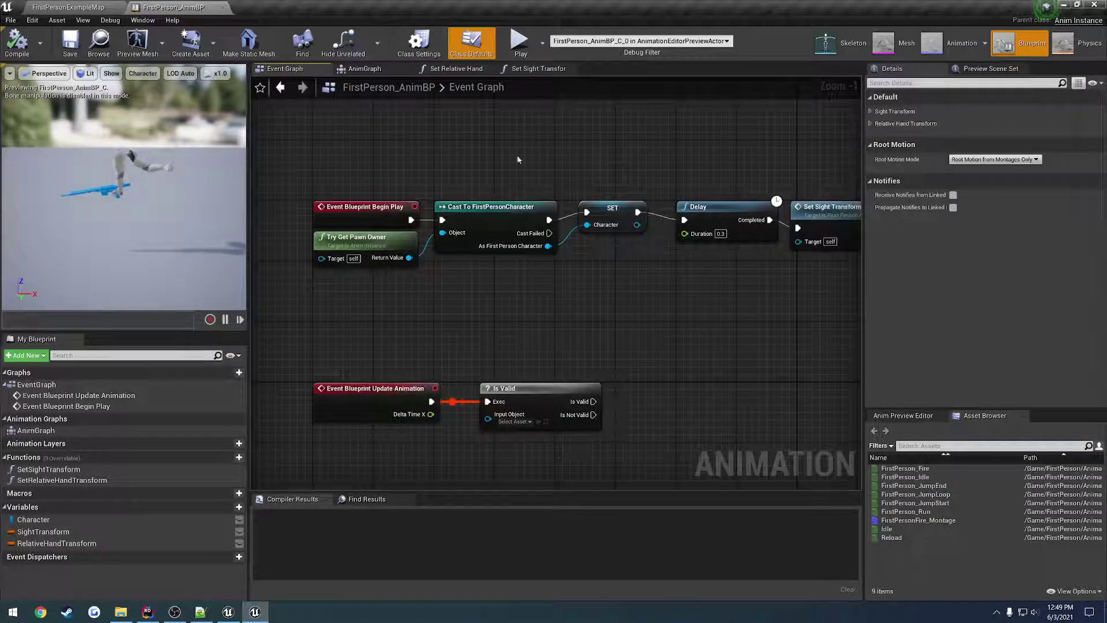
pyautogui.moveTo(359, 191); pyautogui.dragTo(367, 262)
pyautogui.click(434, 177)
pyautogui.moveTo(581, 171); pyautogui.dragTo(438, 157, button='right')
pyautogui.doubleClick(459, 183)
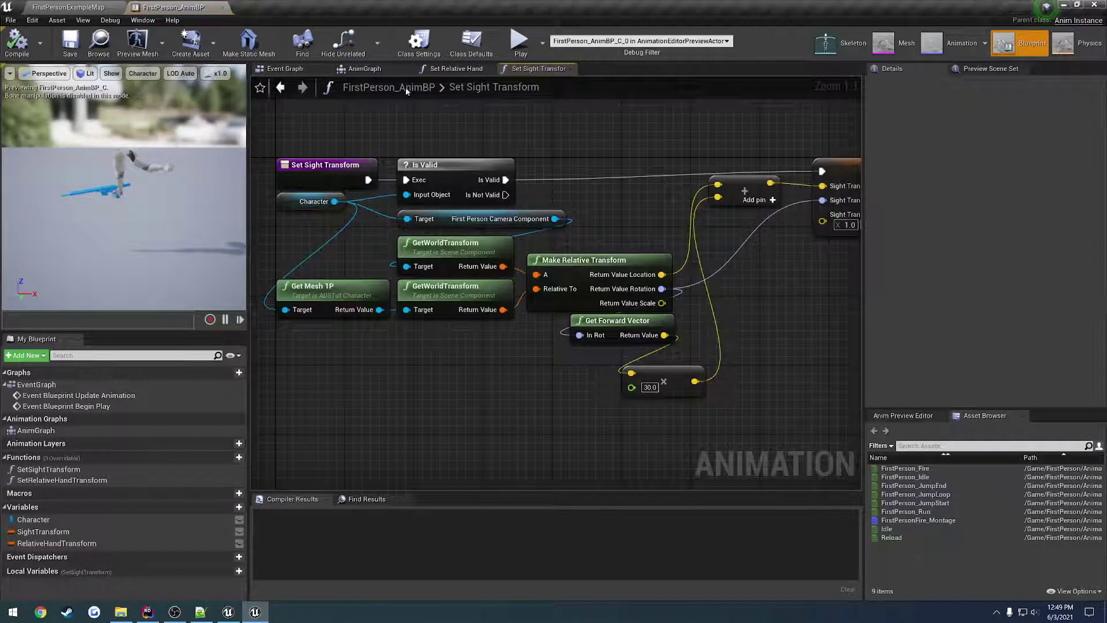
pyautogui.click(444, 70)
pyautogui.click(289, 70)
pyautogui.click(551, 176)
pyautogui.click(472, 178)
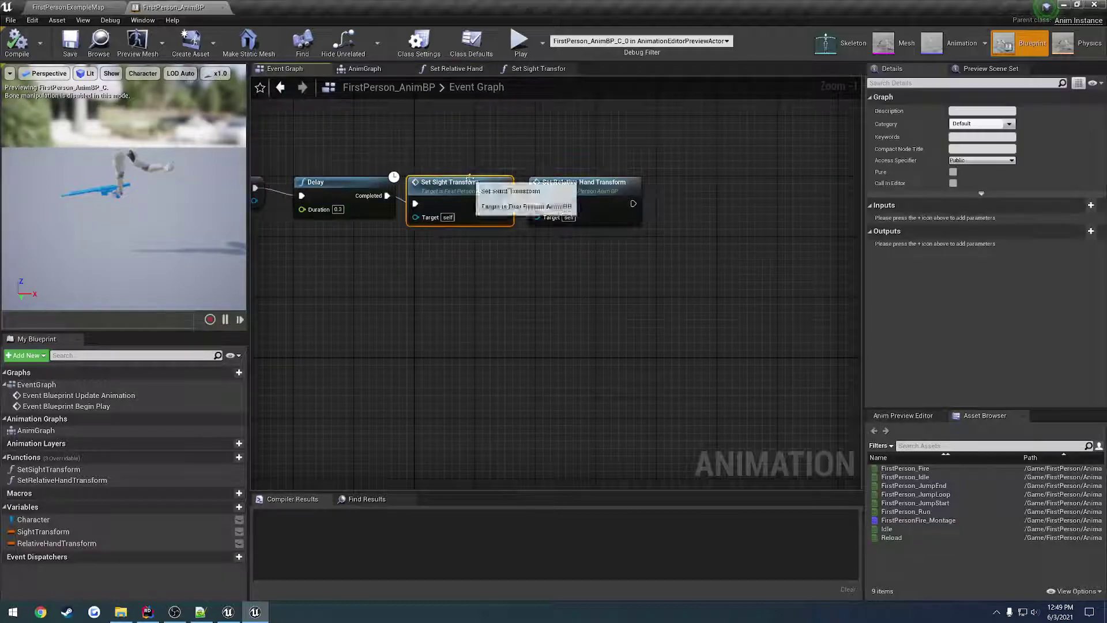
pyautogui.click(460, 70)
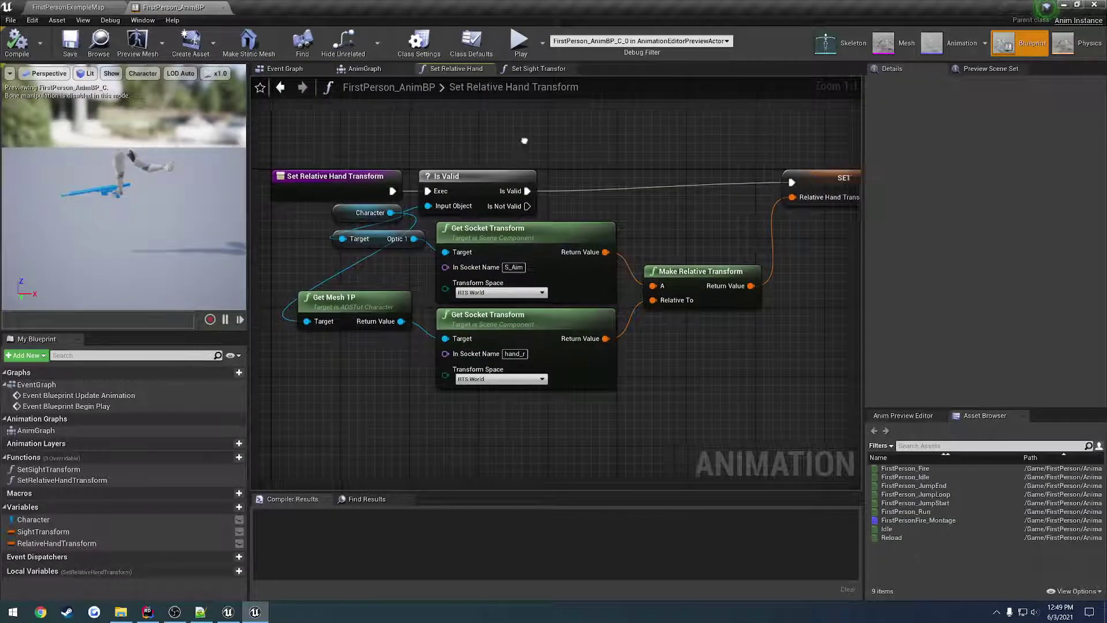
# Open the FirstPersonCharacter blueprint from the FirstPersonCPP Blueprints folder
pyautogui.click(82, 7)
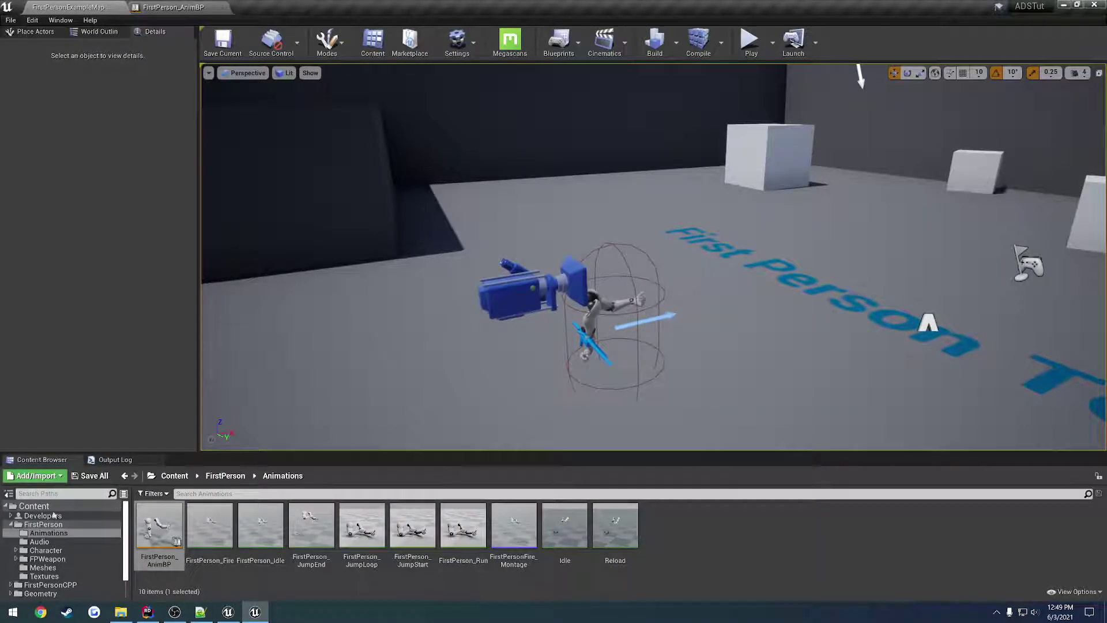
pyautogui.doubleClick(15, 524)
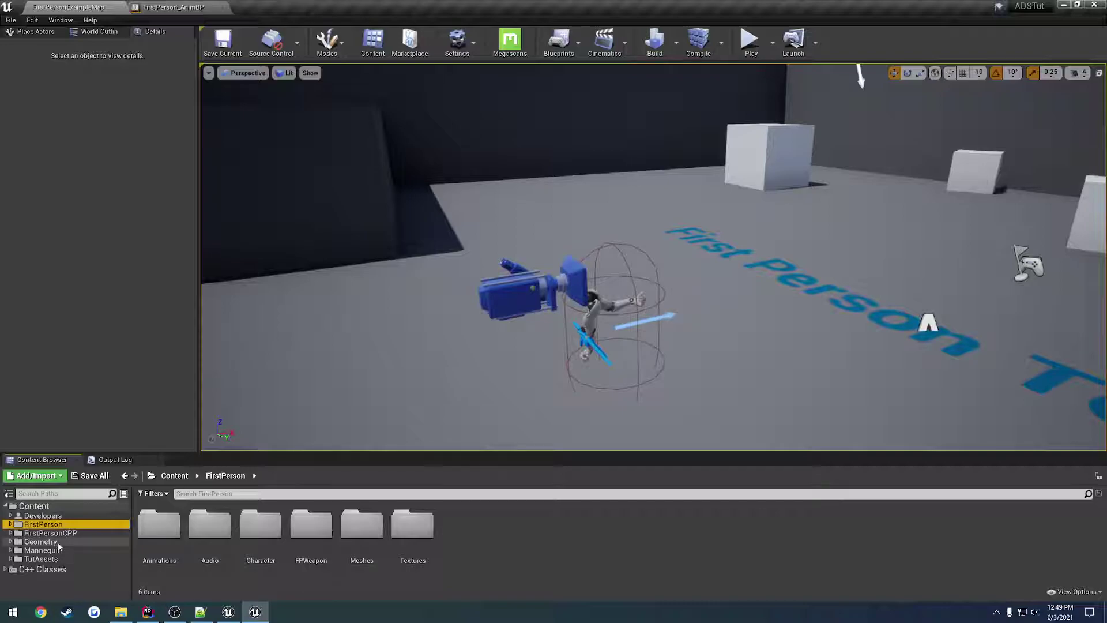
pyautogui.click(40, 541)
pyautogui.click(50, 533)
pyautogui.doubleClick(159, 525)
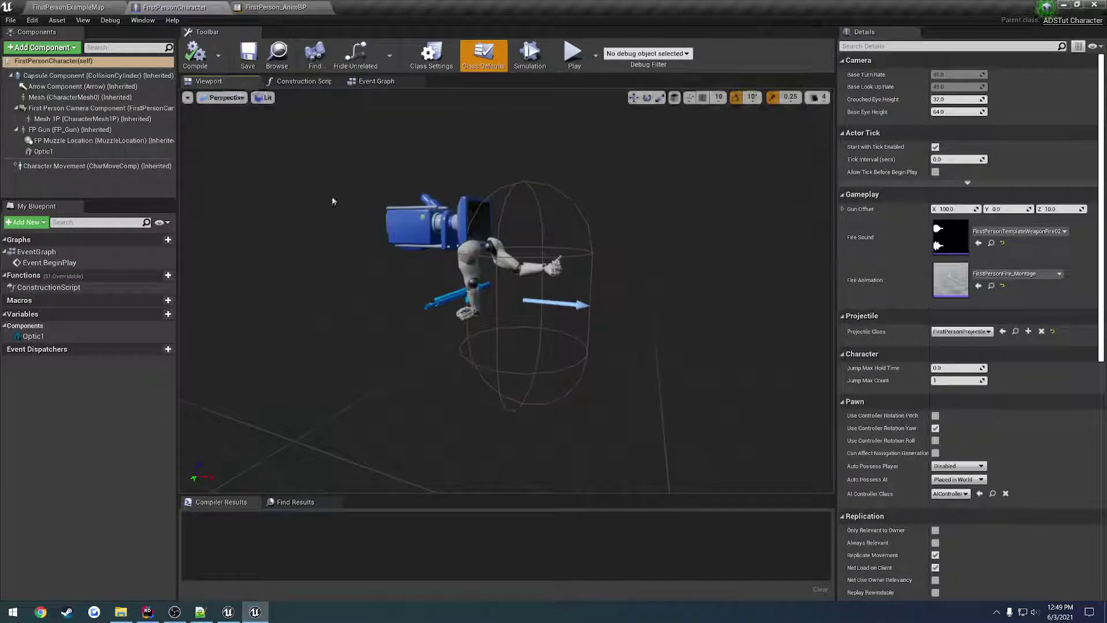
# Examine the FP Gun component up close in the character's viewport and select its Optic1 sight
pyautogui.doubleClick(69, 129)
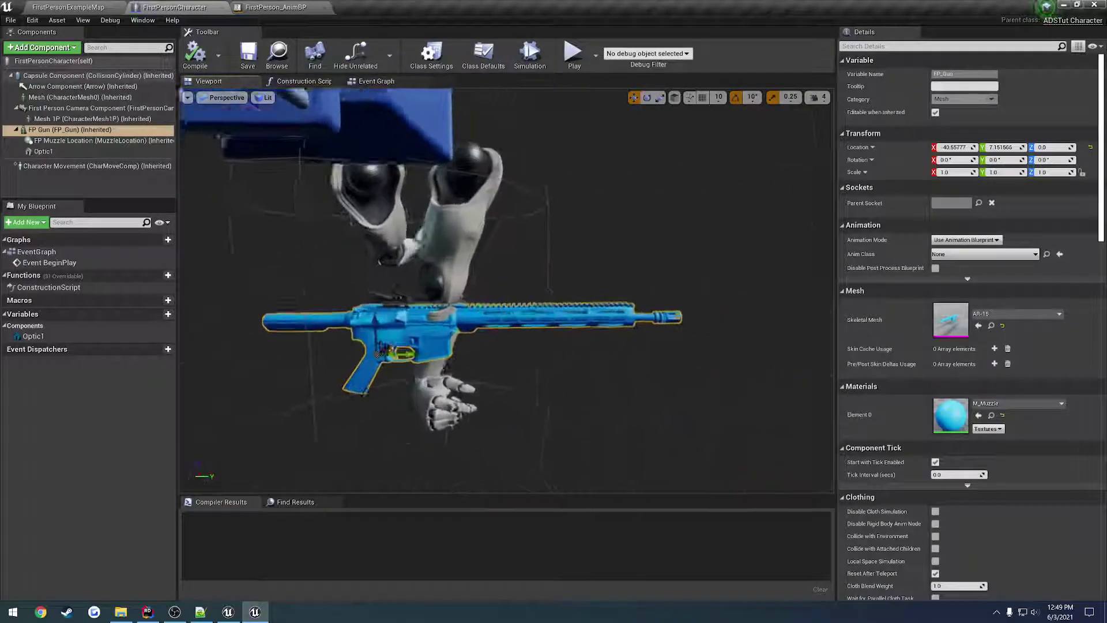
pyautogui.moveTo(506, 290); pyautogui.dragTo(408, 285, button='right')
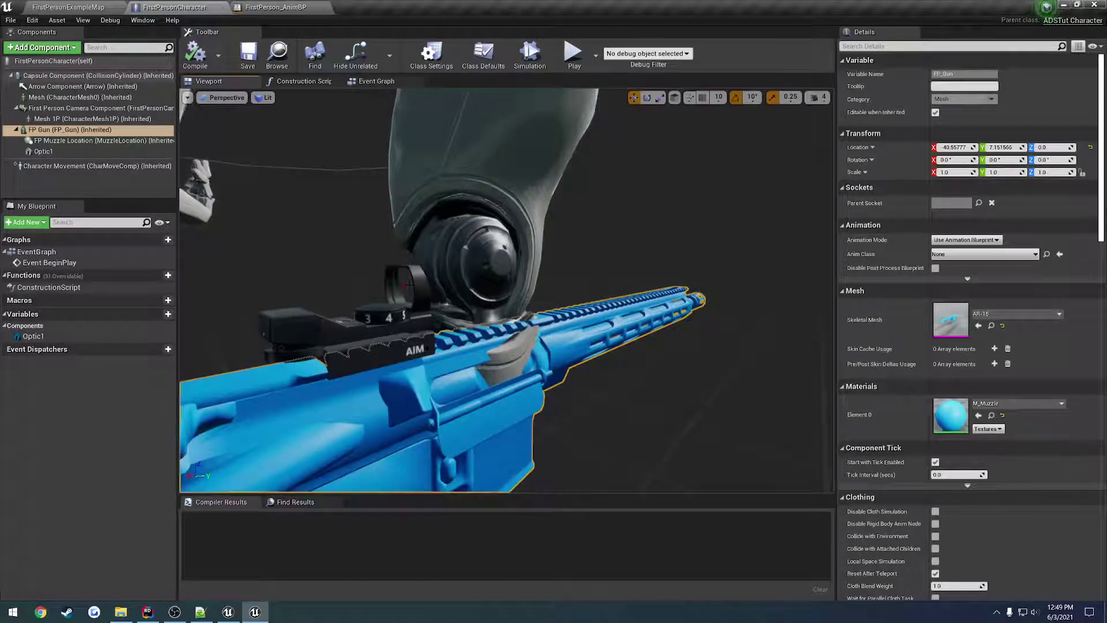
pyautogui.click(43, 151)
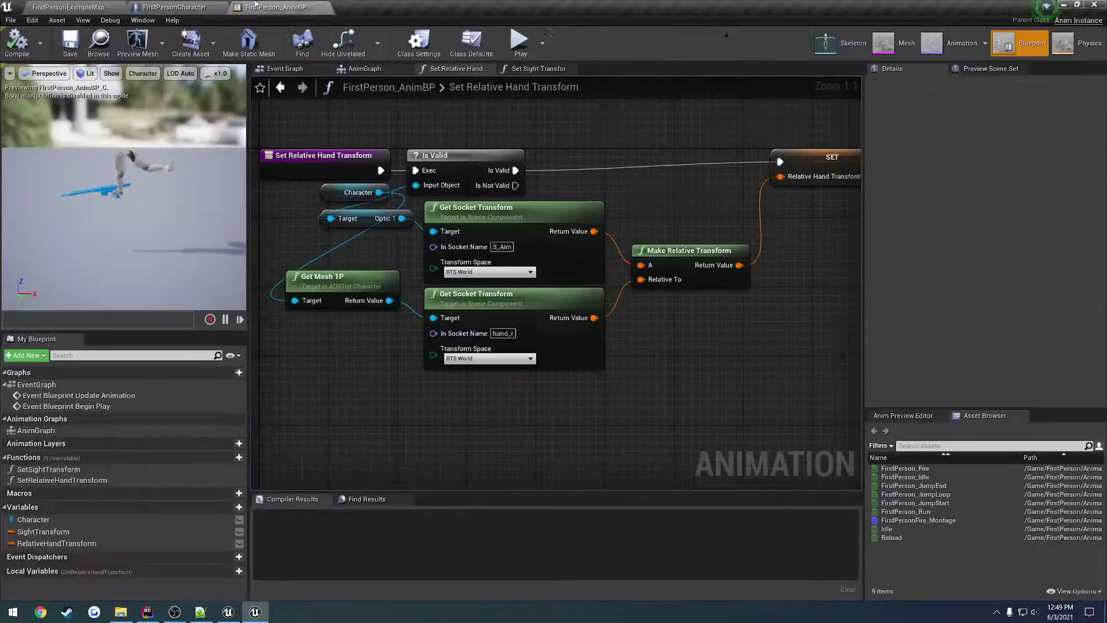
# Review the Set Relative Hand Transform function in FirstPerson_AnimBP, from the socket transforms to the RelativeHandTransform setter
pyautogui.click(275, 7)
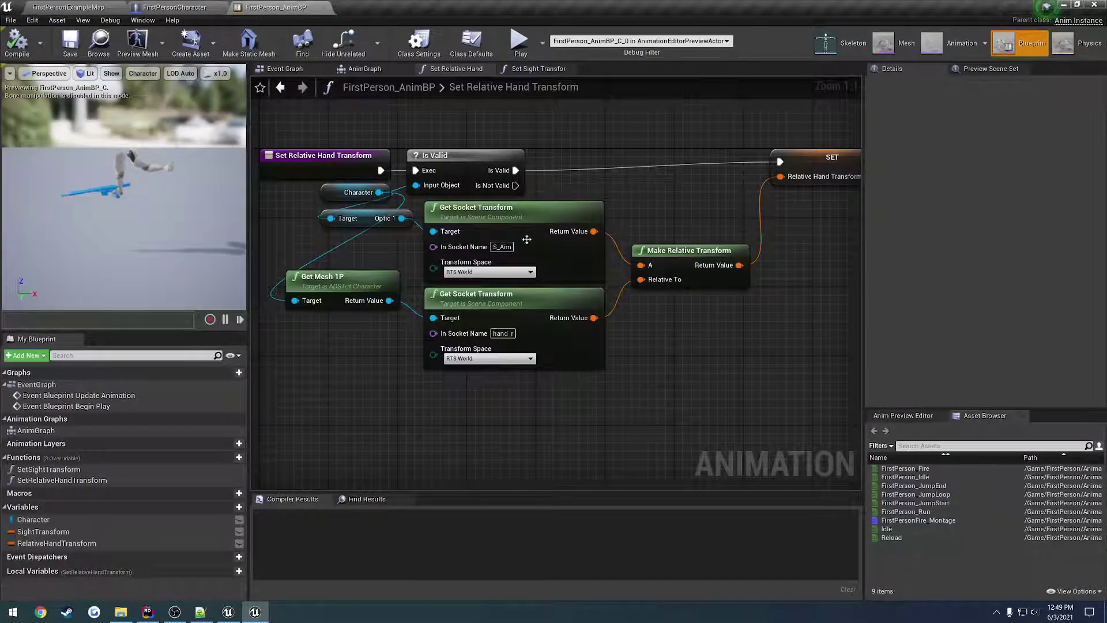
pyautogui.click(339, 288)
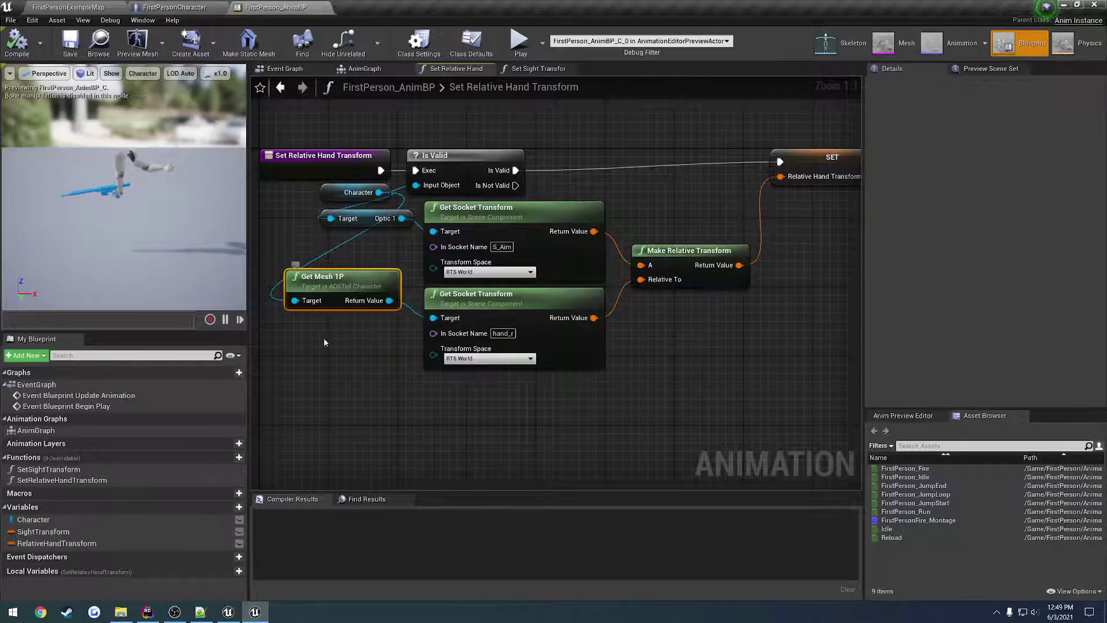
pyautogui.click(655, 325)
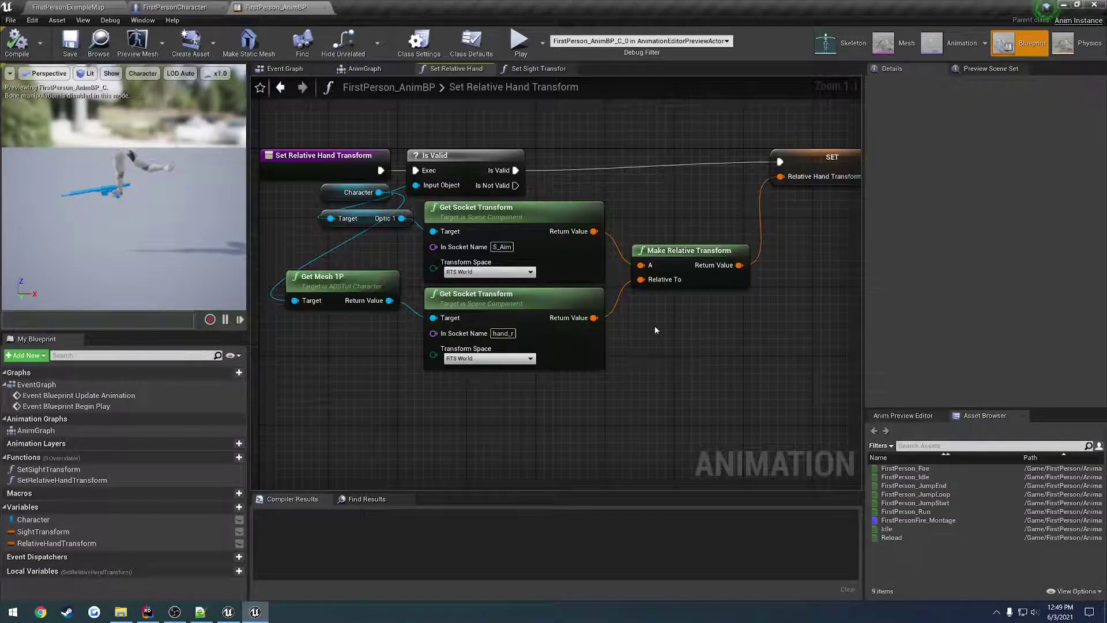
pyautogui.moveTo(654, 325); pyautogui.dragTo(674, 306, button='right')
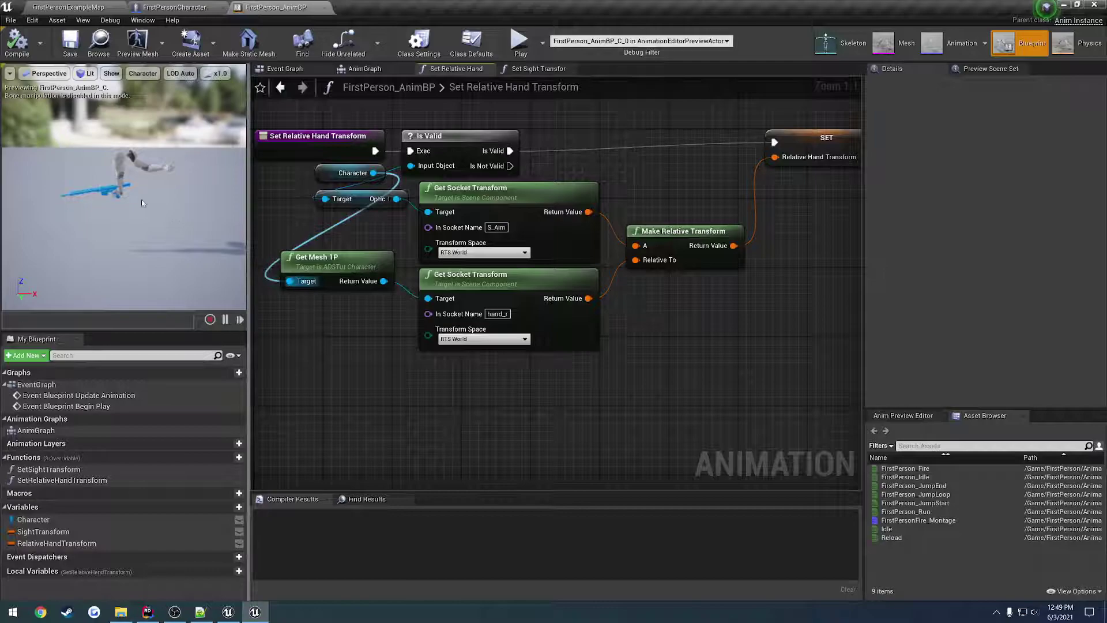
pyautogui.moveTo(735, 315); pyautogui.dragTo(601, 306, button='right')
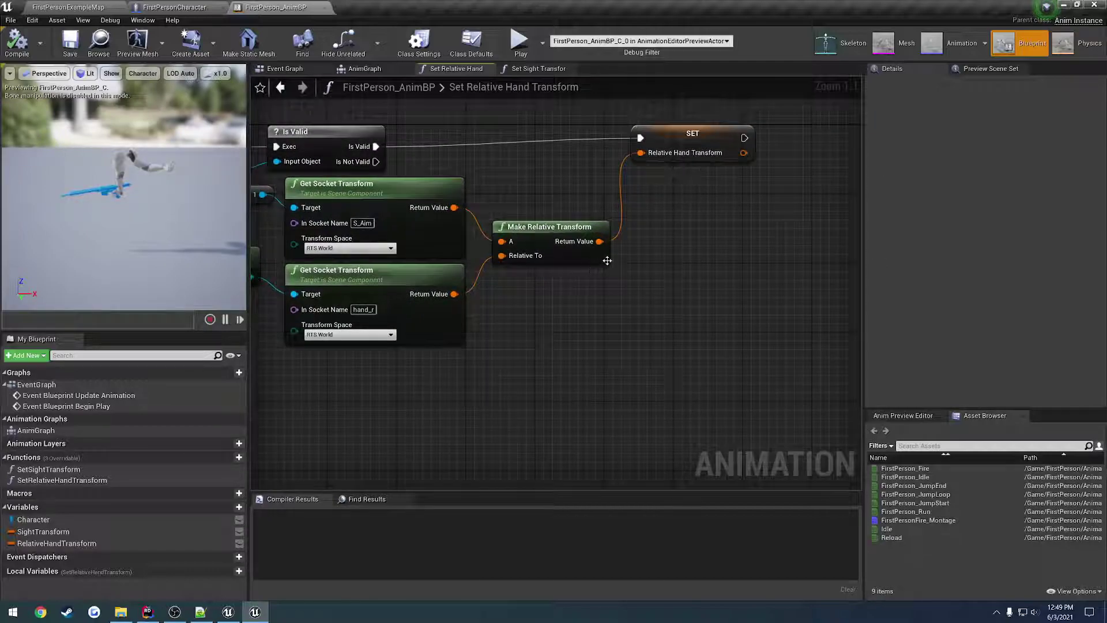
pyautogui.moveTo(607, 260); pyautogui.dragTo(507, 316, button='right')
pyautogui.click(576, 195)
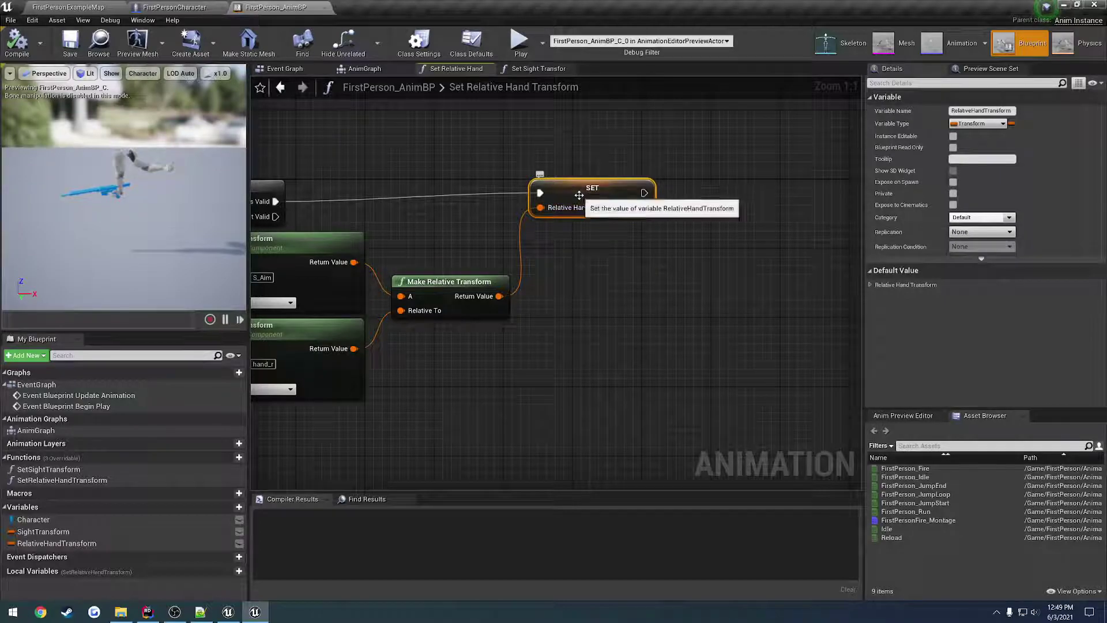
# Set the forward vector multiplier to 50 in the Set Sight Transform function and compile the blueprint
pyautogui.click(539, 68)
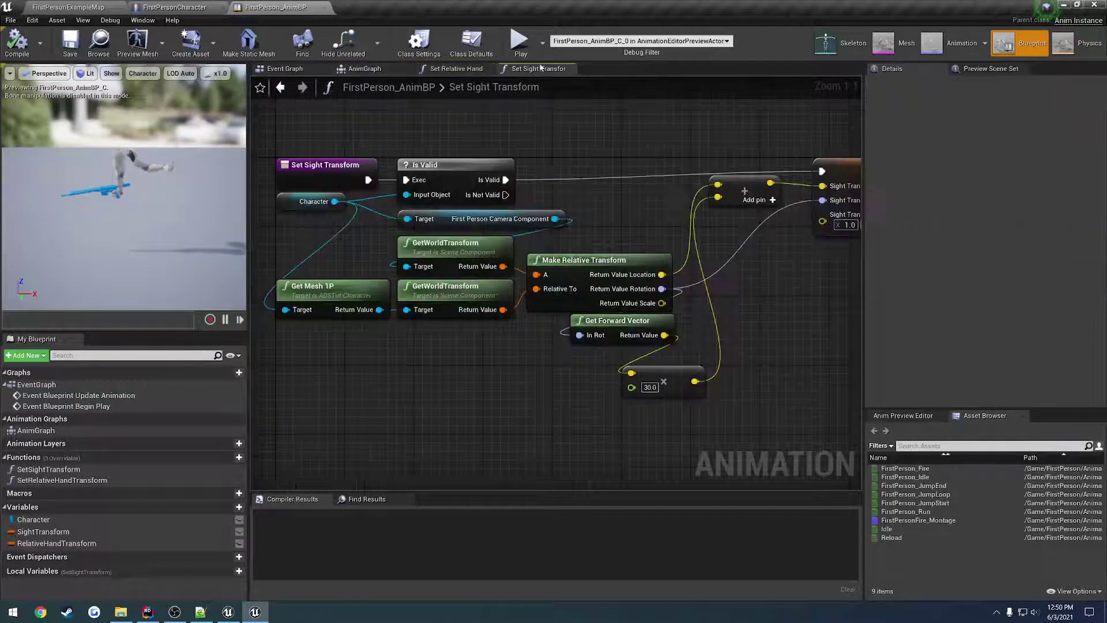
pyautogui.moveTo(578, 137); pyautogui.dragTo(557, 123, button='right')
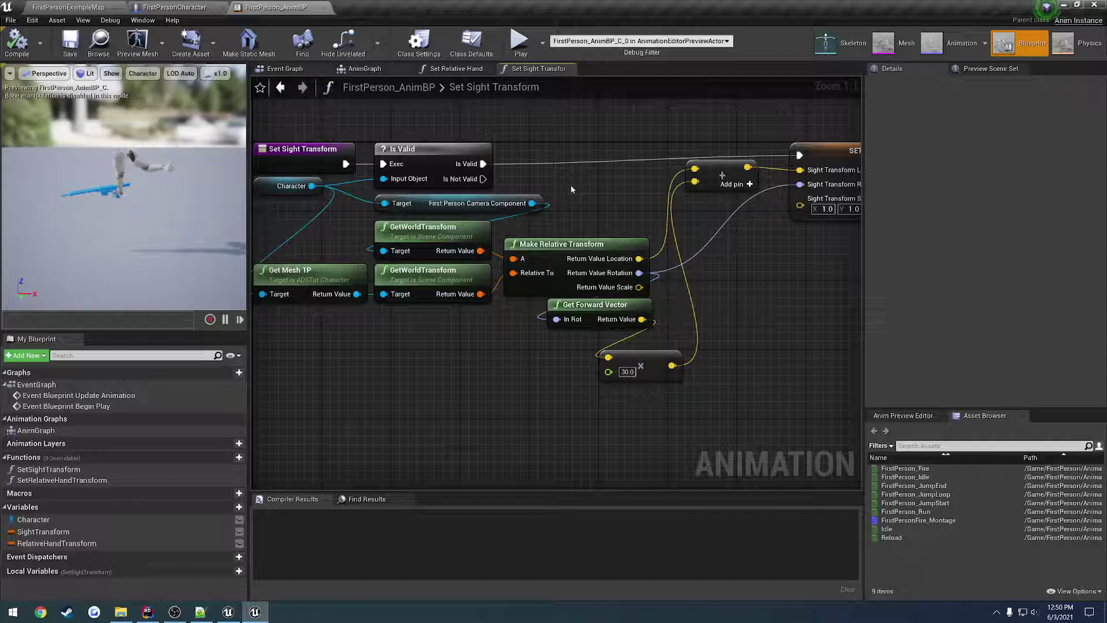
pyautogui.click(626, 371)
pyautogui.write('50')
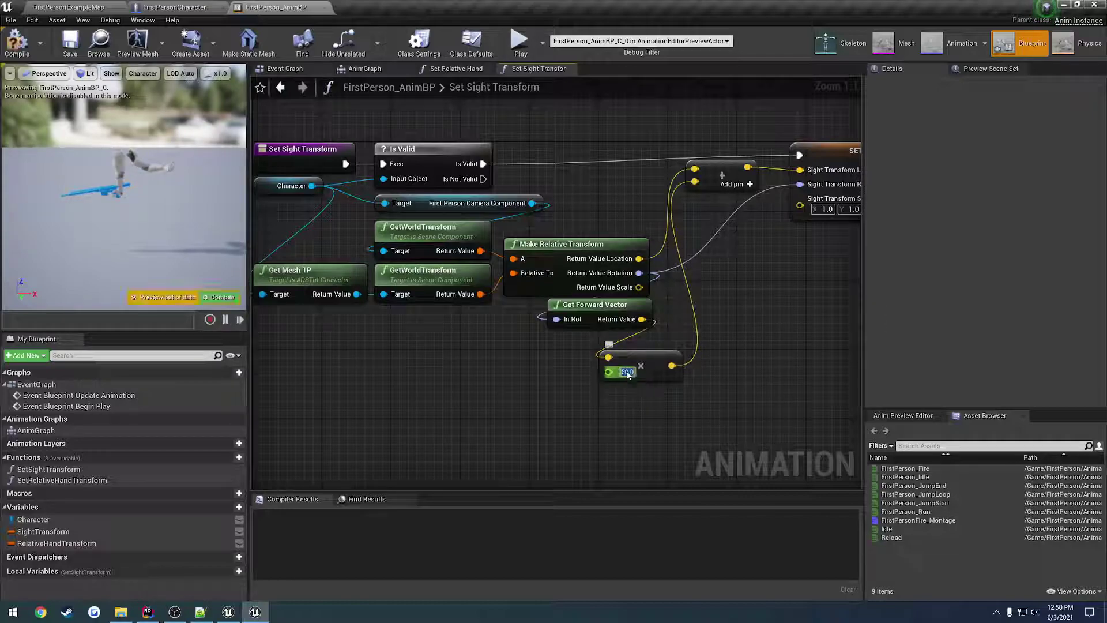
pyautogui.press('Return')
pyautogui.click(16, 42)
# Play the FirstPersonExampleMap level, eject from the character to inspect the weapon from the side, and stop the session
pyautogui.click(98, 6)
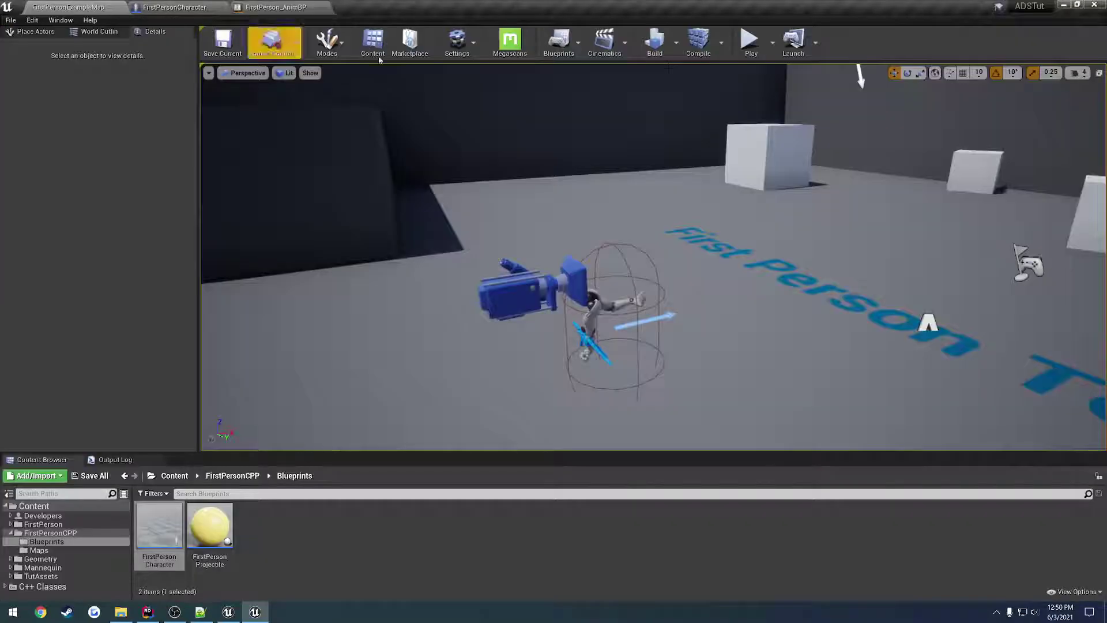
pyautogui.click(749, 41)
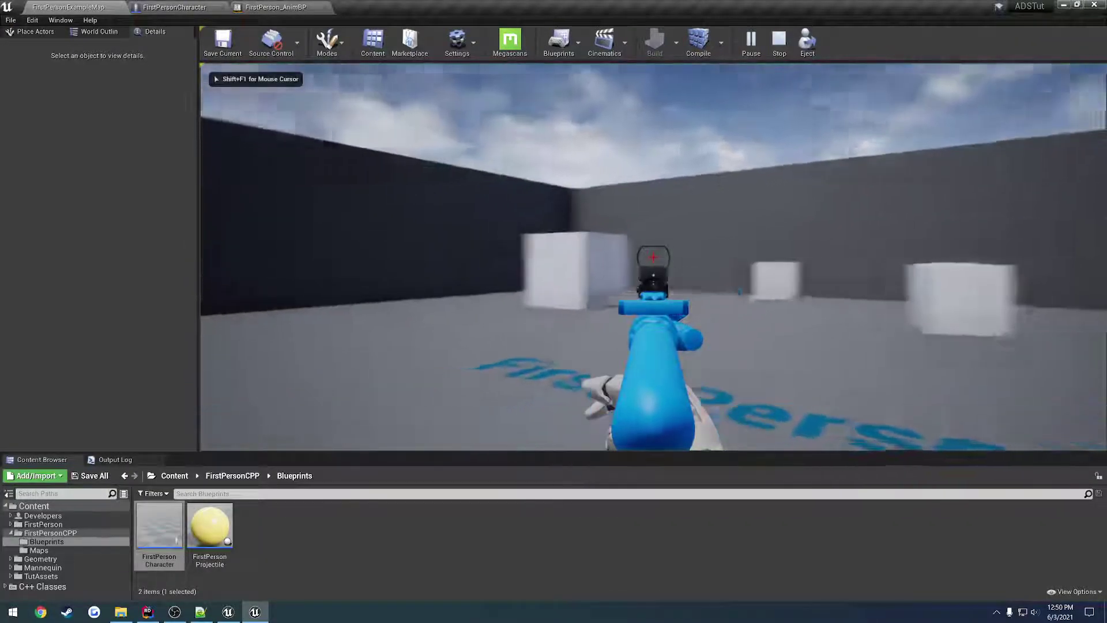
pyautogui.press('F8')
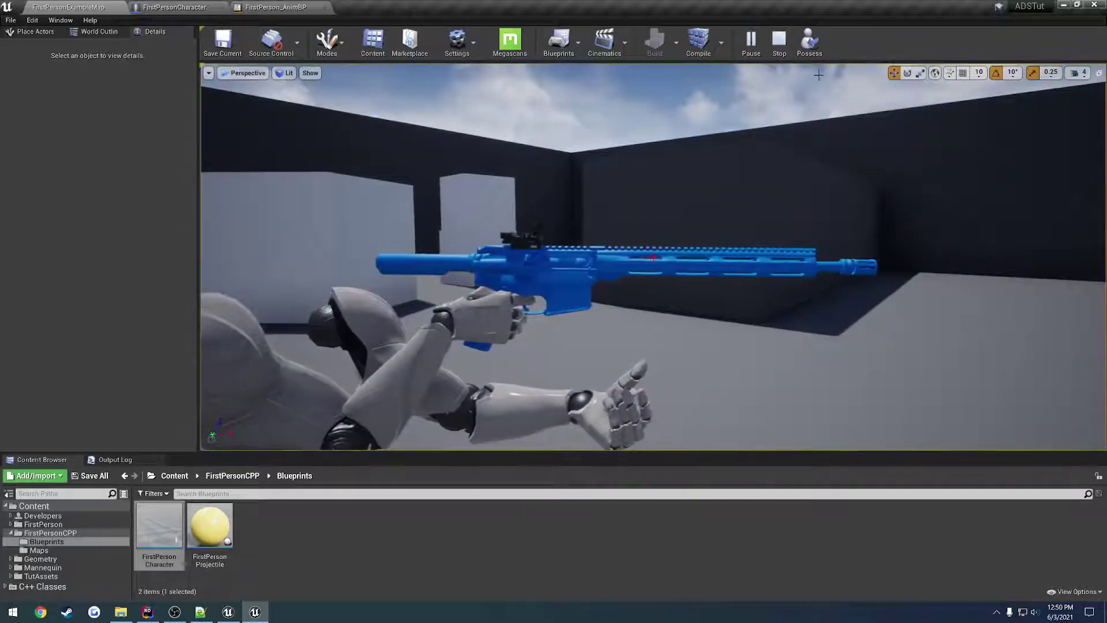
pyautogui.click(779, 42)
# Set the forward vector multiplier in Set Sight Transform to 90, compile, and briefly play-test the level
pyautogui.click(275, 7)
pyautogui.click(627, 372)
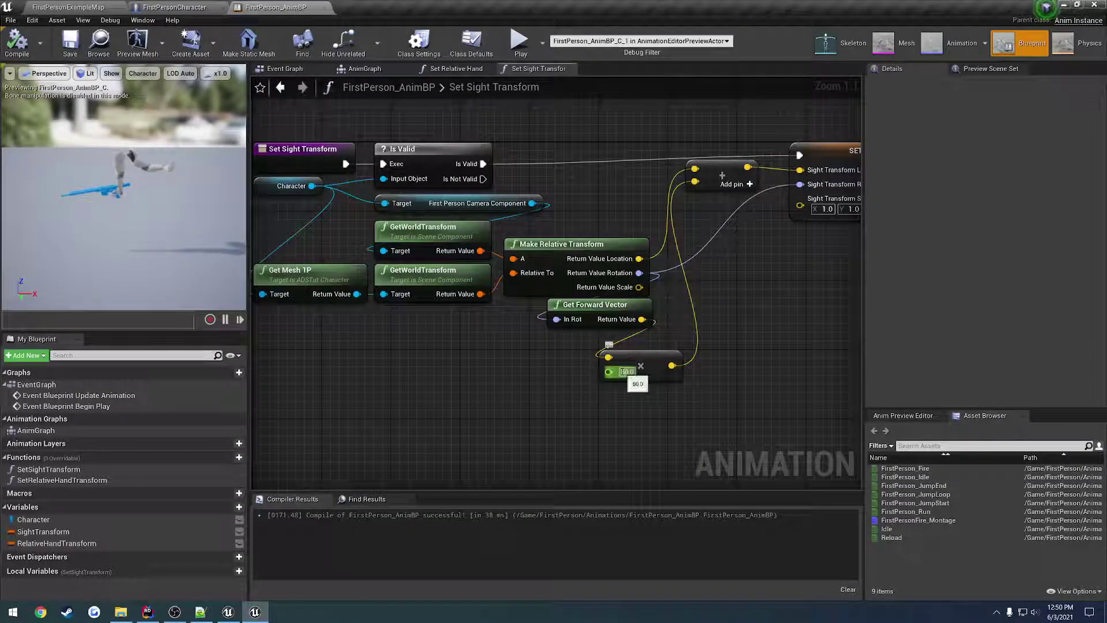
pyautogui.write('90')
pyautogui.press('Return')
pyautogui.click(17, 41)
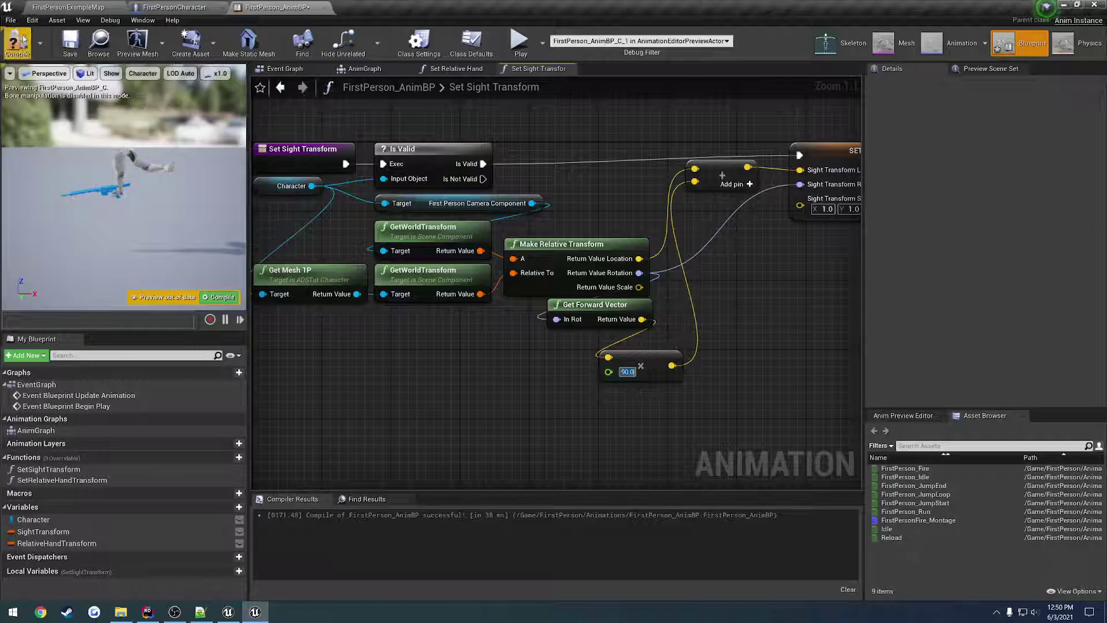
pyautogui.click(68, 7)
pyautogui.click(751, 42)
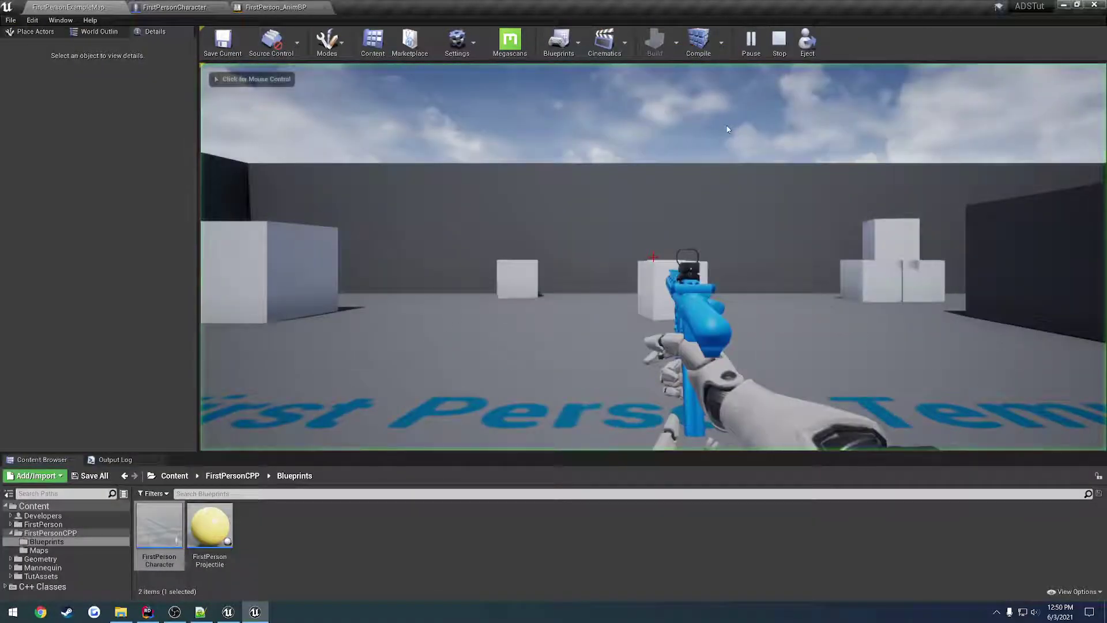
pyautogui.press('Escape')
# Set the forward vector multiplier in Set Sight Transform to 80, compile, and briefly play-test the level
pyautogui.click(276, 7)
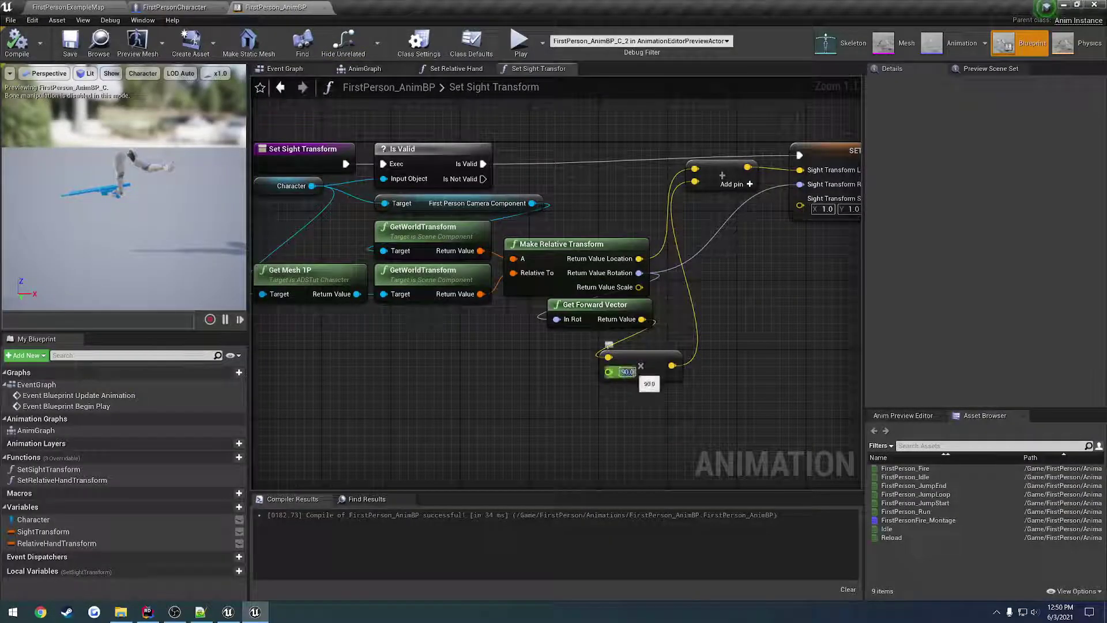
pyautogui.click(630, 370)
pyautogui.write('80')
pyautogui.press('Return')
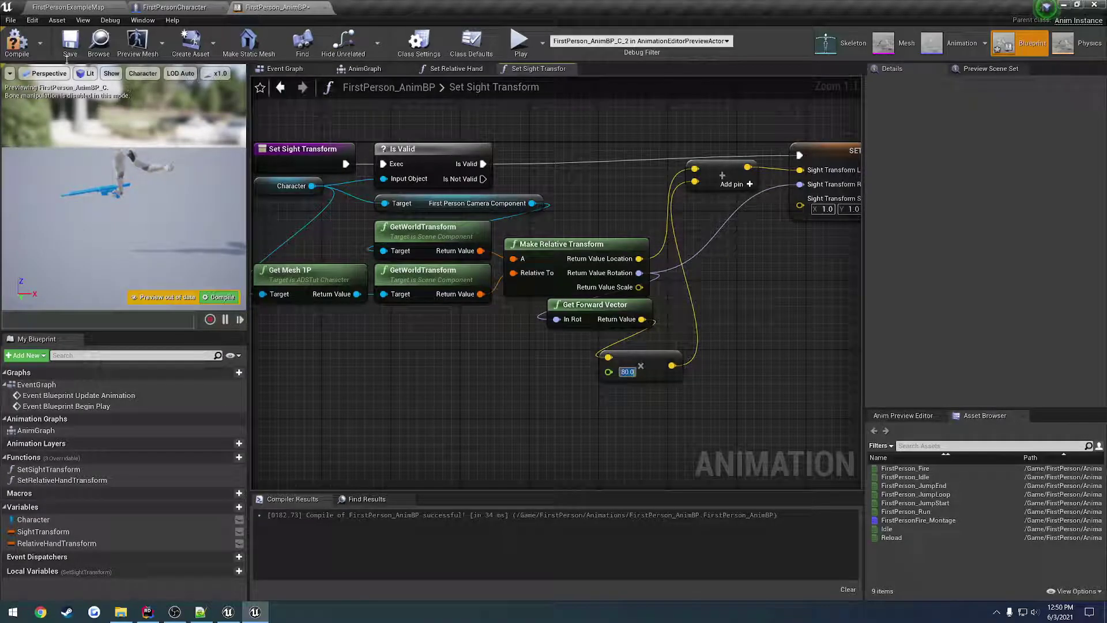
pyautogui.click(17, 42)
pyautogui.click(68, 7)
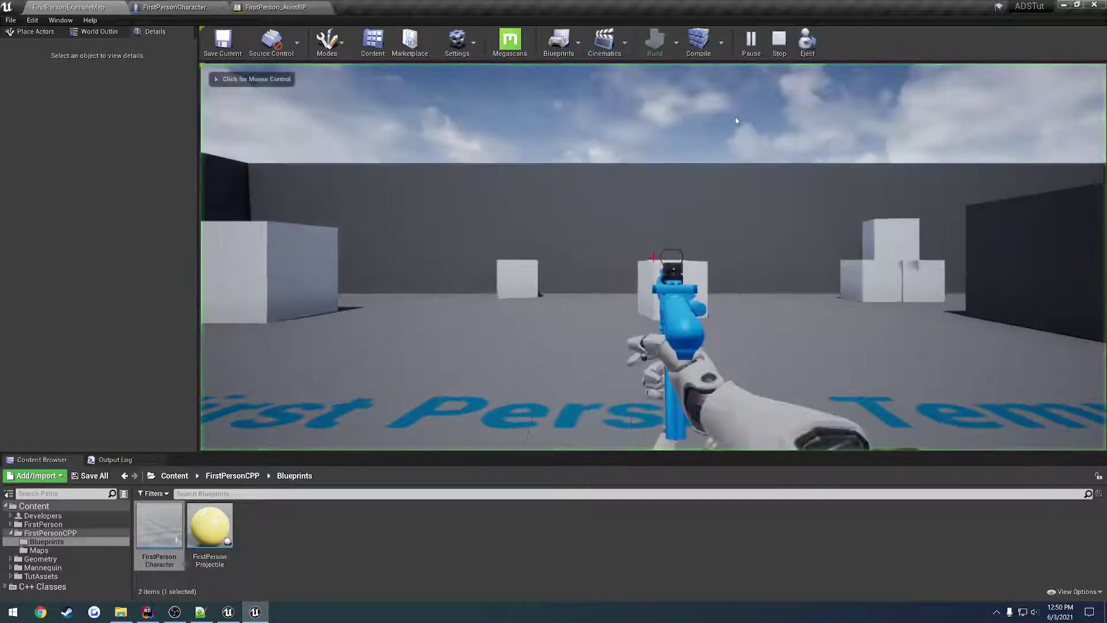
pyautogui.press('Escape')
# Set the forward vector multiplier in FirstPerson_AnimBP's Set Sight Transform to 65 and compile
pyautogui.click(276, 7)
pyautogui.write('65')
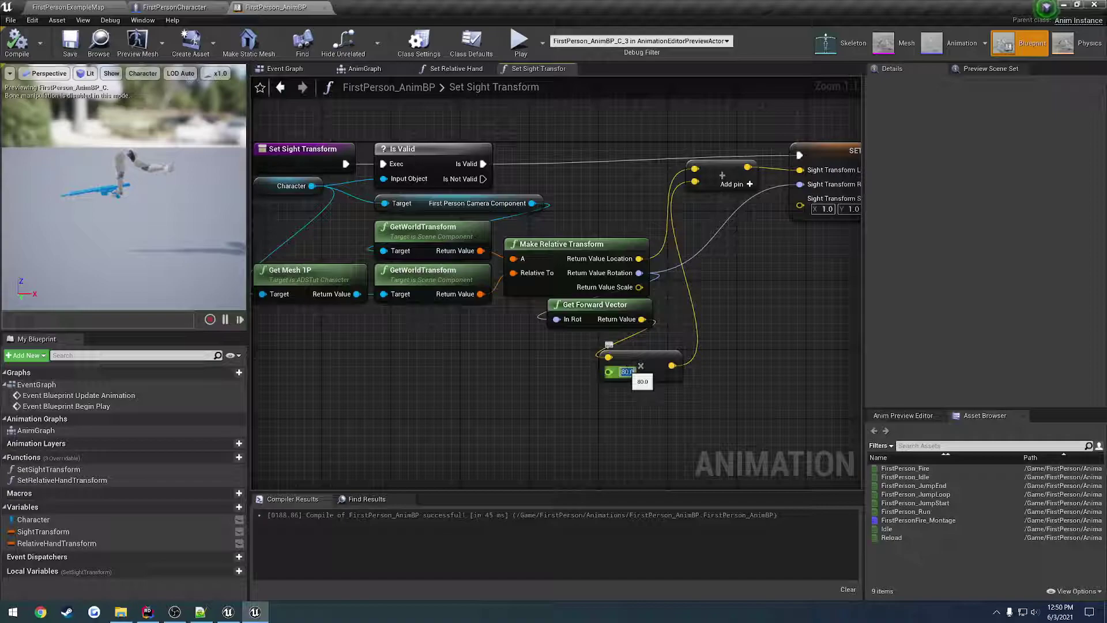
pyautogui.press('Return')
pyautogui.click(17, 41)
# Play-test the level, inspect the weapon distance while ejected, possess the character again, and end the session
pyautogui.click(68, 7)
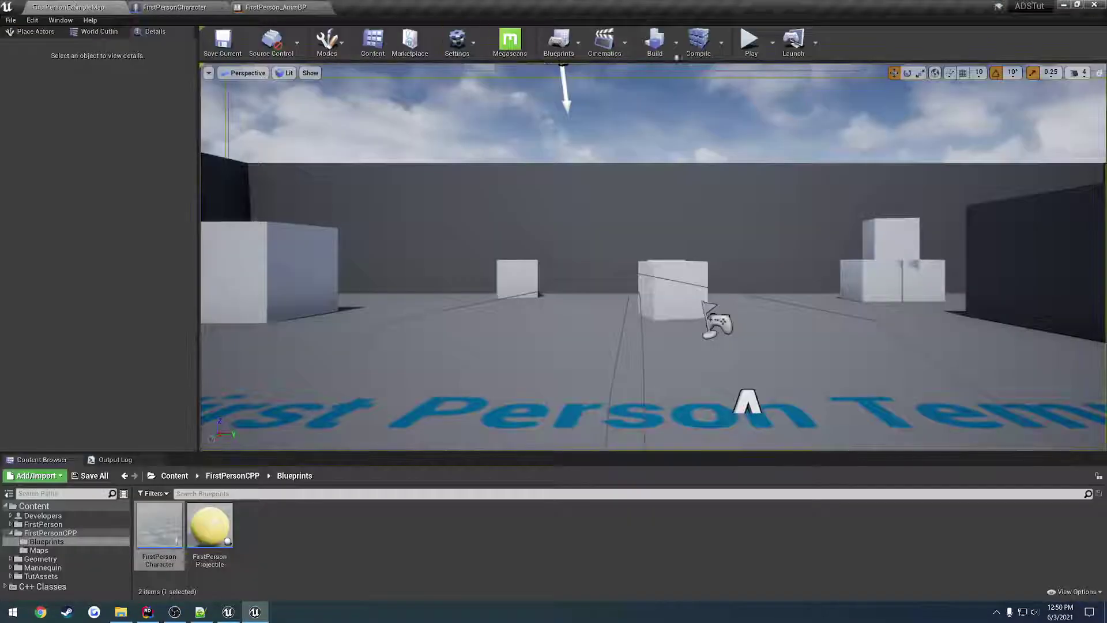
pyautogui.click(751, 40)
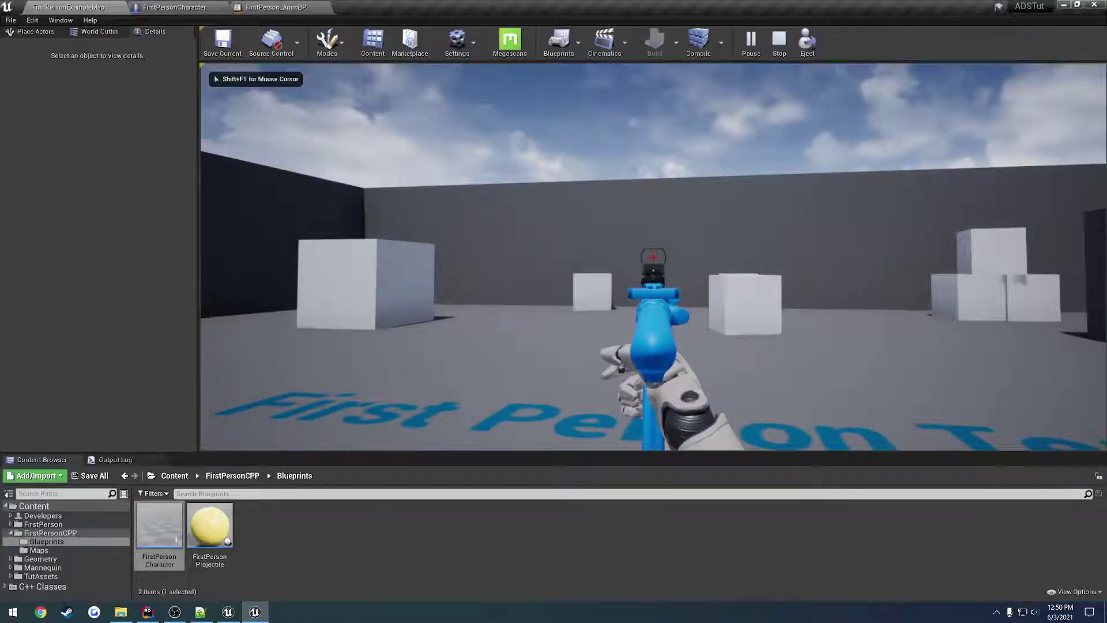
pyautogui.press('F8')
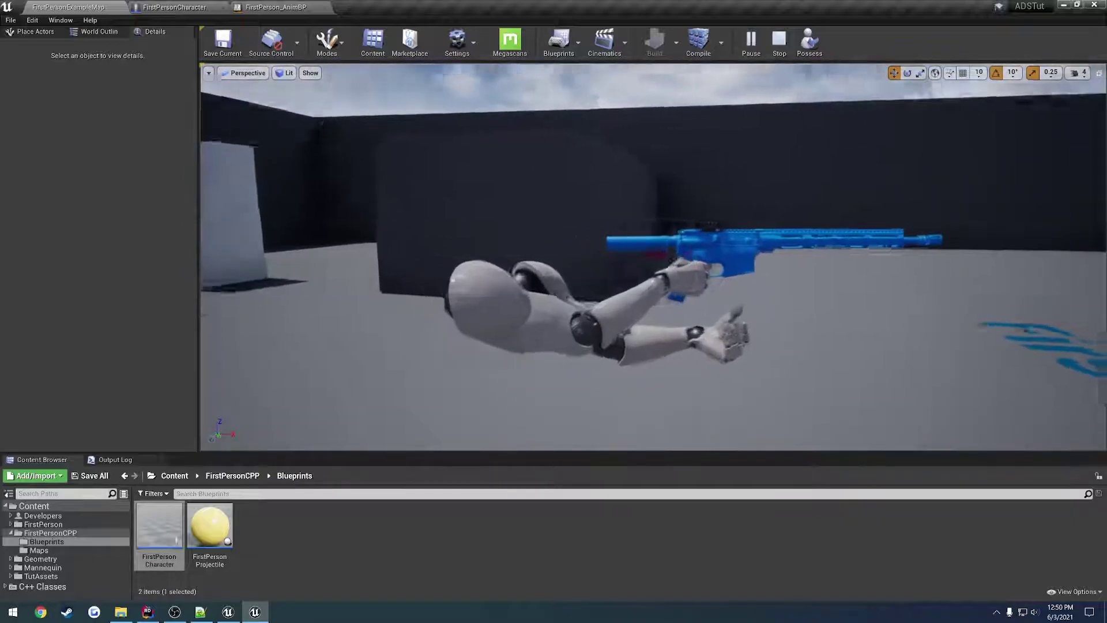
pyautogui.click(810, 40)
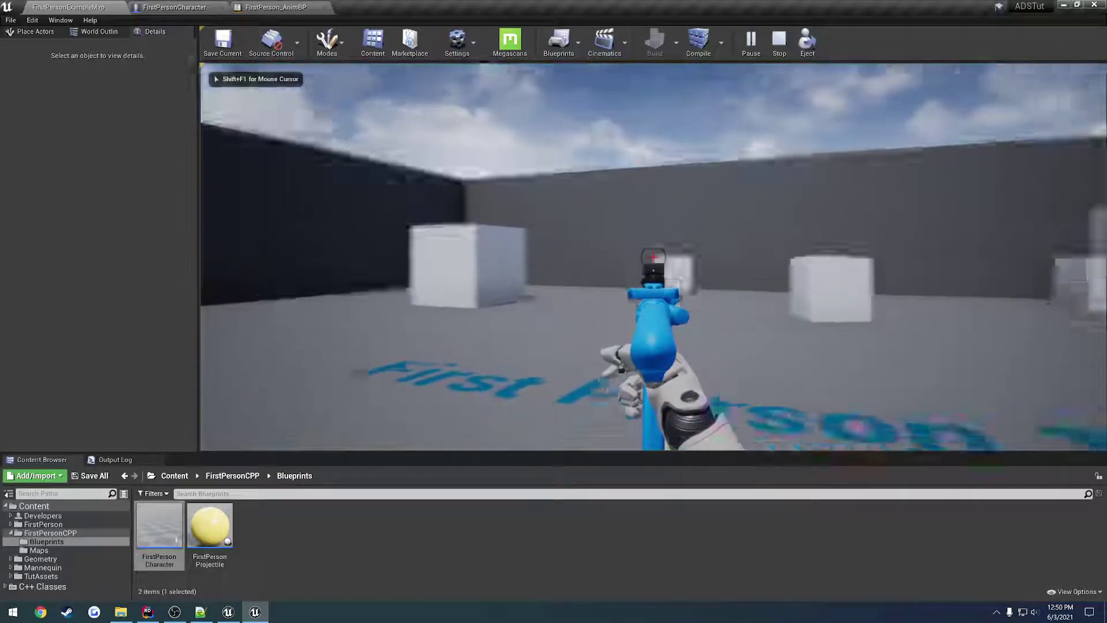
pyautogui.press('Escape')
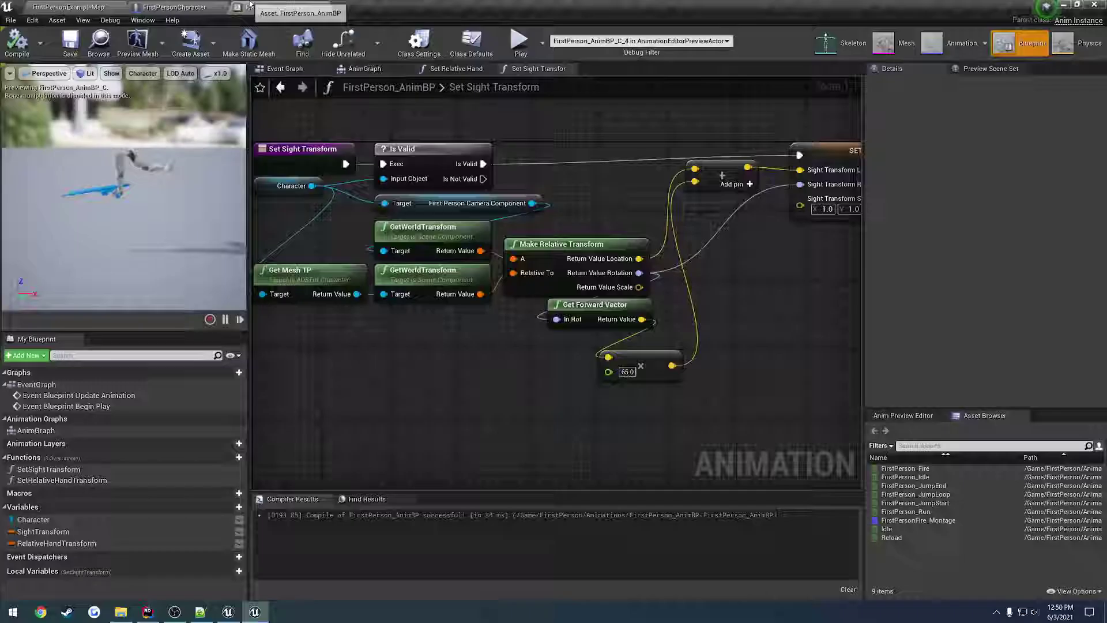
# Set the forward vector multiplier in Set Sight Transform to 30 and compile
pyautogui.click(626, 372)
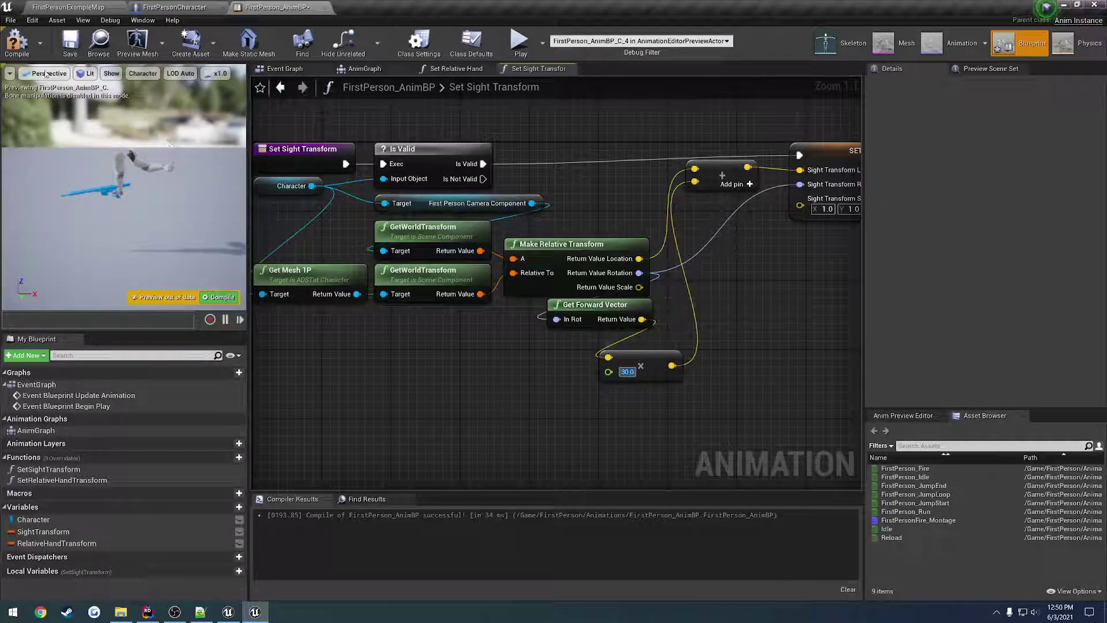
pyautogui.click(17, 42)
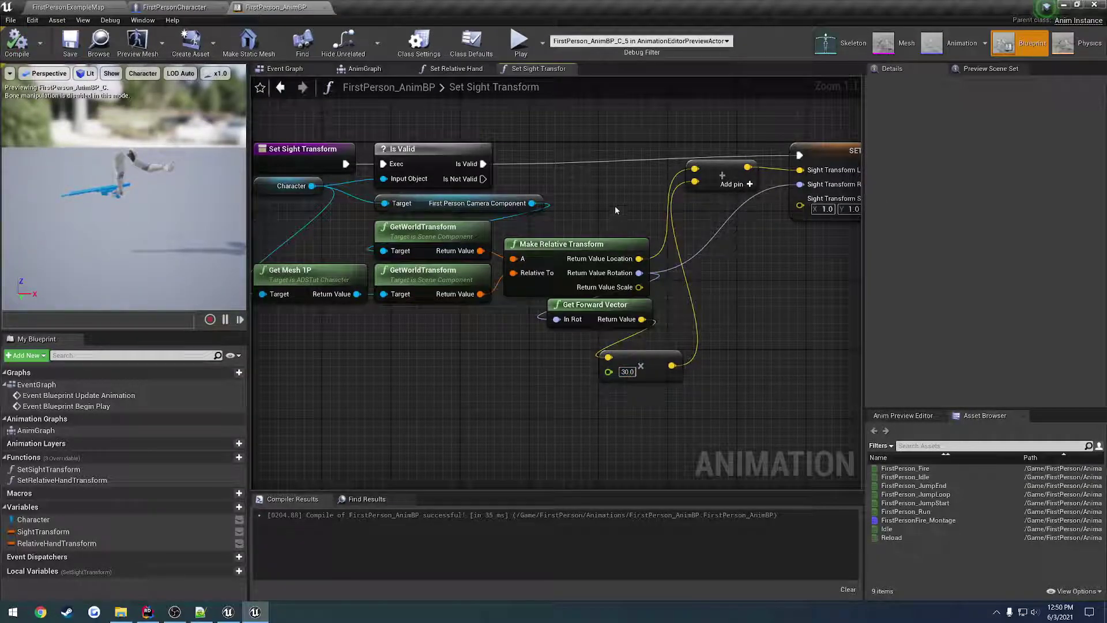
# Examine the Set Sight Transform graph from the camera and mesh world transforms through to the SightTransform setter
pyautogui.moveTo(615, 205); pyautogui.dragTo(572, 174, button='right')
pyautogui.moveTo(613, 288); pyautogui.dragTo(593, 286, button='right')
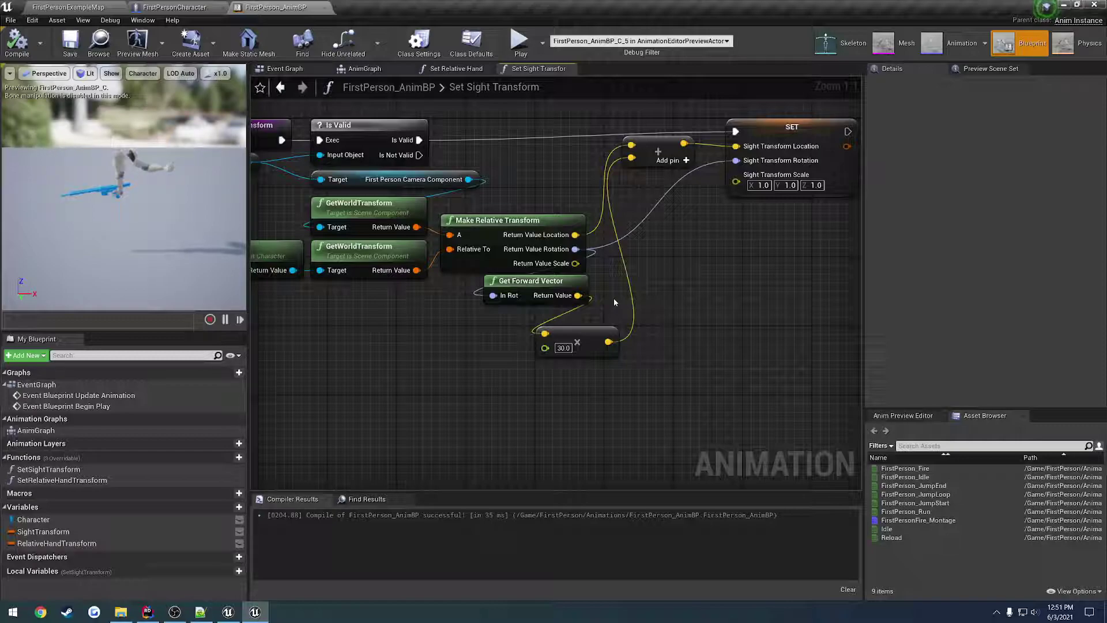
pyautogui.moveTo(477, 228); pyautogui.dragTo(608, 243, button='right')
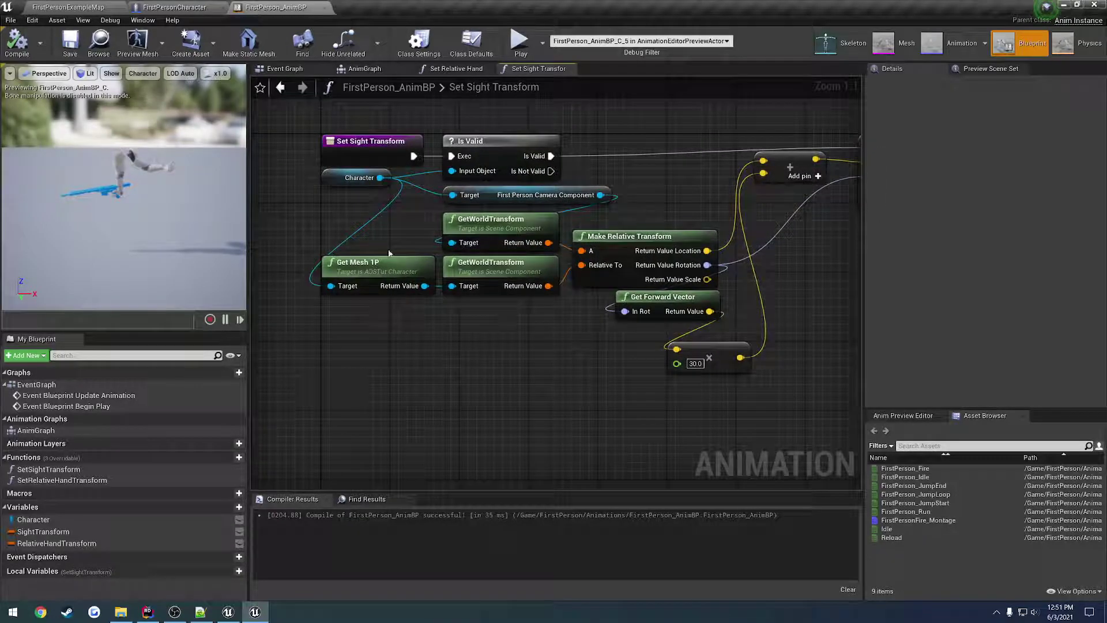
pyautogui.moveTo(614, 326); pyautogui.dragTo(445, 324, button='right')
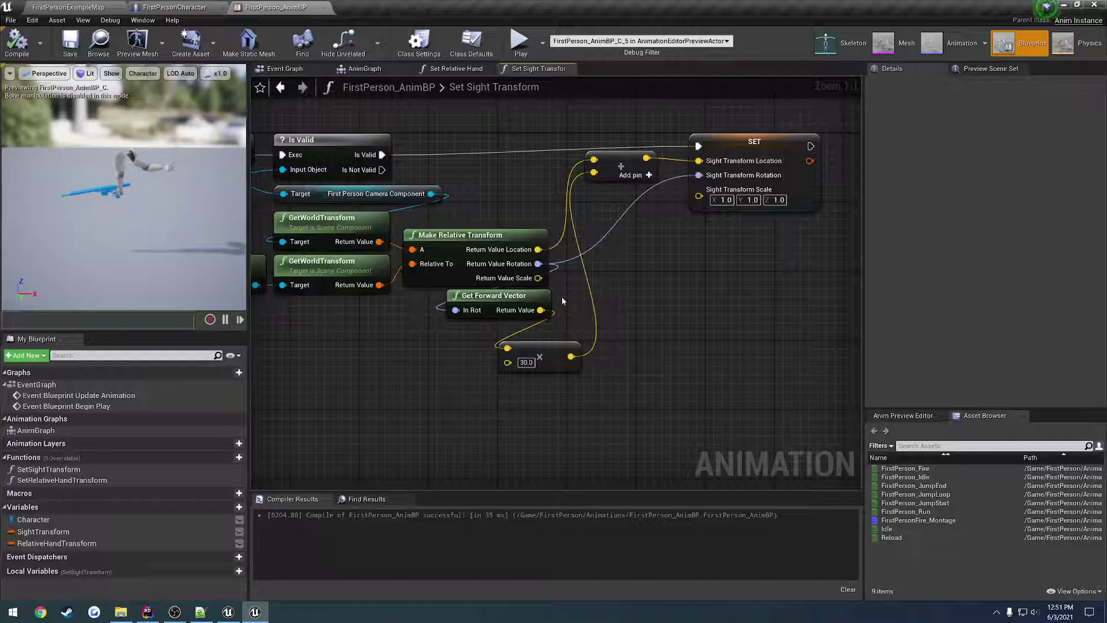
pyautogui.moveTo(641, 268); pyautogui.dragTo(585, 285, button='right')
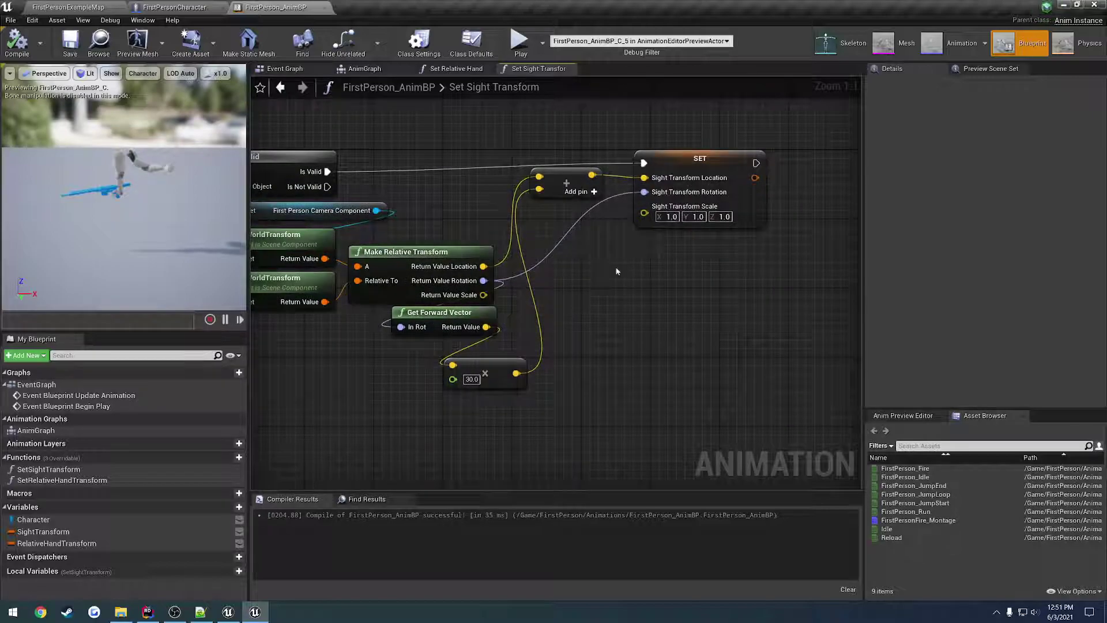
pyautogui.click(681, 161)
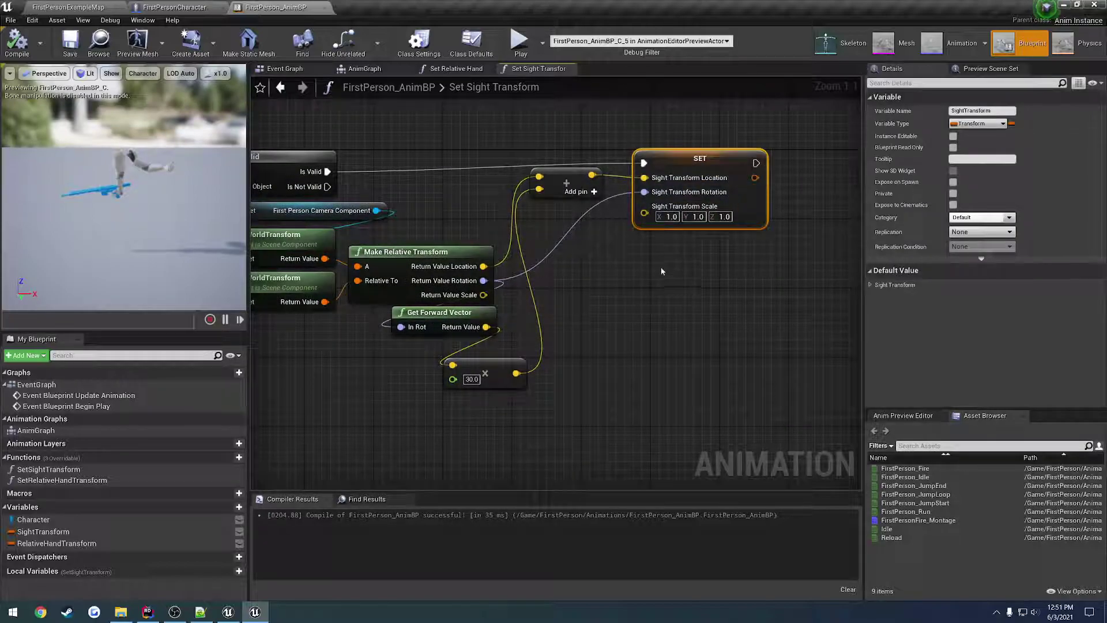
pyautogui.click(616, 249)
pyautogui.moveTo(393, 124)
pyautogui.mouseDown(button='right')
pyautogui.moveTo(503, 138)
pyautogui.moveTo(605, 119)
pyautogui.moveTo(409, 119)
pyautogui.mouseUp(button='right')
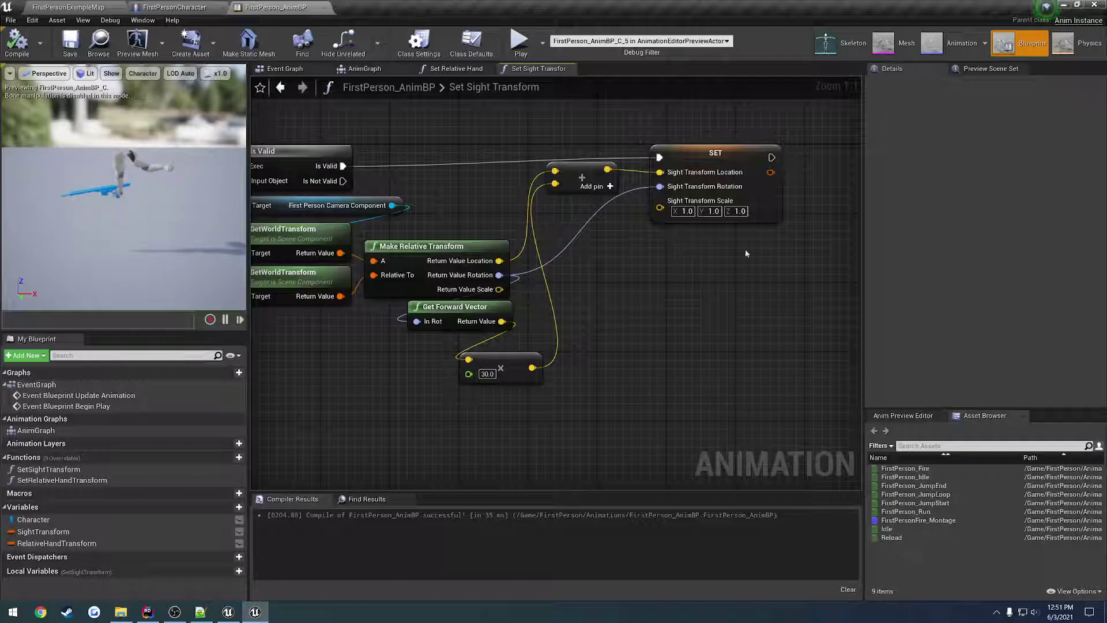
pyautogui.moveTo(745, 254); pyautogui.dragTo(684, 249, button='right')
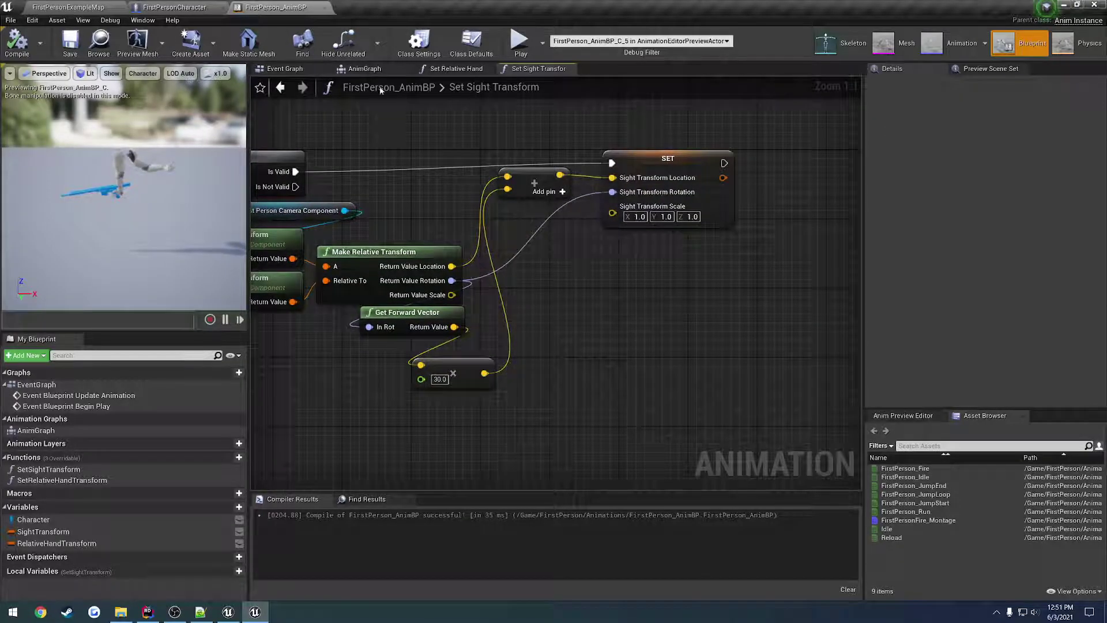
# Disconnect Local To Component from the first Transform (Modify) Bone node in the AnimGraph and compile
pyautogui.click(364, 68)
pyautogui.moveTo(428, 145); pyautogui.dragTo(568, 148, button='right')
pyautogui.moveTo(790, 153); pyautogui.dragTo(655, 132, button='right')
pyautogui.moveTo(410, 317); pyautogui.dragTo(299, 274)
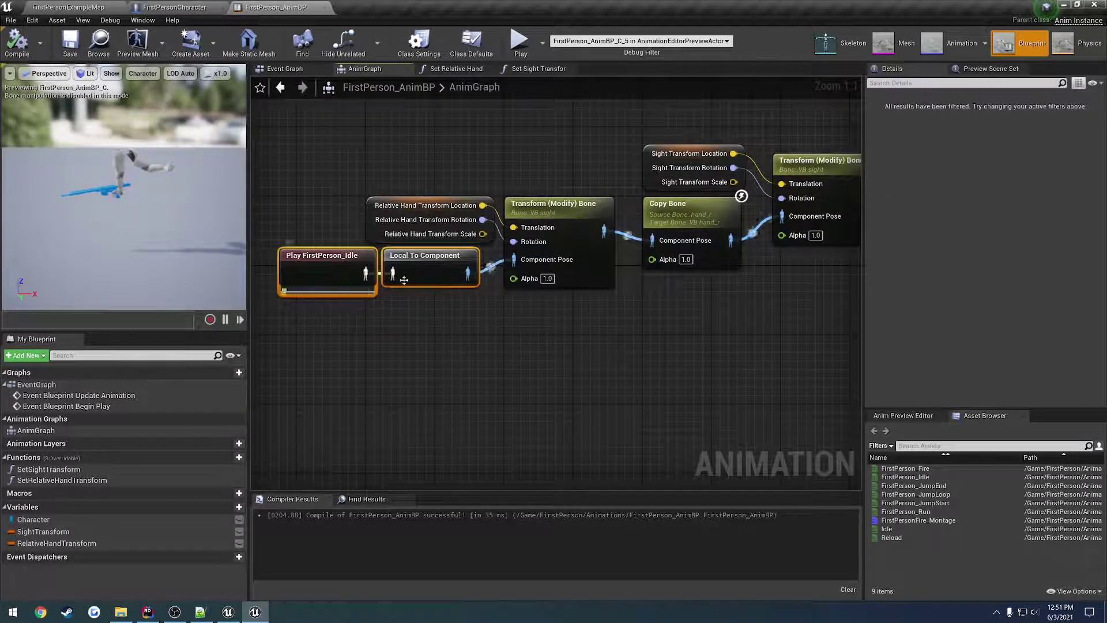
pyautogui.keyDown('alt'); pyautogui.click(494, 267); pyautogui.keyUp('alt')
pyautogui.click(17, 43)
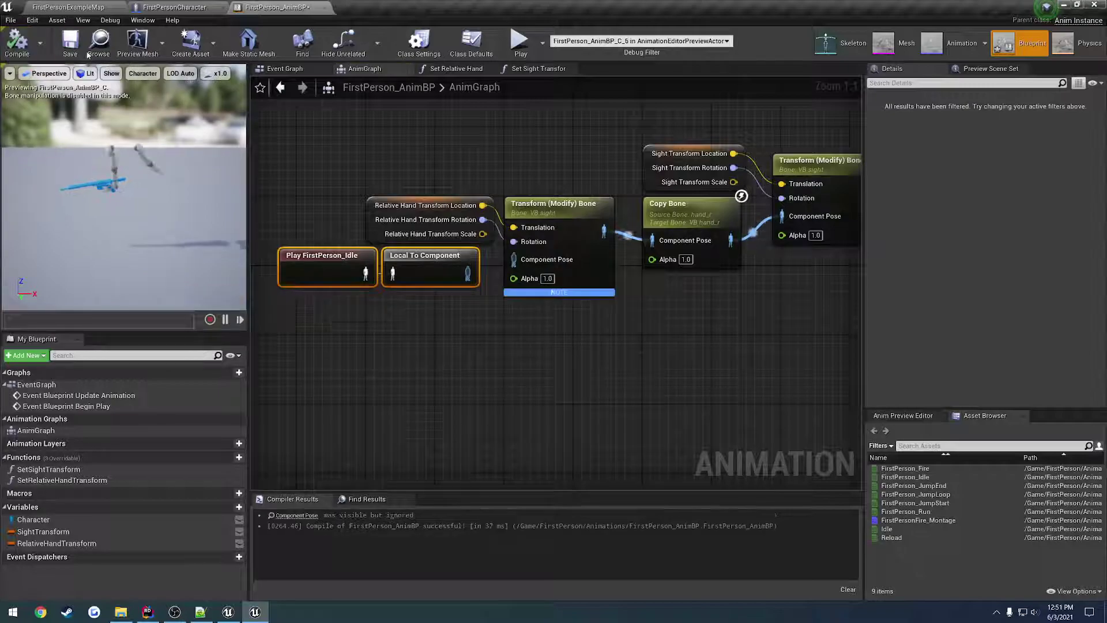
# Save the animation blueprint and play-test the level, ejecting to inspect the arms and weapon from outside before ending the session
pyautogui.click(69, 44)
pyautogui.click(68, 7)
pyautogui.click(749, 43)
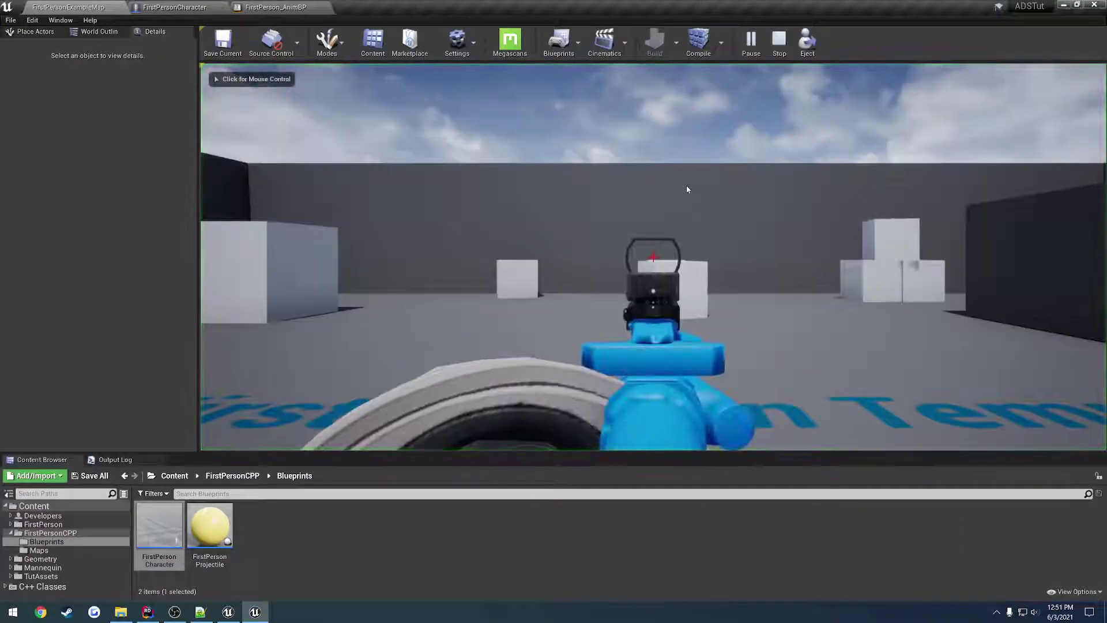
pyautogui.press('F8')
pyautogui.moveTo(673, 210); pyautogui.dragTo(519, 300, button='right')
pyautogui.press('d')
pyautogui.press('w')
pyautogui.press('a')
pyautogui.press('d')
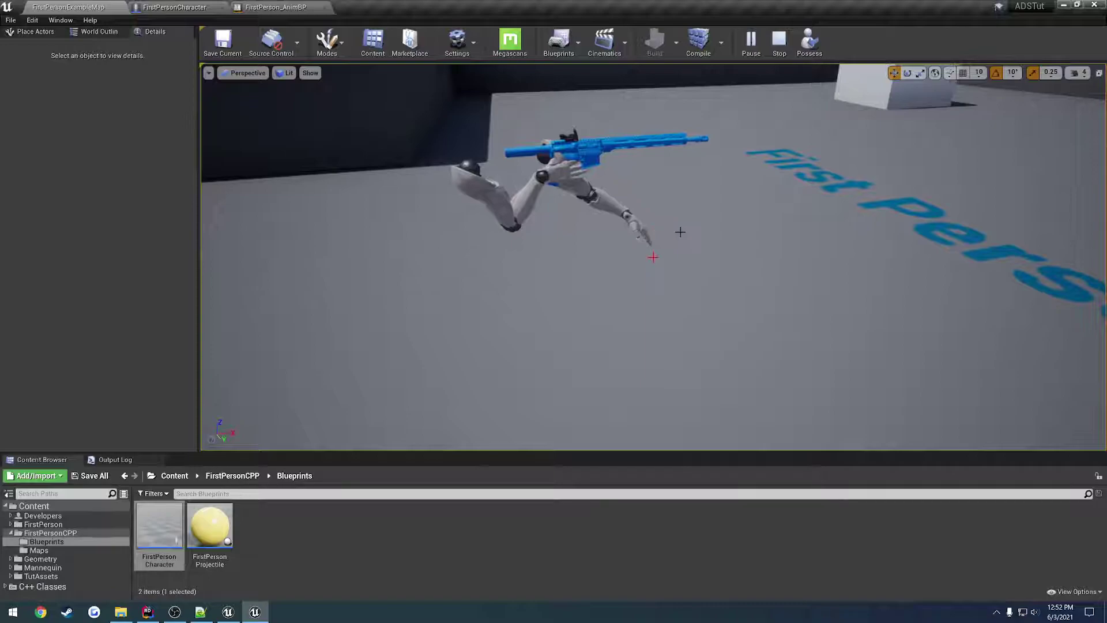
pyautogui.press('Escape')
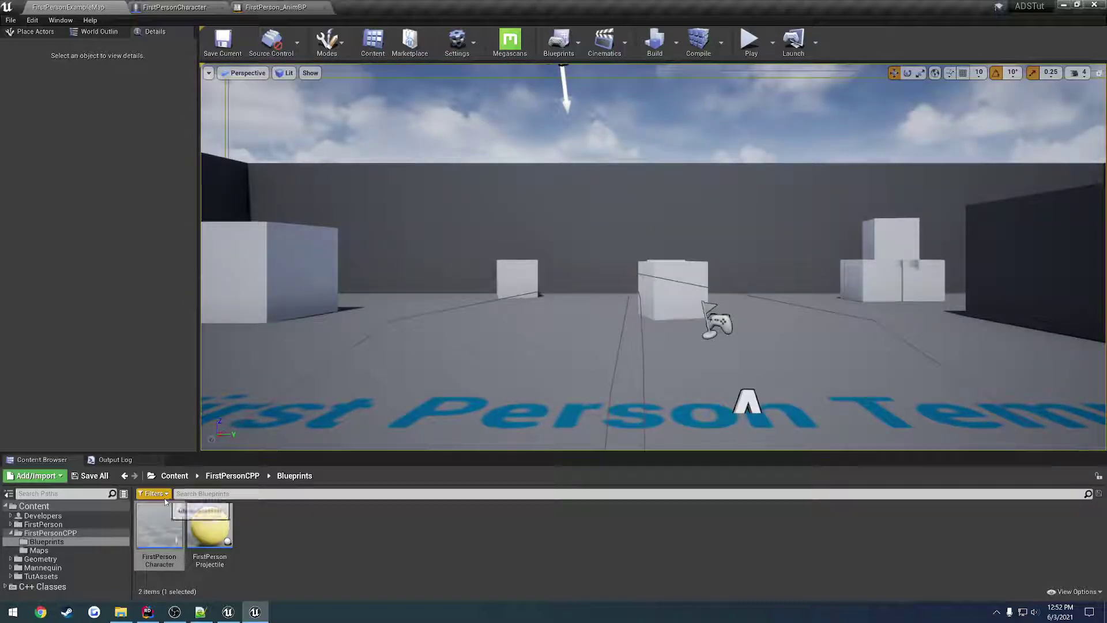
# Preview the FirstPerson_Idle animation from FirstPerson/Animations, compare it with the skeleton's reference pose, and close both assets
pyautogui.click(10, 534)
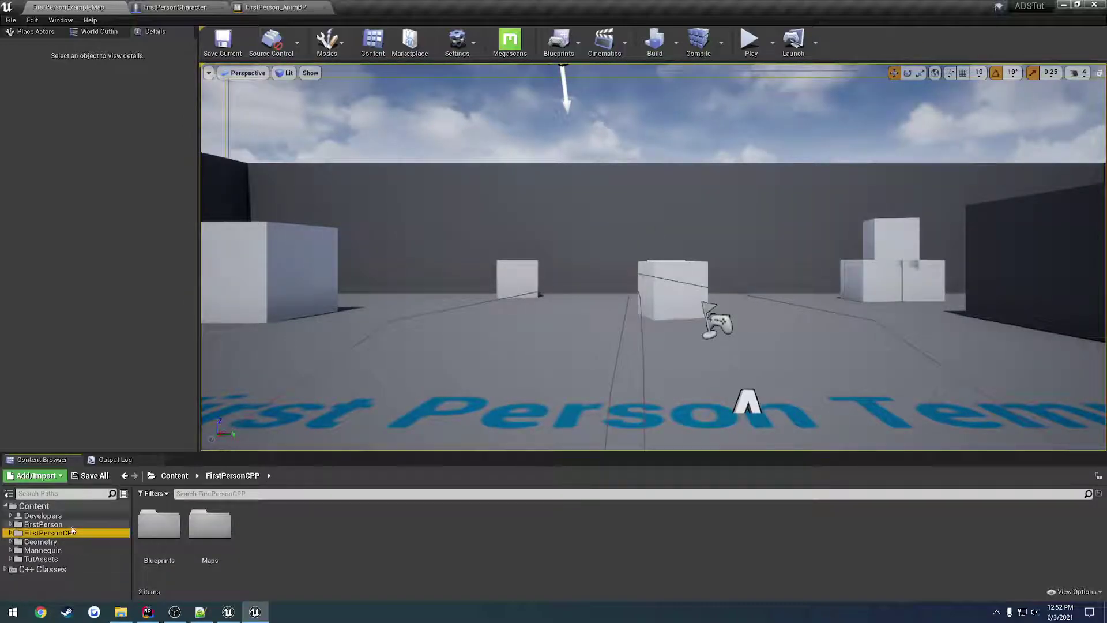
pyautogui.click(57, 524)
pyautogui.doubleClick(158, 523)
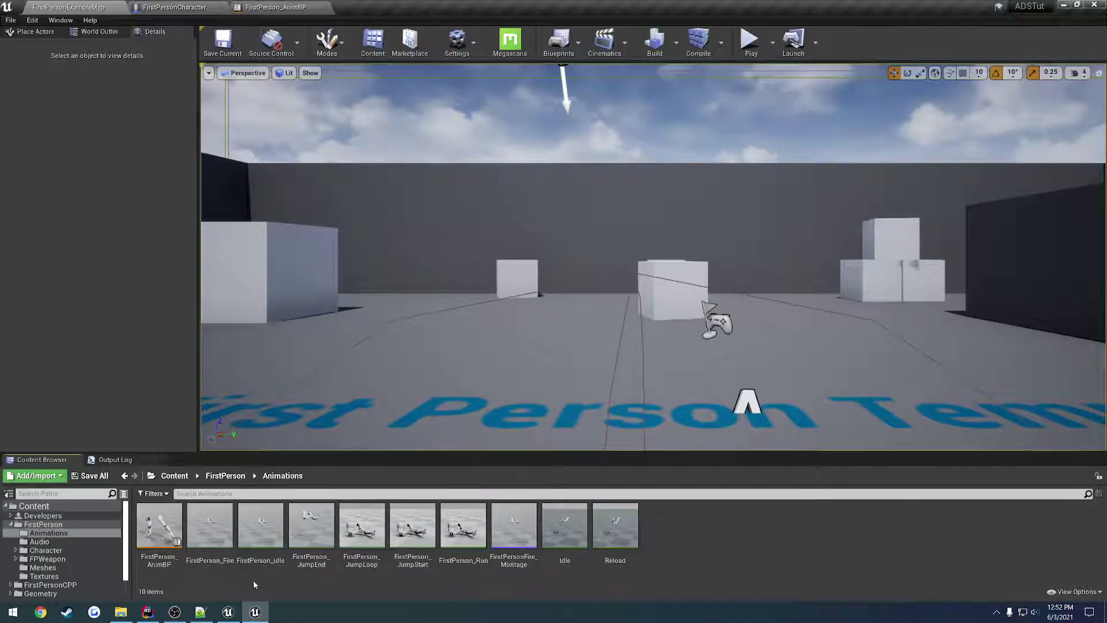
pyautogui.doubleClick(272, 520)
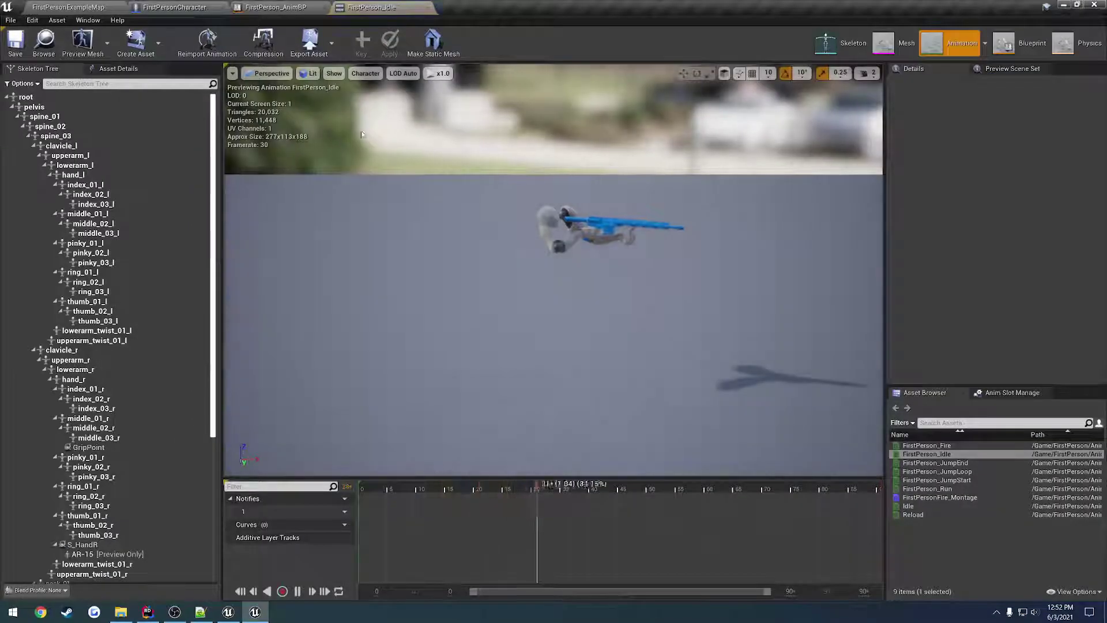
pyautogui.click(840, 43)
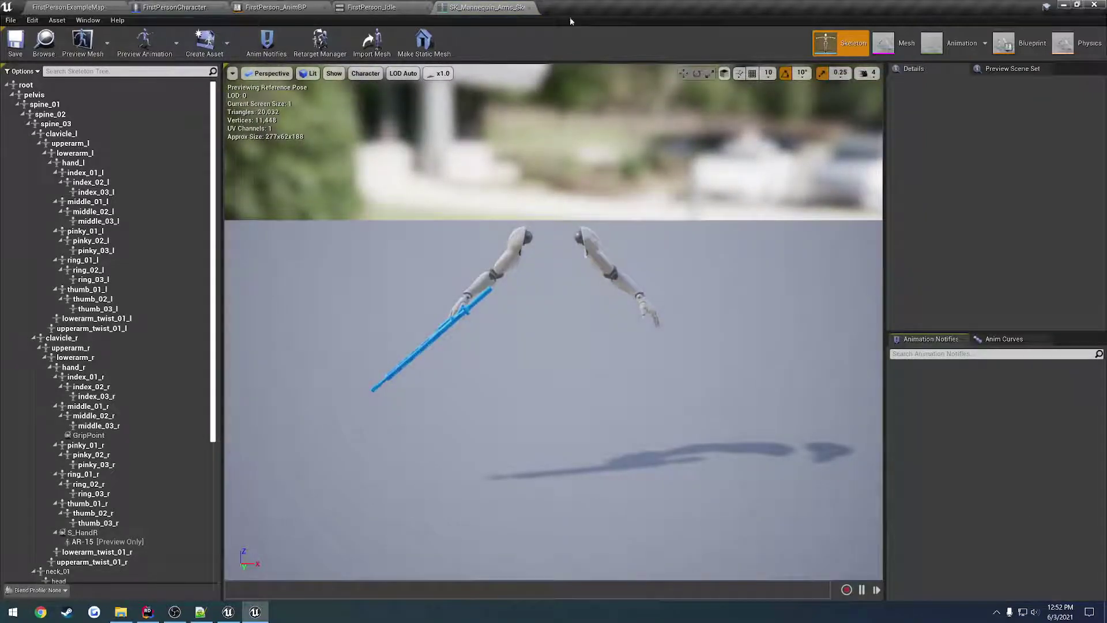
pyautogui.click(533, 8)
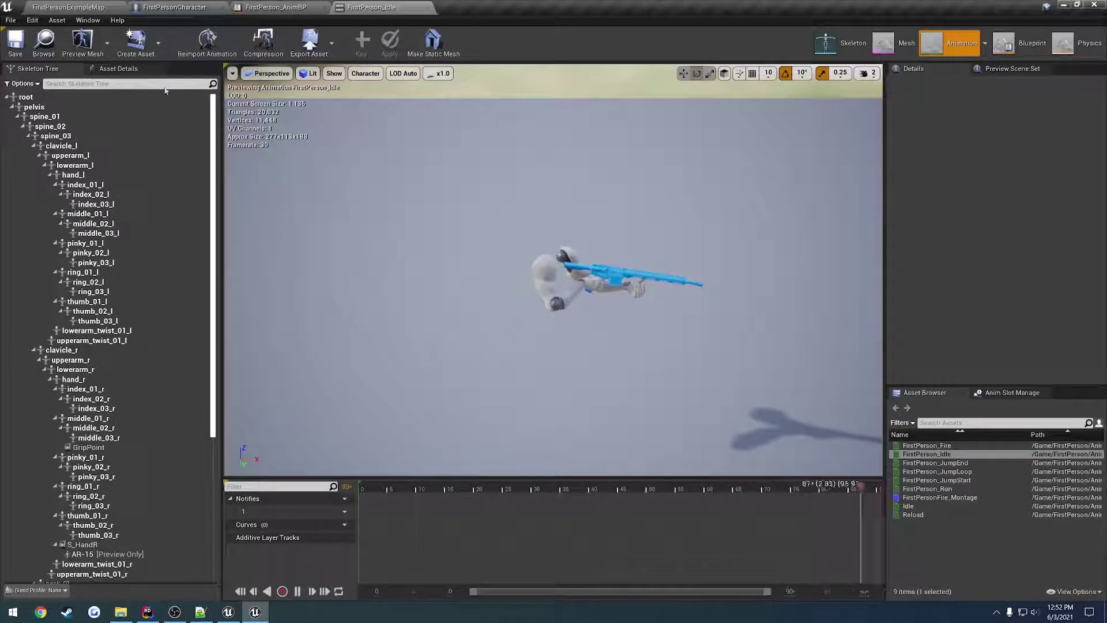
pyautogui.click(427, 8)
# Inspect the character's arms and weapon in the FirstPersonExampleMap level viewport
pyautogui.click(75, 7)
pyautogui.moveTo(489, 272); pyautogui.dragTo(276, 283, button='right')
pyautogui.moveTo(627, 307)
pyautogui.mouseDown(button='right')
pyautogui.moveTo(530, 307)
pyautogui.moveTo(627, 307)
pyautogui.mouseUp(button='right')
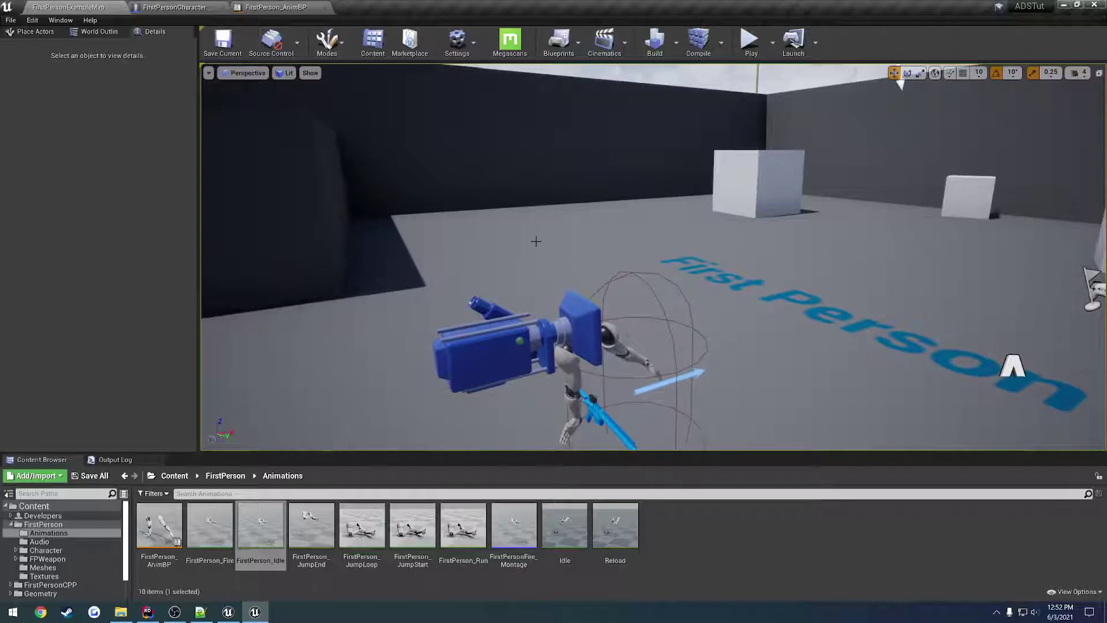
pyautogui.moveTo(505, 238)
pyautogui.mouseDown(button='right')
pyautogui.moveTo(406, 213)
pyautogui.moveTo(508, 254)
pyautogui.moveTo(432, 220)
pyautogui.moveTo(363, 236)
pyautogui.moveTo(508, 311)
pyautogui.moveTo(525, 240)
pyautogui.mouseUp(button='right')
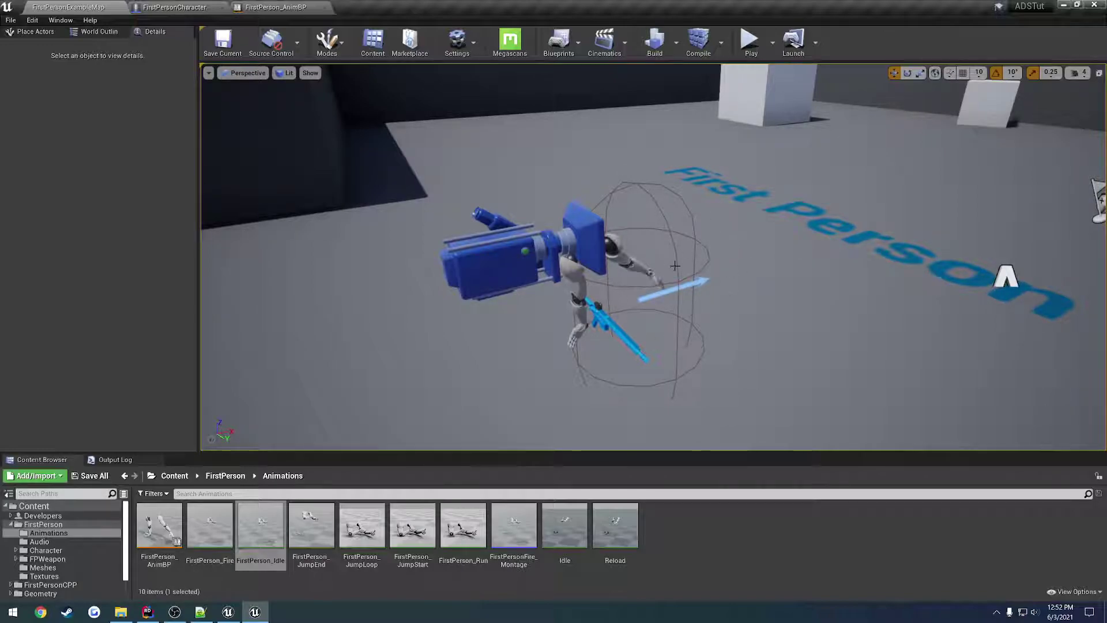
# Reconnect Local To Component to the first Transform (Modify) Bone node's Component Pose in the FirstPerson_AnimBP AnimGraph and compile
pyautogui.click(275, 8)
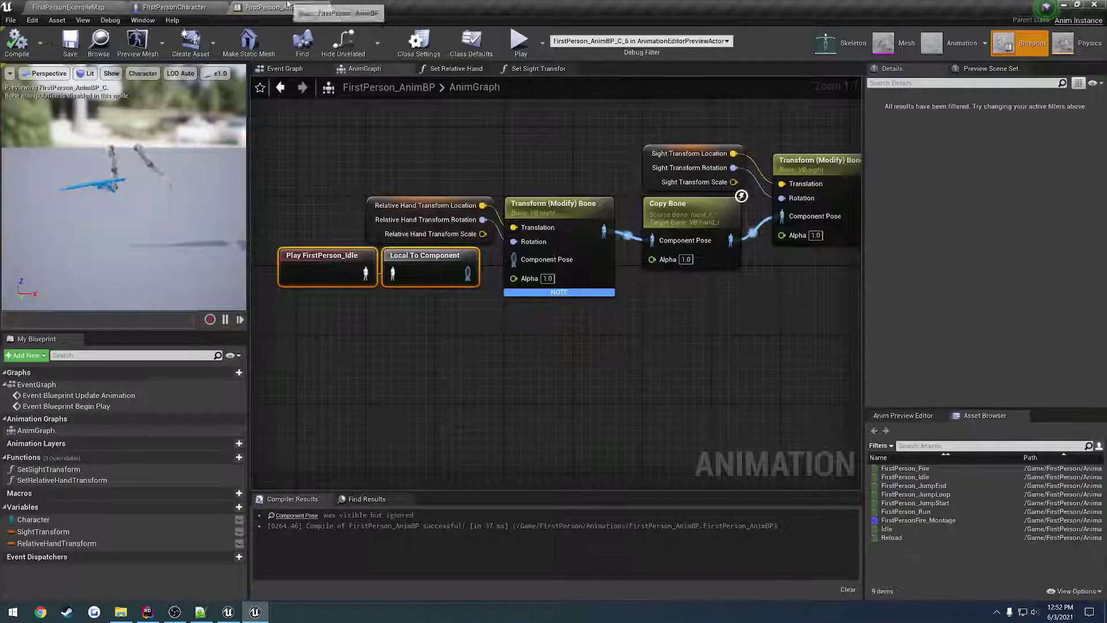
pyautogui.click(499, 146)
pyautogui.moveTo(466, 274); pyautogui.dragTo(513, 259)
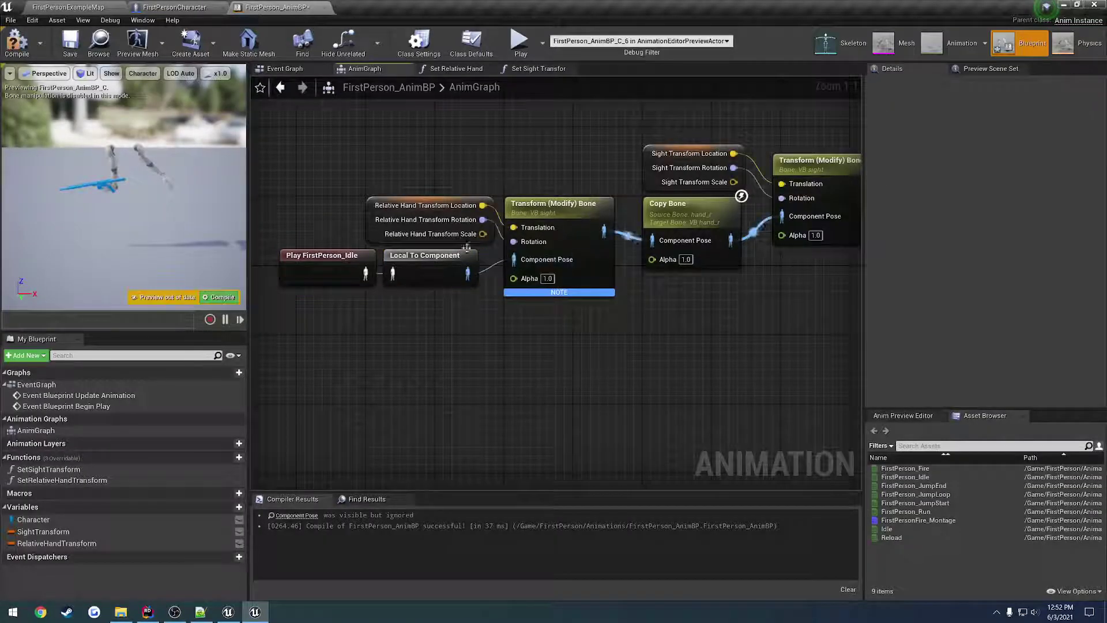
pyautogui.press('F7')
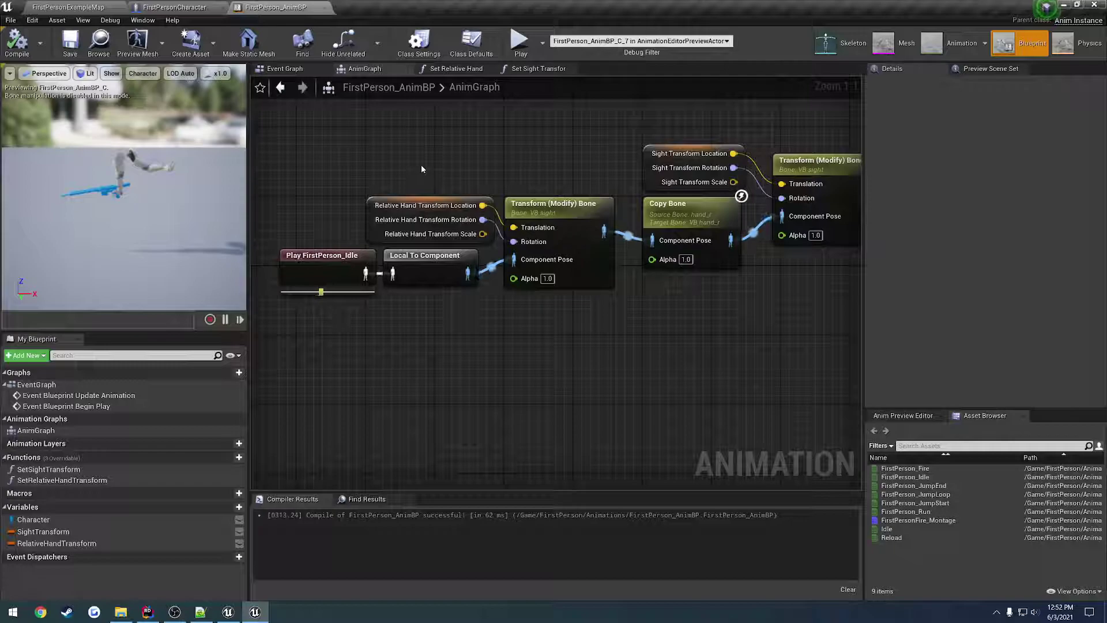
# Examine the settings of the first Transform (Modify) Bone node and the Copy Bone node
pyautogui.moveTo(431, 170); pyautogui.dragTo(352, 161, button='right')
pyautogui.click(505, 207)
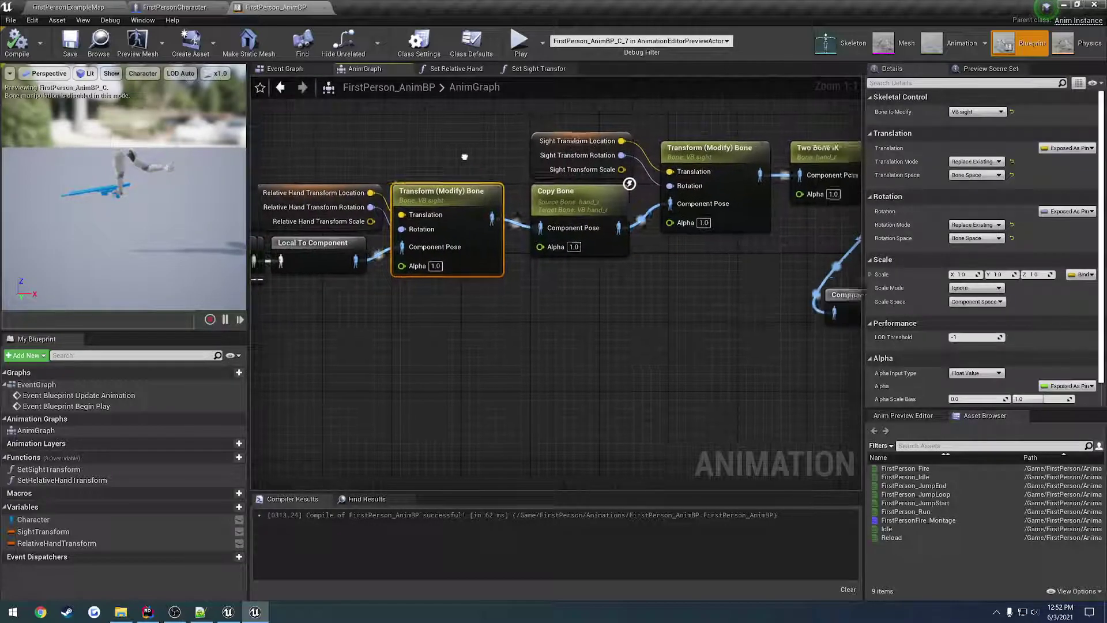
pyautogui.moveTo(471, 158); pyautogui.dragTo(456, 155, button='right')
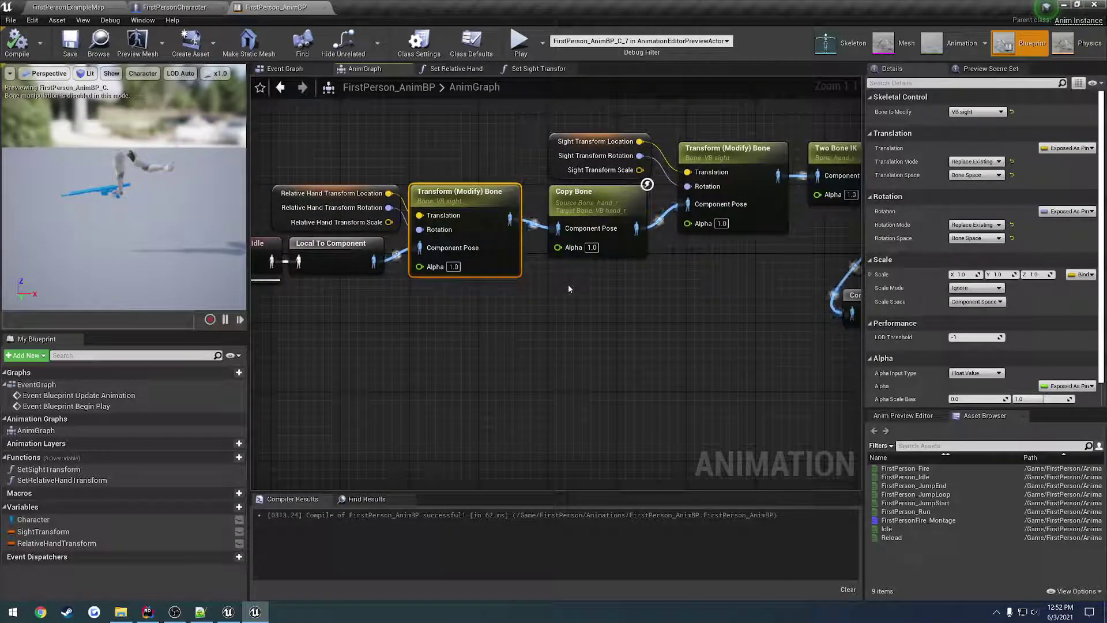
pyautogui.moveTo(570, 288); pyautogui.dragTo(516, 293, button='right')
pyautogui.click(519, 215)
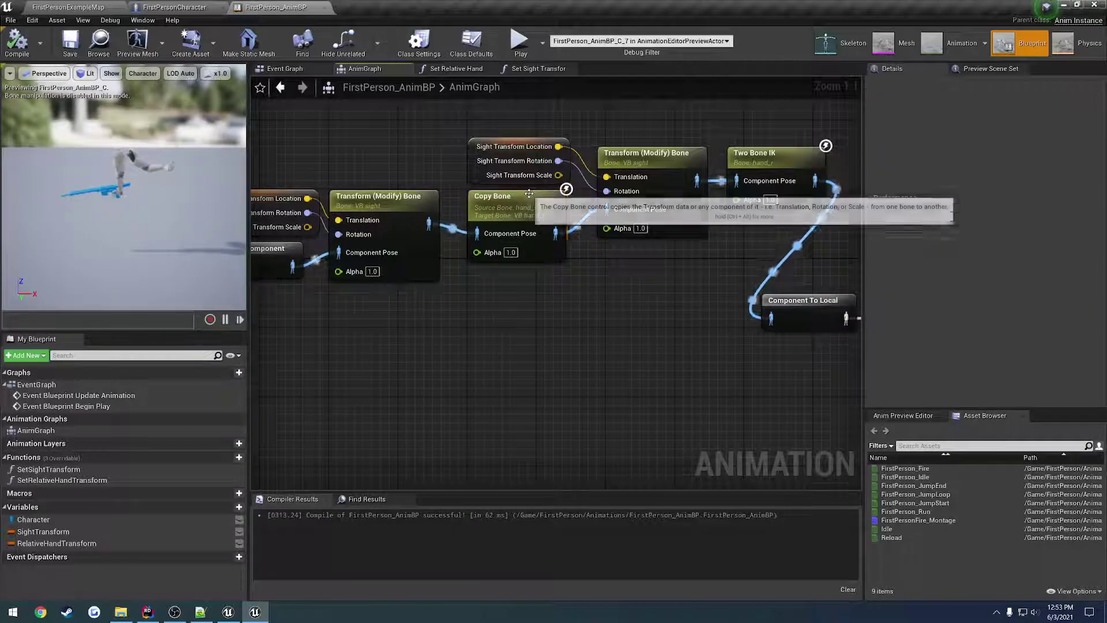
pyautogui.moveTo(551, 214); pyautogui.dragTo(399, 229, button='right')
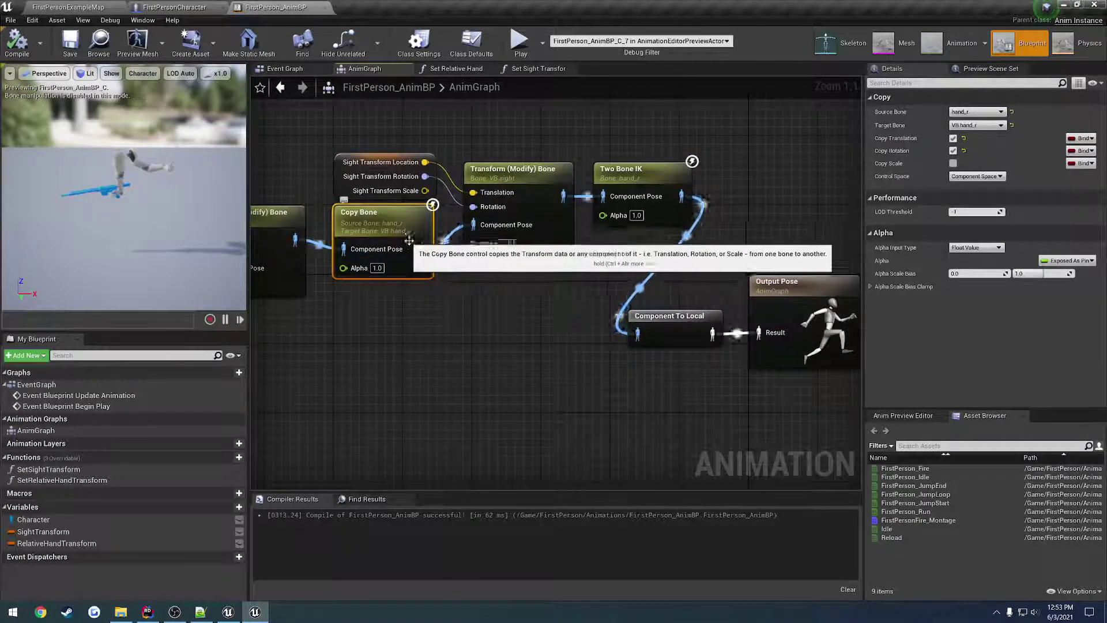
# Examine the settings of the second Transform (Modify) Bone node and the Two Bone IK node
pyautogui.click(495, 278)
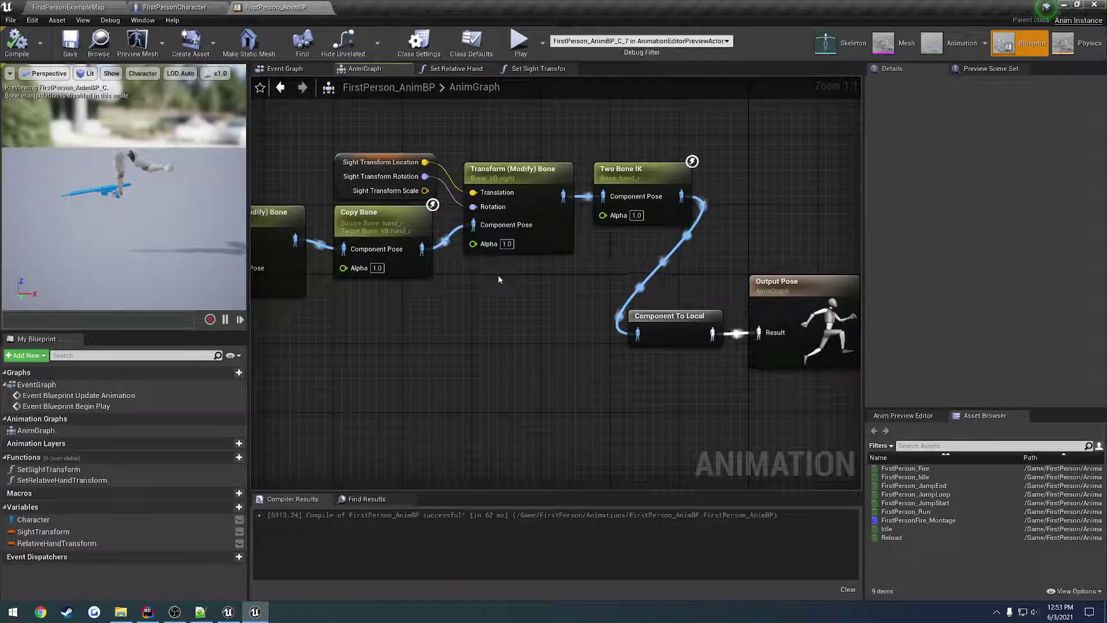
pyautogui.moveTo(497, 274); pyautogui.dragTo(439, 273, button='right')
pyautogui.click(443, 211)
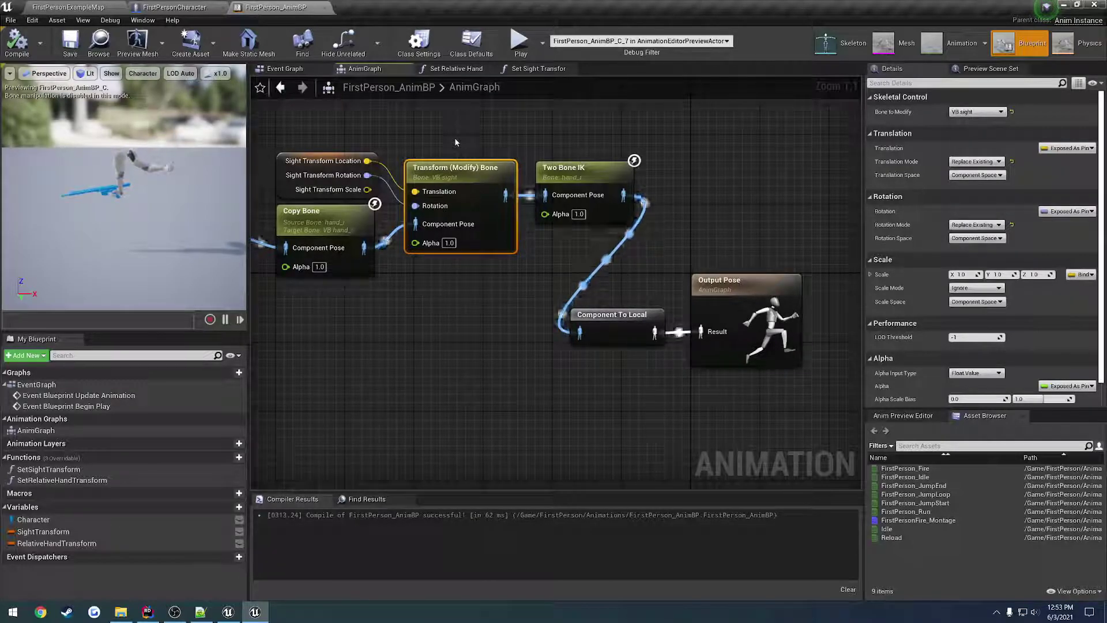
pyautogui.moveTo(486, 130); pyautogui.dragTo(410, 132, button='right')
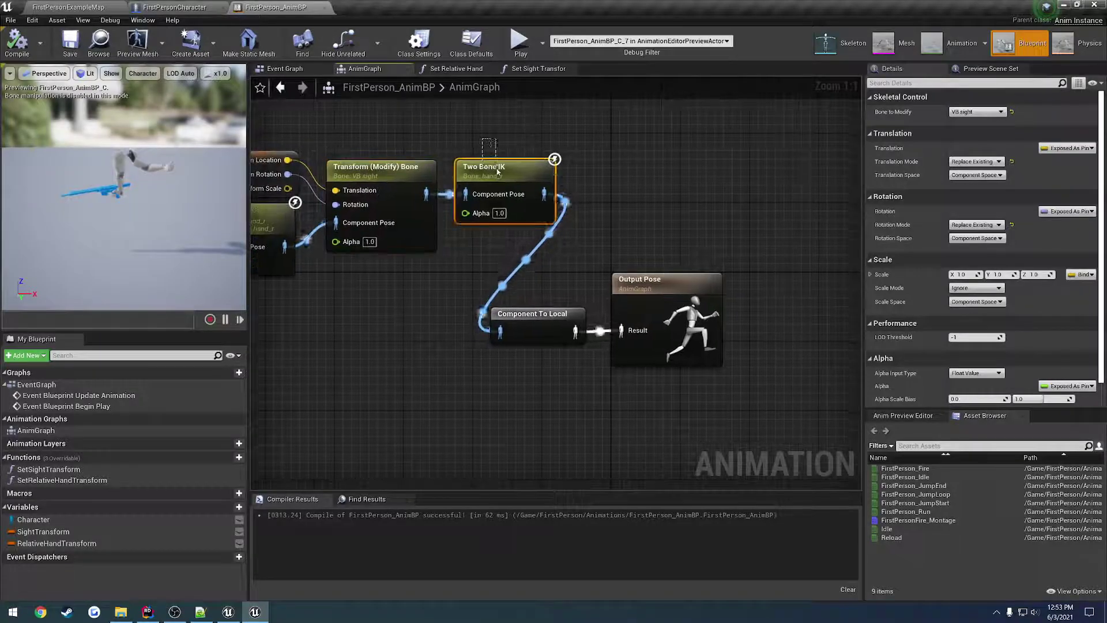
pyautogui.click(498, 168)
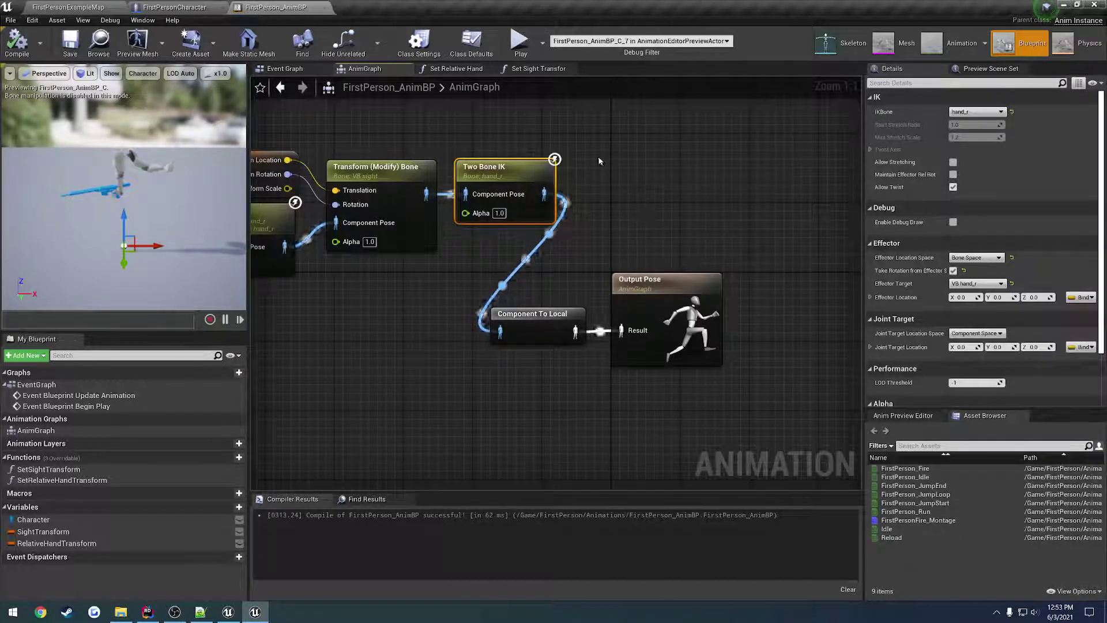
# Review the whole AnimGraph node chain from Play FirstPerson_Idle through Two Bone IK to Component To Local
pyautogui.moveTo(624, 183); pyautogui.dragTo(710, 173, button='right')
pyautogui.scroll(-4, 506, 343)
pyautogui.moveTo(506, 343); pyautogui.dragTo(645, 235, button='right')
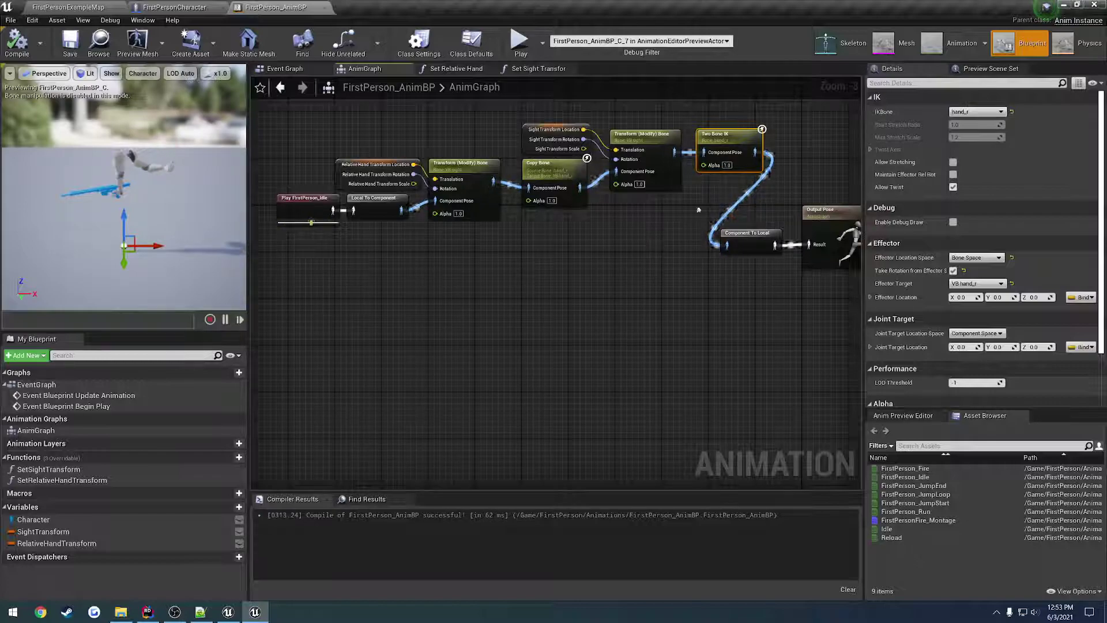
pyautogui.moveTo(773, 116); pyautogui.dragTo(283, 235)
pyautogui.moveTo(750, 246); pyautogui.dragTo(518, 262, button='right')
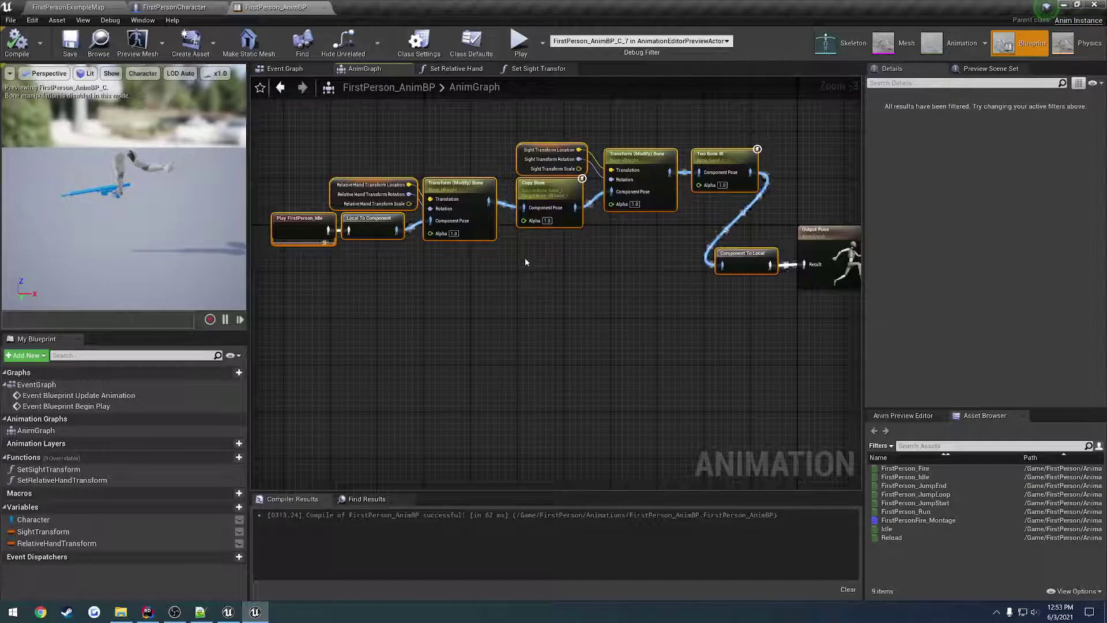
pyautogui.click(652, 245)
pyautogui.moveTo(786, 148); pyautogui.dragTo(305, 245)
pyautogui.click(530, 278)
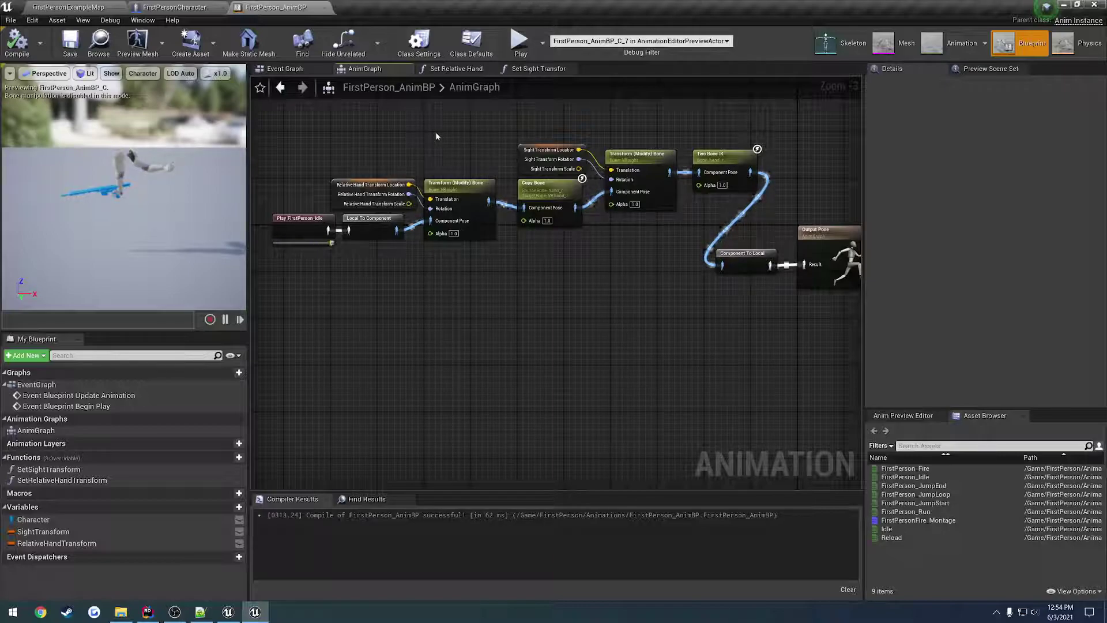
pyautogui.scroll(3, 495, 227)
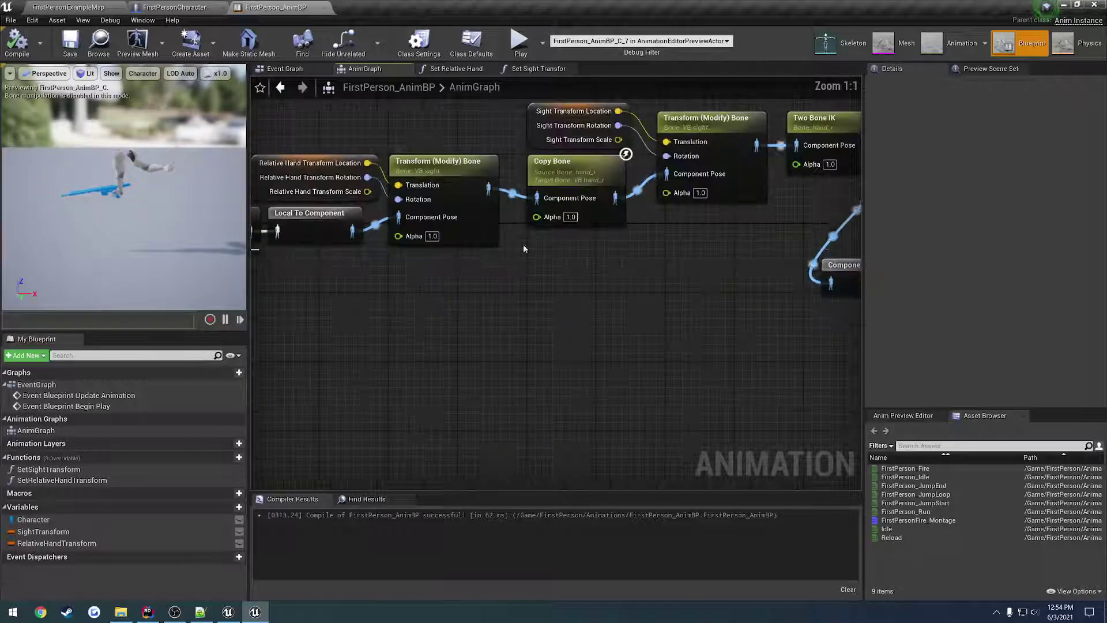
pyautogui.moveTo(523, 245); pyautogui.dragTo(579, 312, button='right')
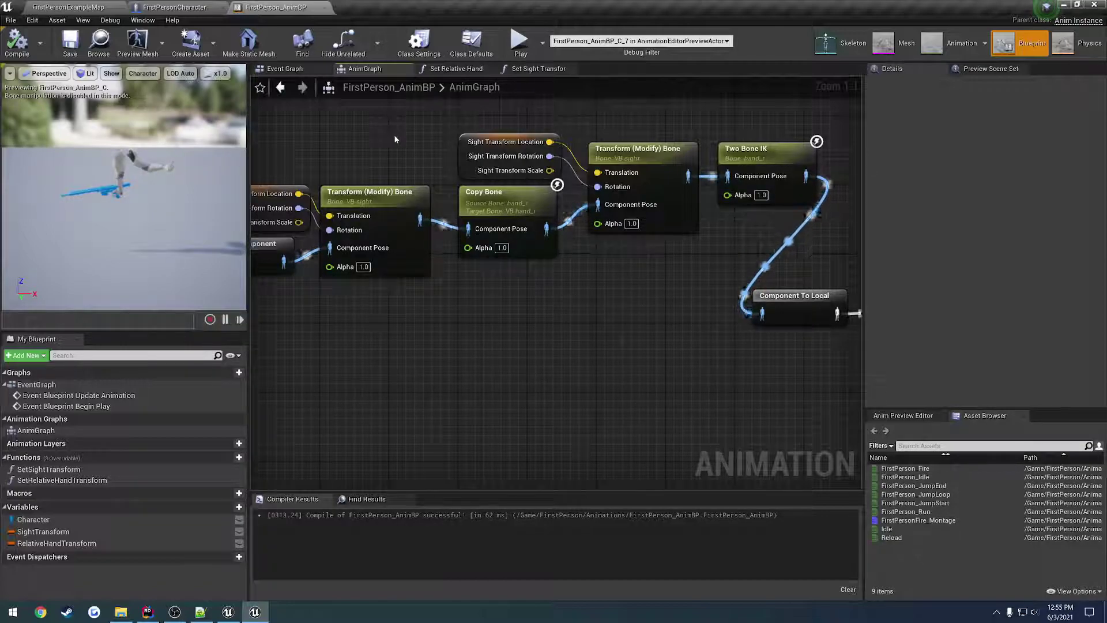
# Delete the leftover content above the bone node chain in the AnimGraph, then compile and save the animation blueprint
pyautogui.scroll(-4, 427, 167)
pyautogui.moveTo(424, 209); pyautogui.dragTo(462, 393, button='right')
pyautogui.scroll(4, 451, 272)
pyautogui.moveTo(558, 198); pyautogui.dragTo(416, 146)
pyautogui.press('Delete')
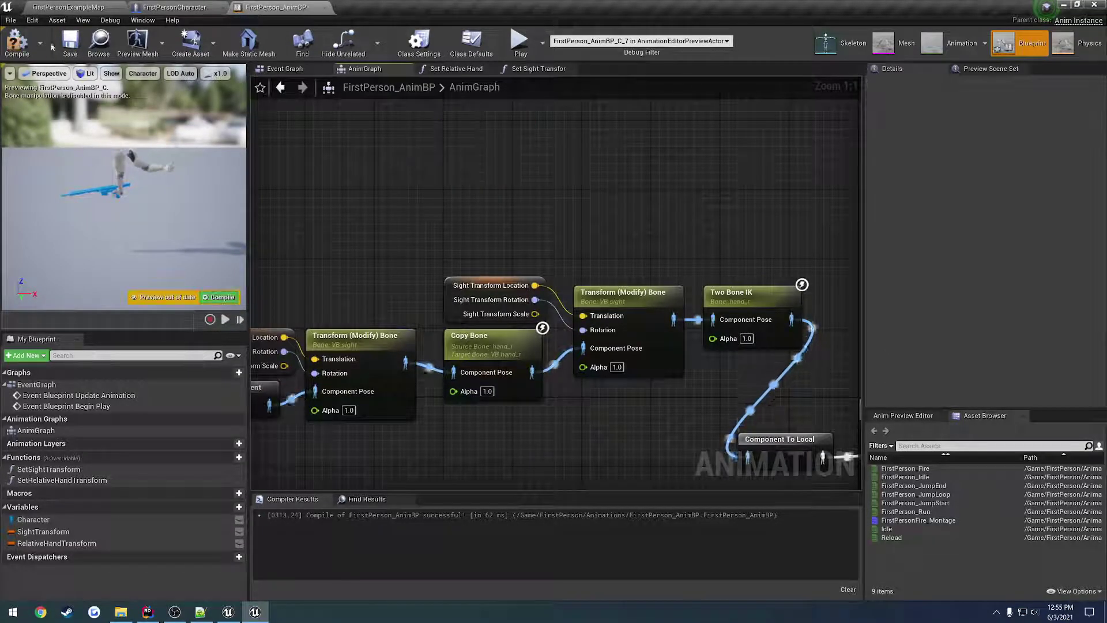
pyautogui.click(16, 43)
pyautogui.click(70, 43)
pyautogui.moveTo(359, 223); pyautogui.dragTo(510, 141, button='right')
pyautogui.moveTo(536, 219); pyautogui.dragTo(573, 174, button='right')
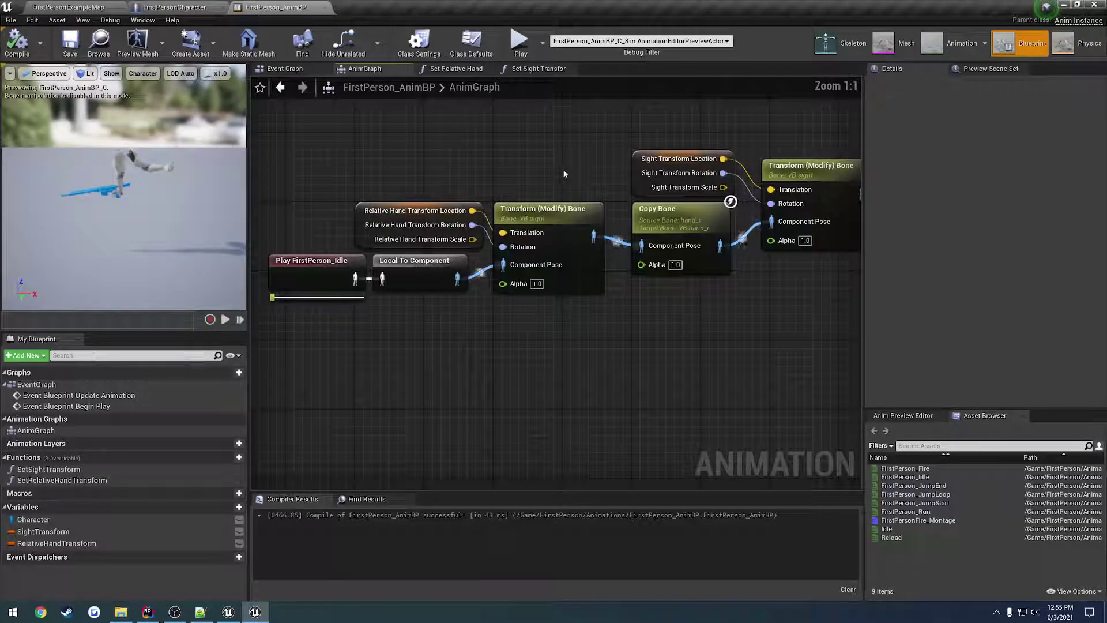